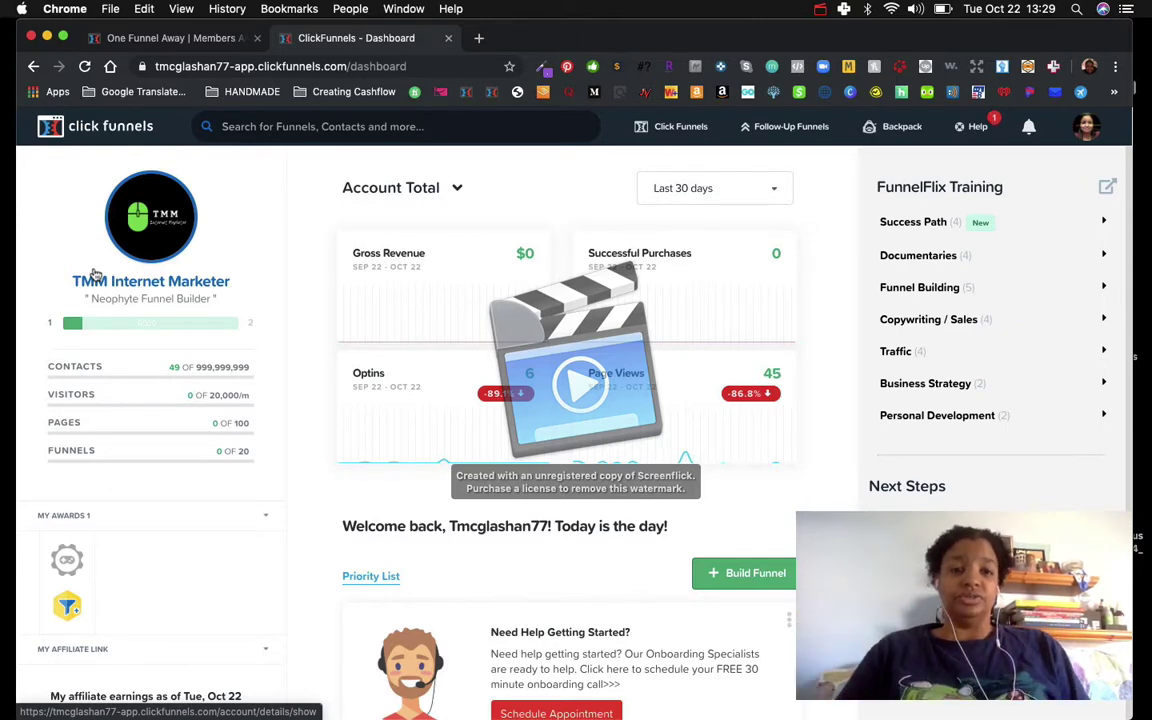
Step: Look over the account dashboard and open the list of all funnels
{"action": "scroll", "coordinate": [180, 402], "scroll_direction": "down", "scroll_amount": 5}
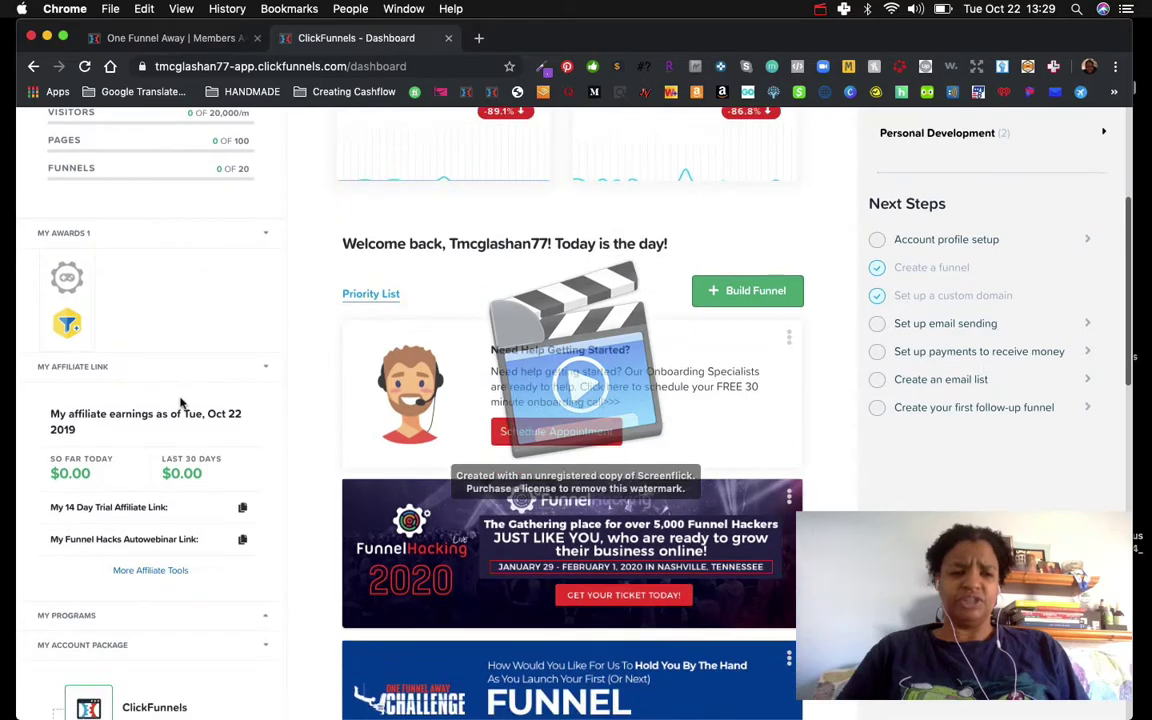
{"action": "scroll", "coordinate": [180, 402], "scroll_direction": "down", "scroll_amount": 6}
{"action": "scroll", "coordinate": [180, 402], "scroll_direction": "up", "scroll_amount": 10}
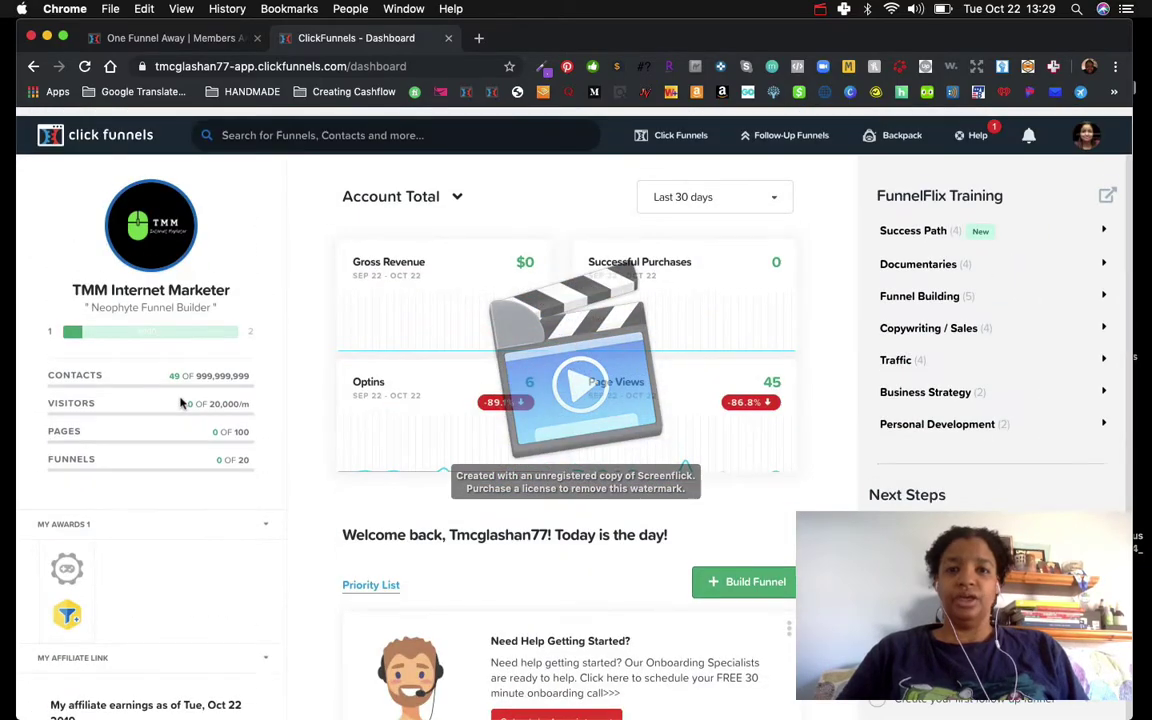
{"action": "mouse_move", "coordinate": [671, 124]}
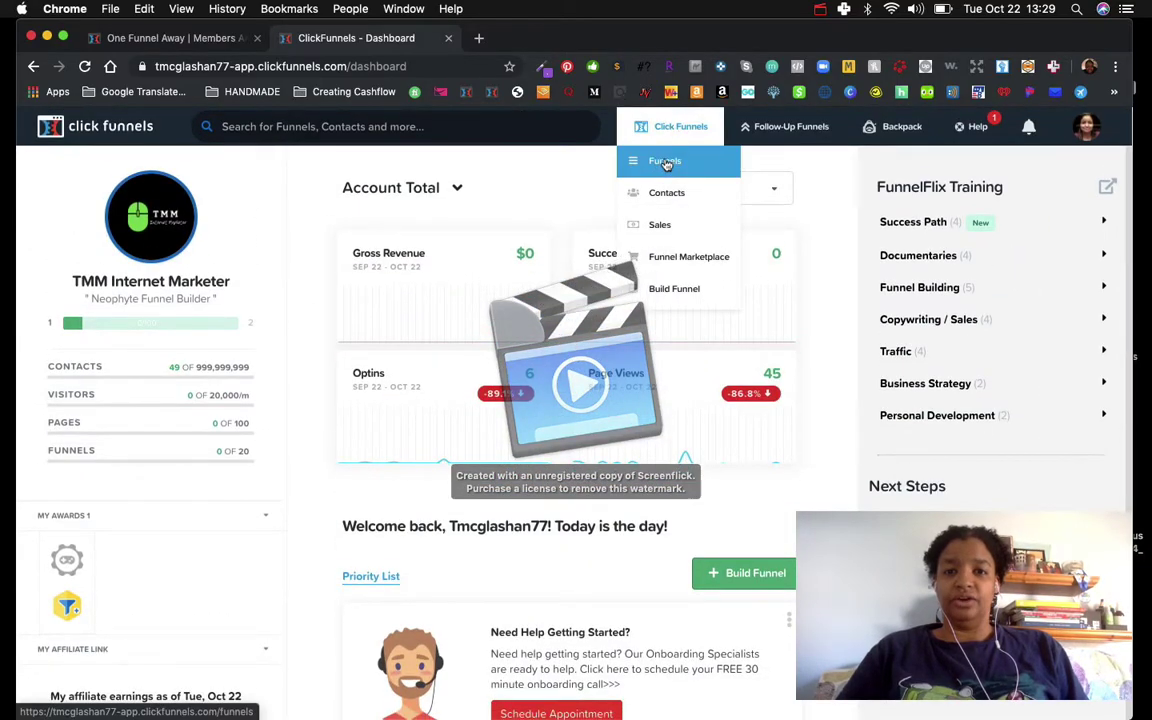
{"action": "left_click", "coordinate": [667, 164]}
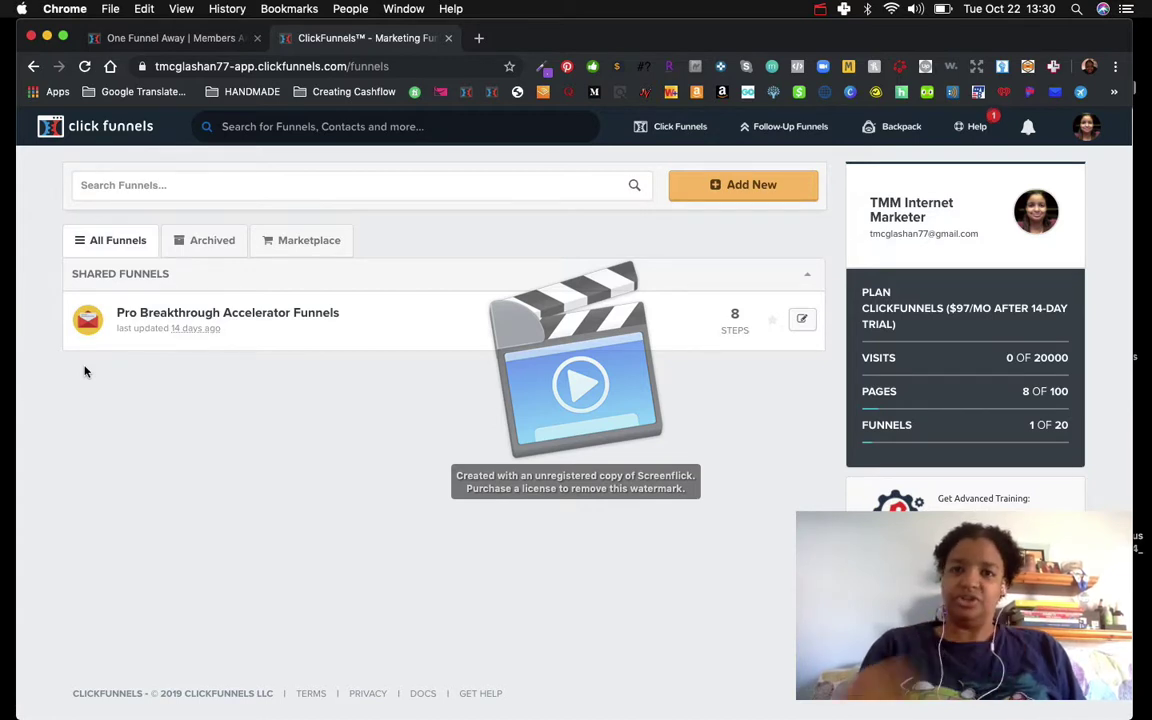
{"action": "left_click", "coordinate": [820, 10]}
{"action": "left_click", "coordinate": [832, 84]}
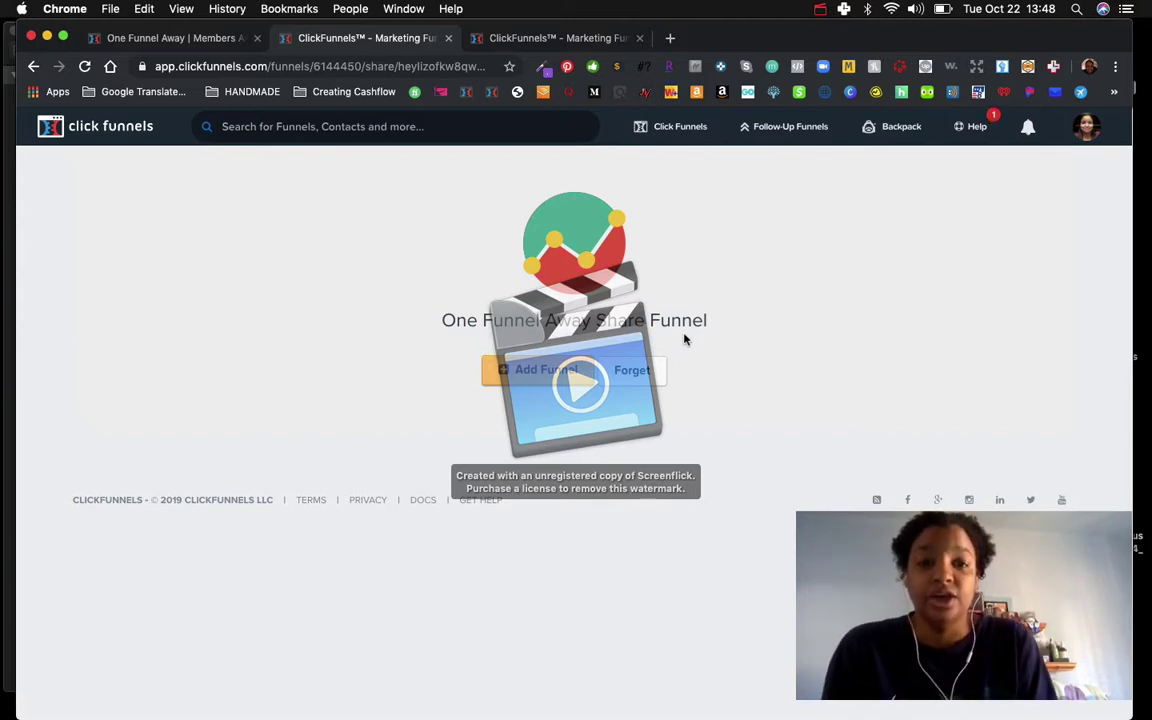
Step: Add the shared One Funnel Away Share Funnel to the account
{"action": "left_click", "coordinate": [527, 374]}
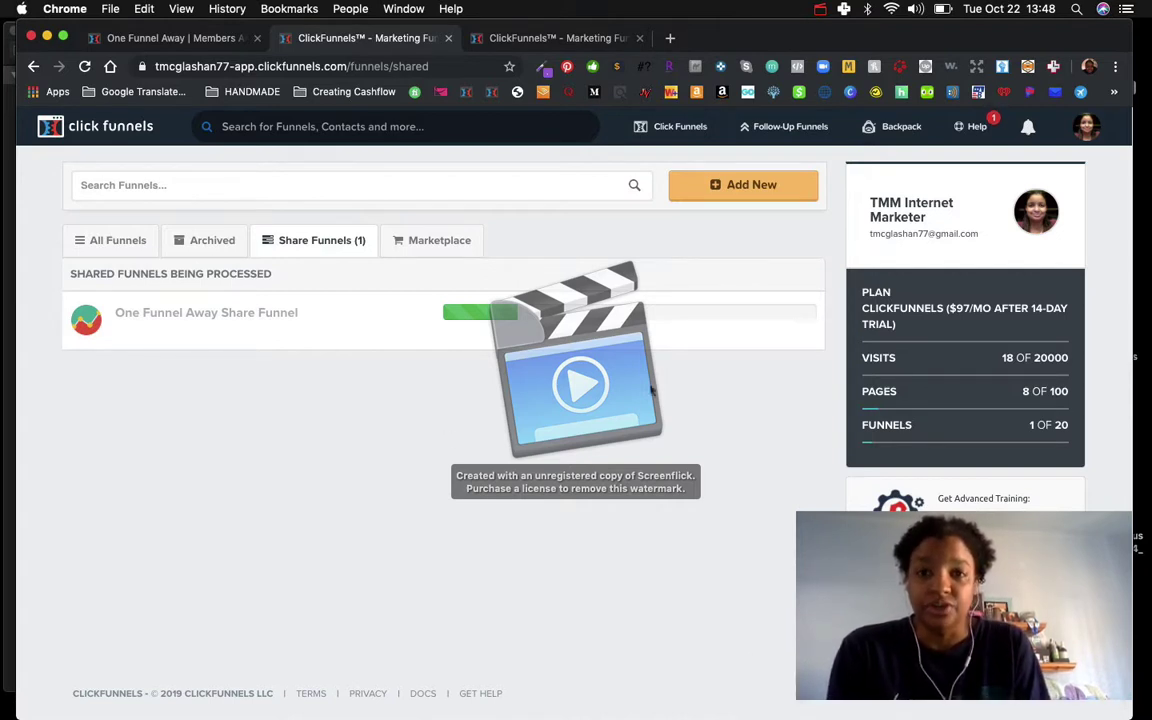
{"action": "left_click", "coordinate": [820, 9]}
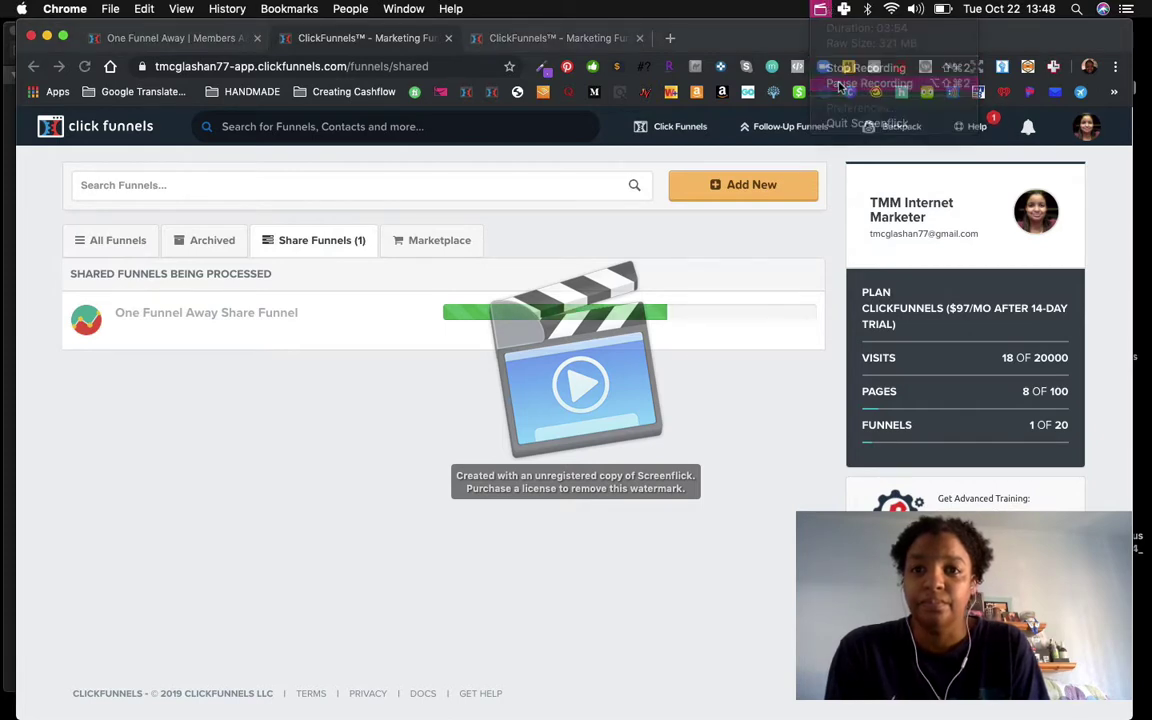
{"action": "left_click", "coordinate": [840, 69]}
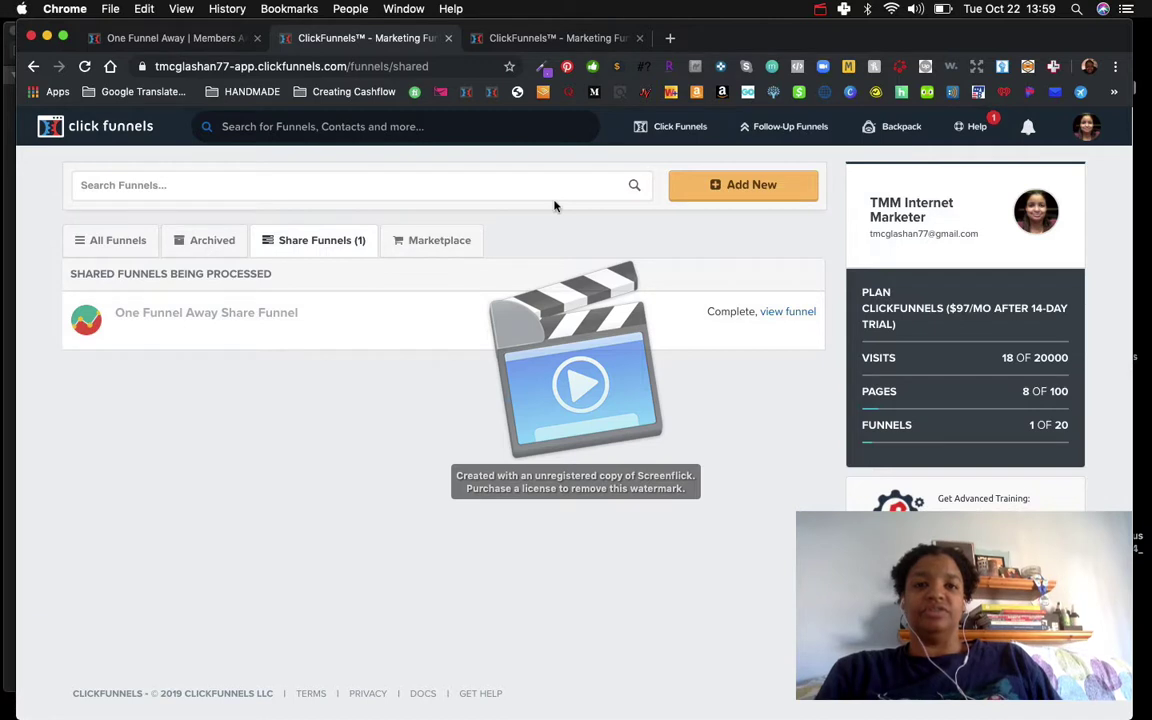
Step: Open the imported One Funnel Away Share Funnel and examine its funnel steps from Squeeze Page to Members Area Access
{"action": "mouse_move", "coordinate": [676, 128]}
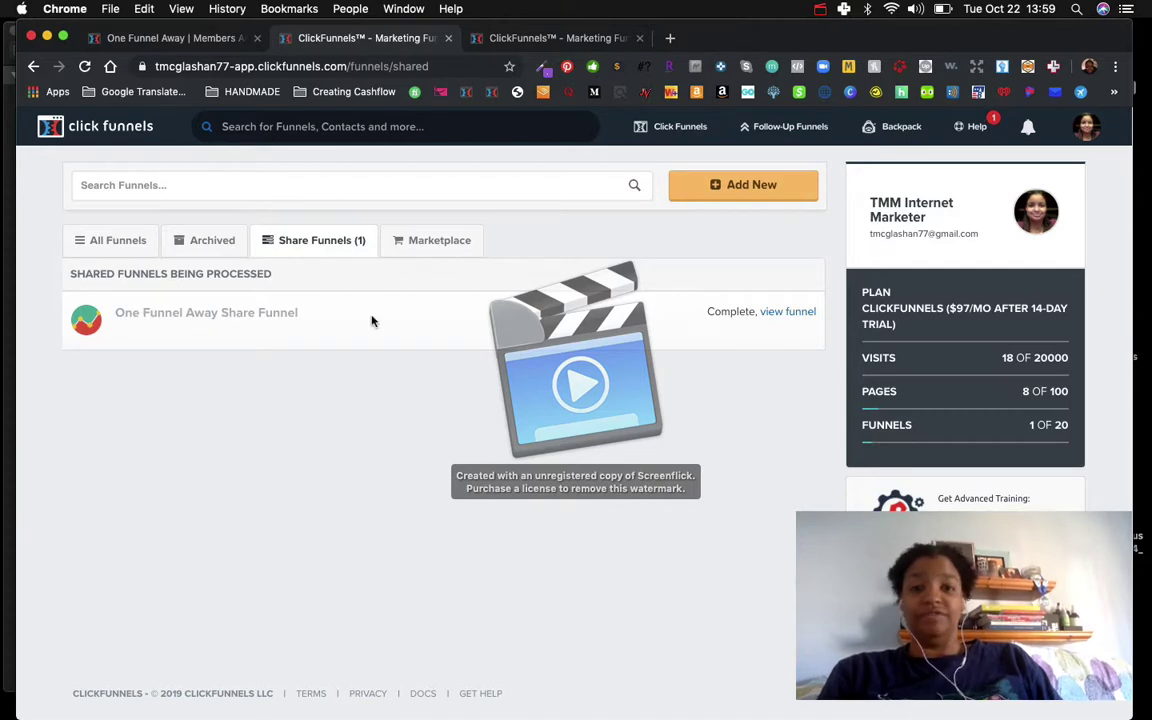
{"action": "left_click", "coordinate": [779, 317]}
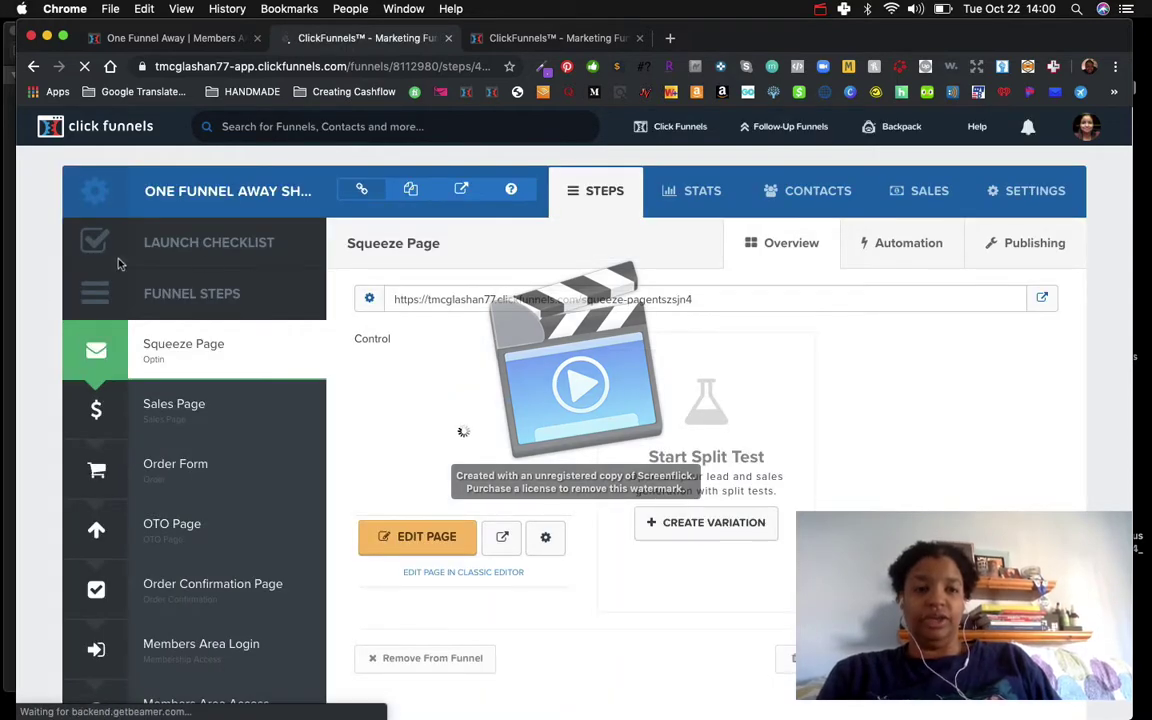
{"action": "scroll", "coordinate": [44, 302], "scroll_direction": "down", "scroll_amount": 1}
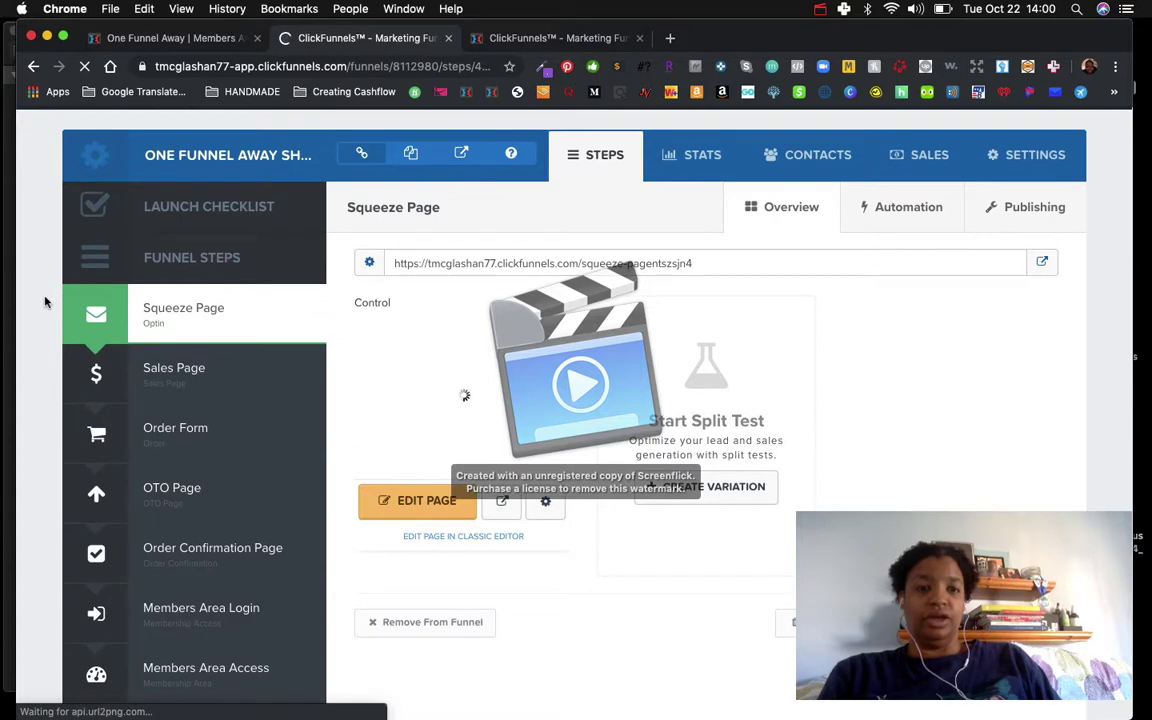
{"action": "scroll", "coordinate": [44, 302], "scroll_direction": "down", "scroll_amount": 2}
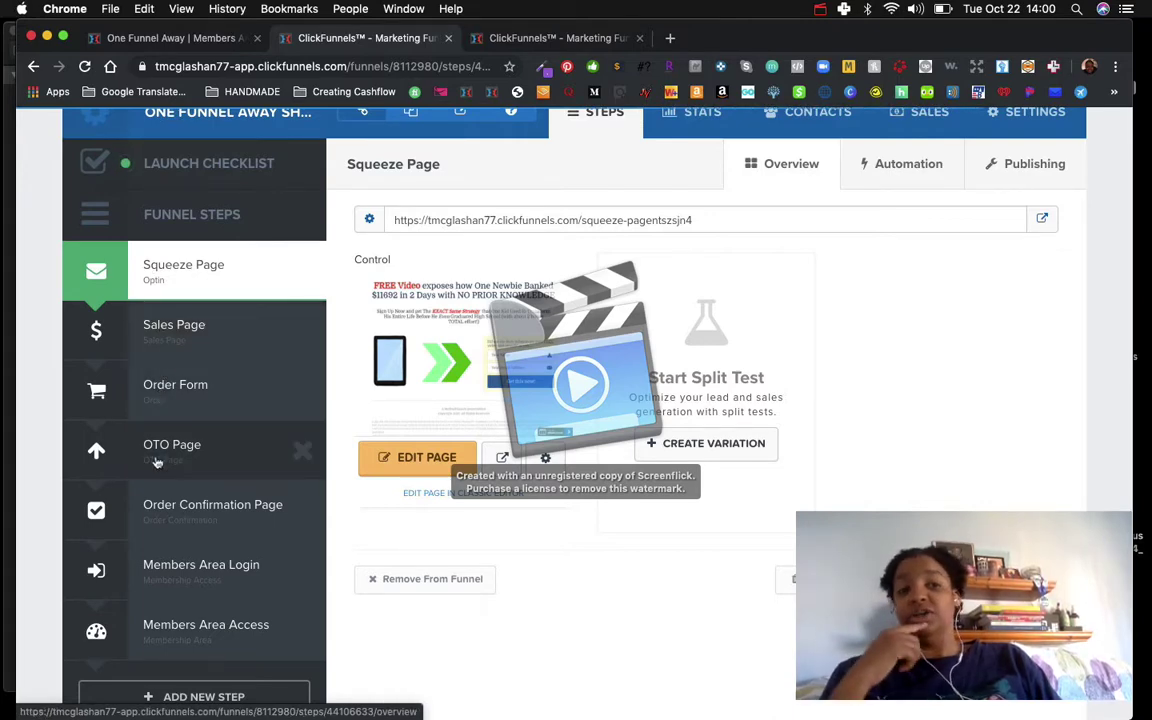
{"action": "scroll", "coordinate": [157, 462], "scroll_direction": "down", "scroll_amount": 2}
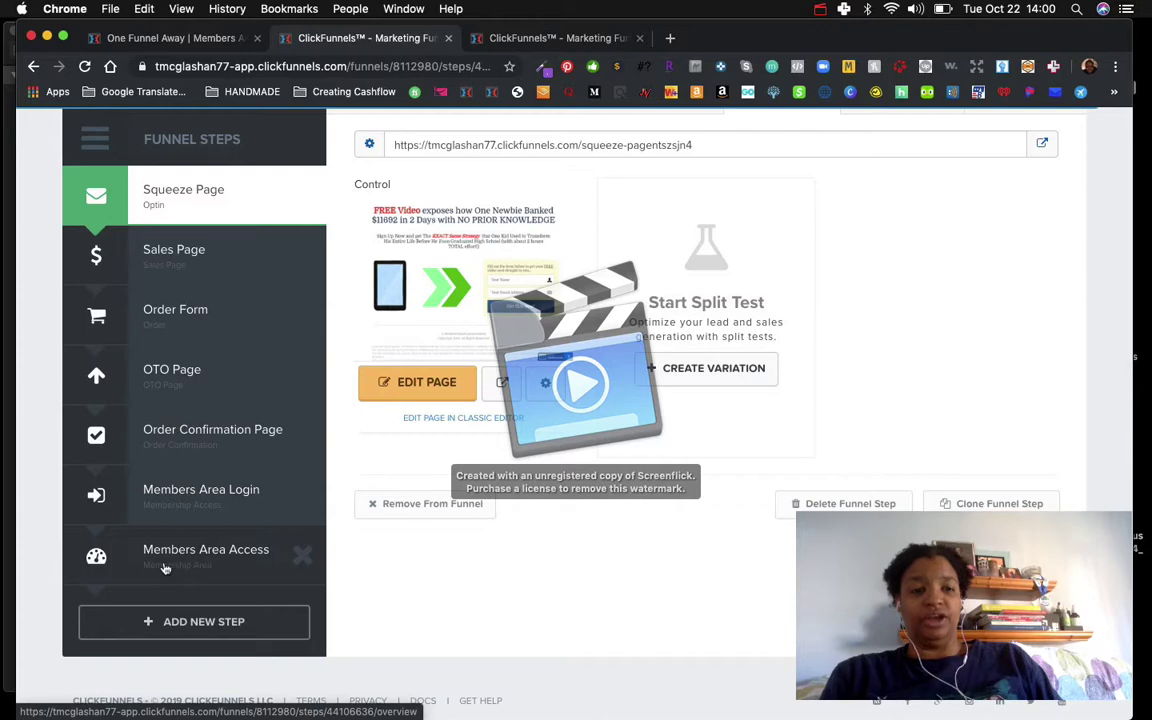
{"action": "scroll", "coordinate": [160, 430], "scroll_direction": "up", "scroll_amount": 2}
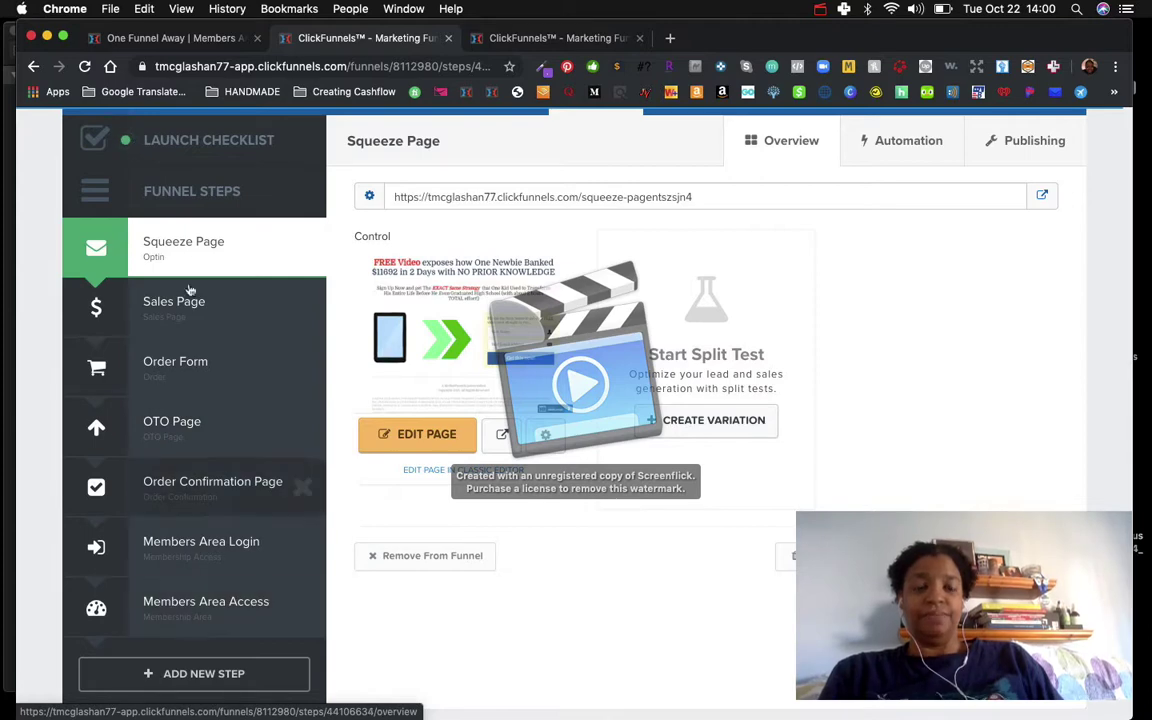
{"action": "scroll", "coordinate": [279, 287], "scroll_direction": "up", "scroll_amount": 2}
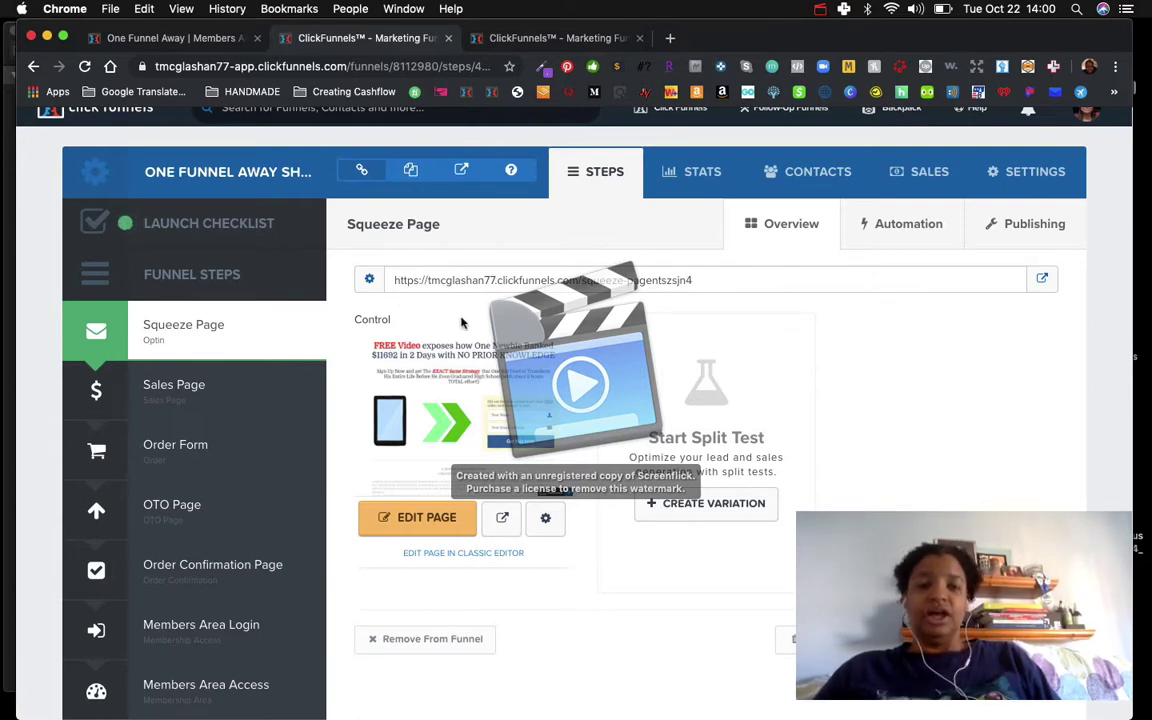
{"action": "scroll", "coordinate": [462, 322], "scroll_direction": "down", "scroll_amount": 1}
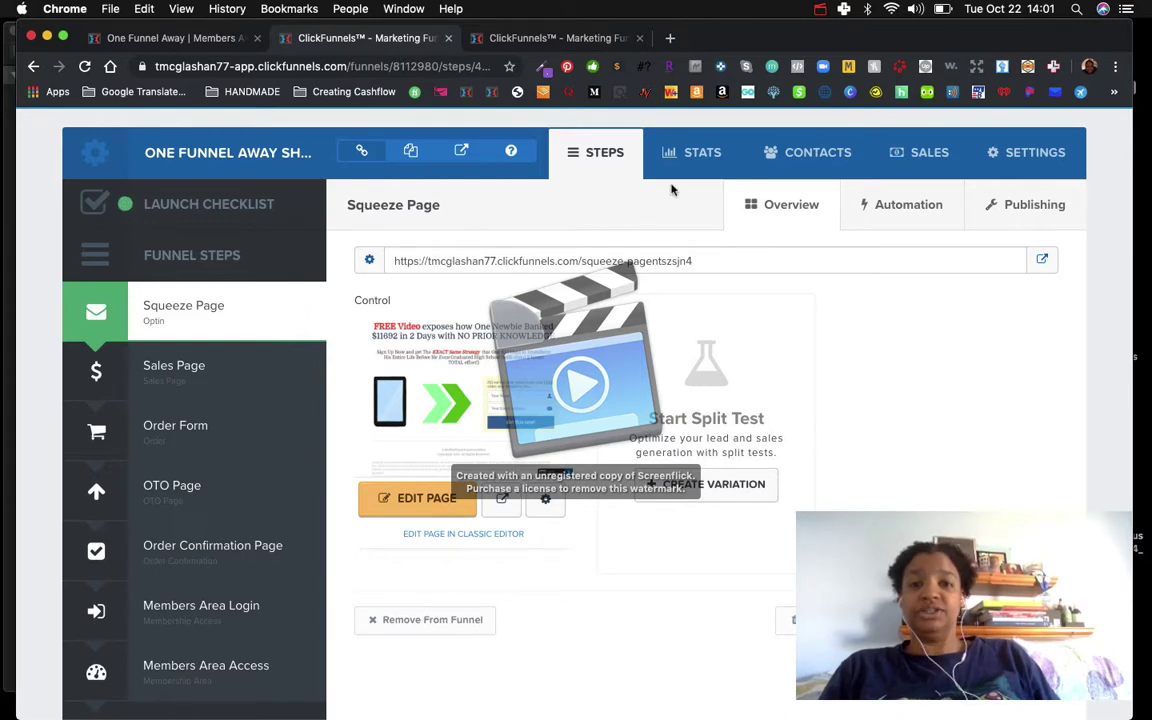
Step: Review the funnel's statistics, including earnings, page views, opt-ins and sales for each step
{"action": "left_click", "coordinate": [689, 156]}
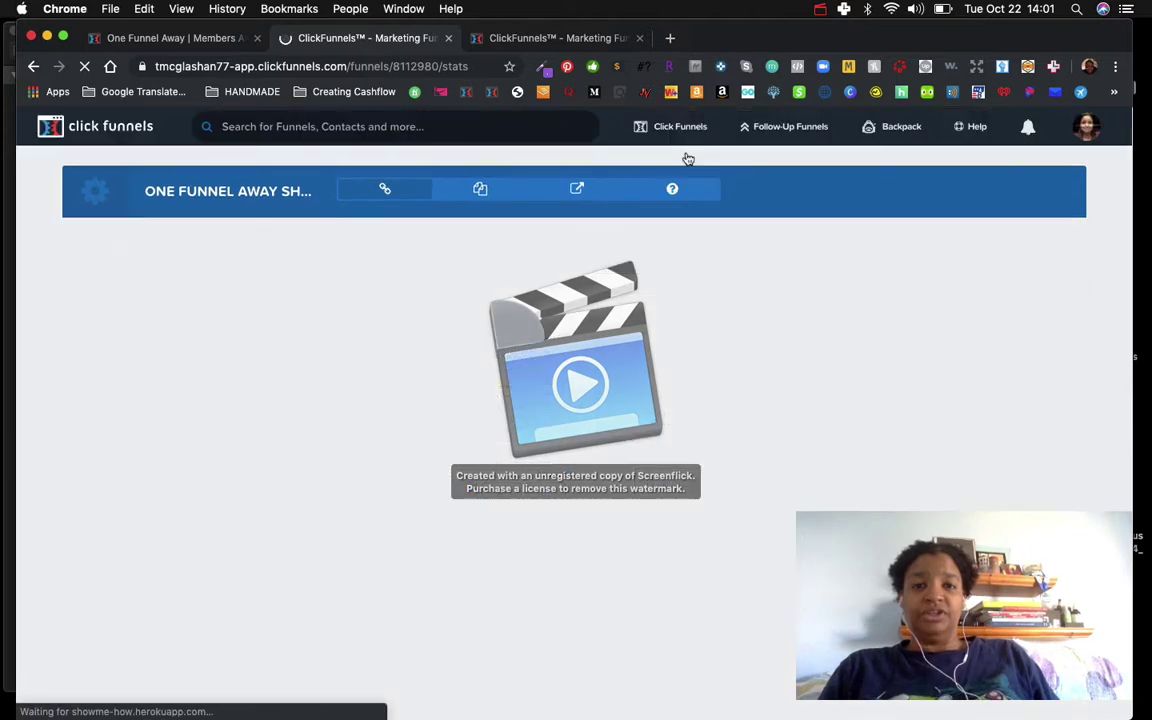
{"action": "scroll", "coordinate": [51, 501], "scroll_direction": "down", "scroll_amount": 3}
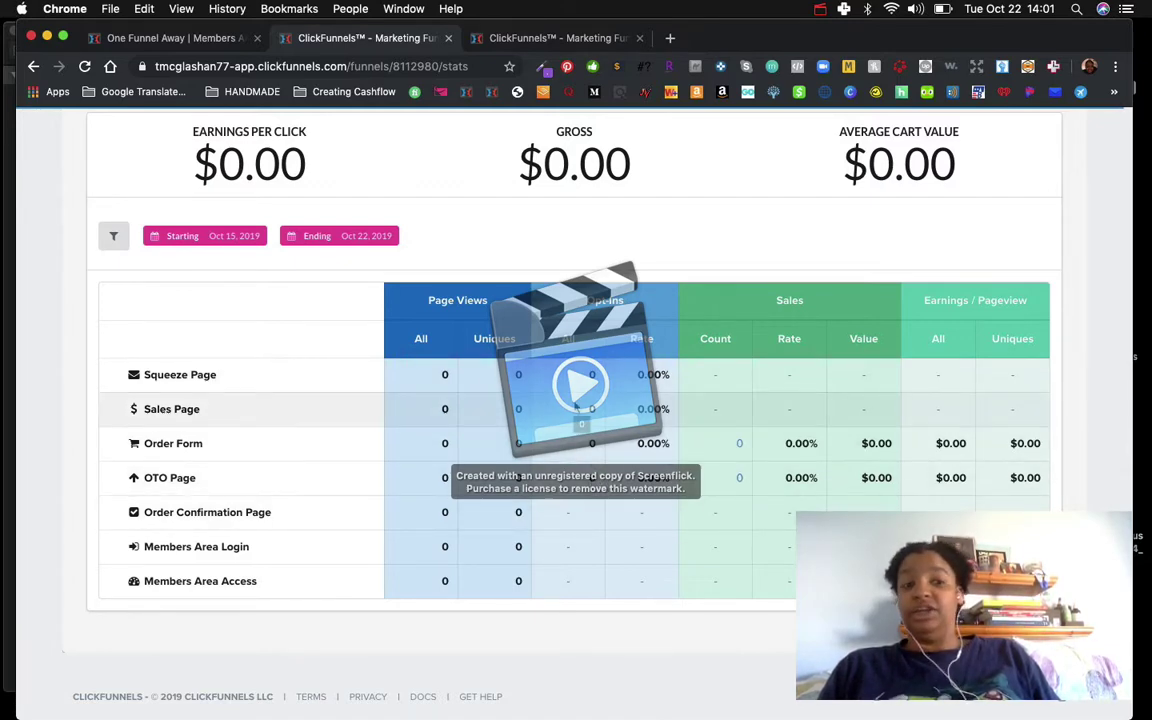
{"action": "scroll", "coordinate": [500, 405], "scroll_direction": "up", "scroll_amount": 5}
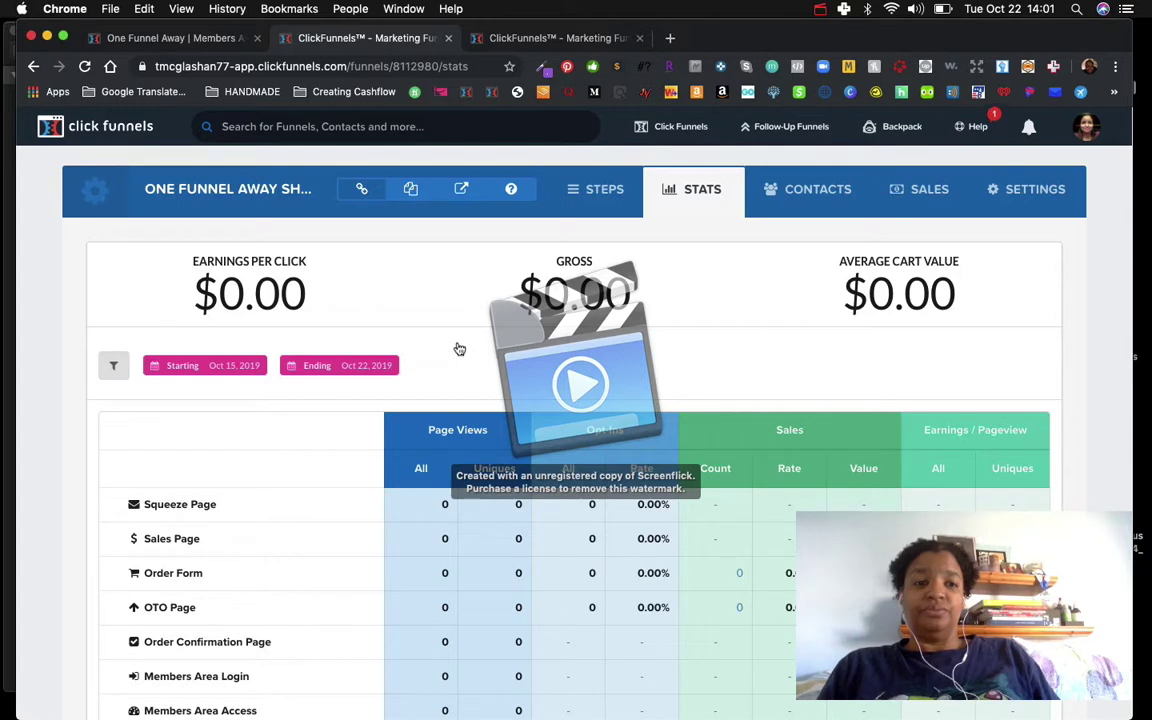
Step: Review the funnel's contacts and its sales for the last 30 days
{"action": "left_click", "coordinate": [806, 190]}
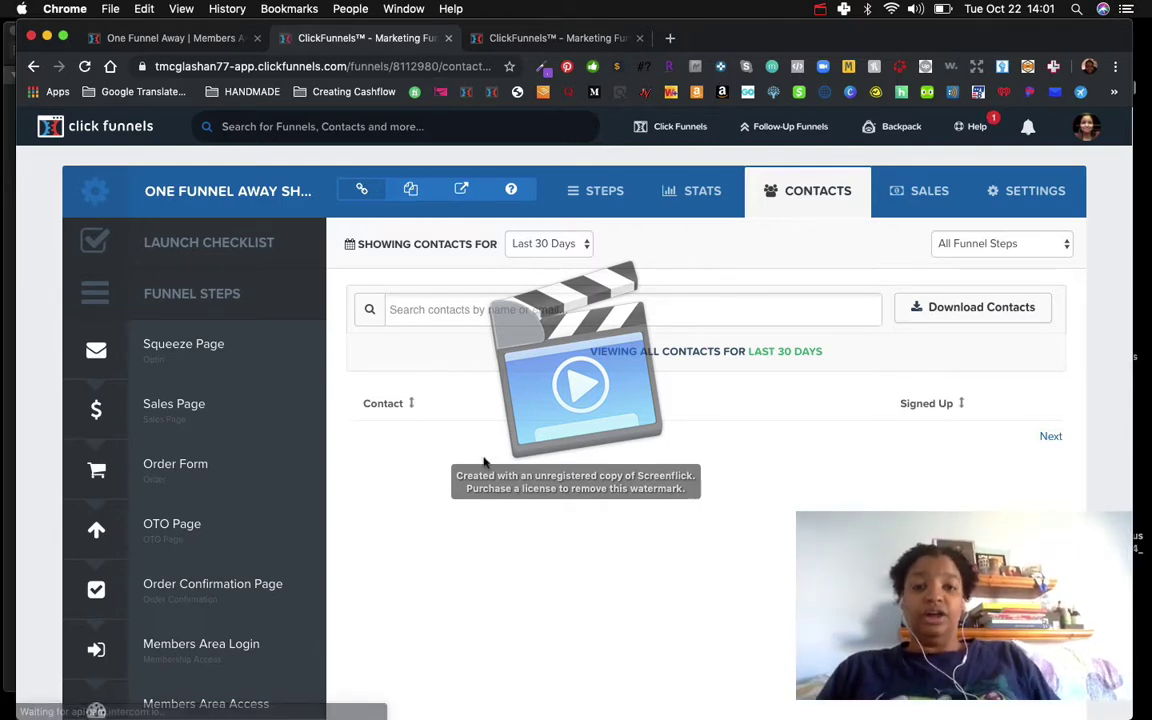
{"action": "scroll", "coordinate": [483, 470], "scroll_direction": "down", "scroll_amount": 3}
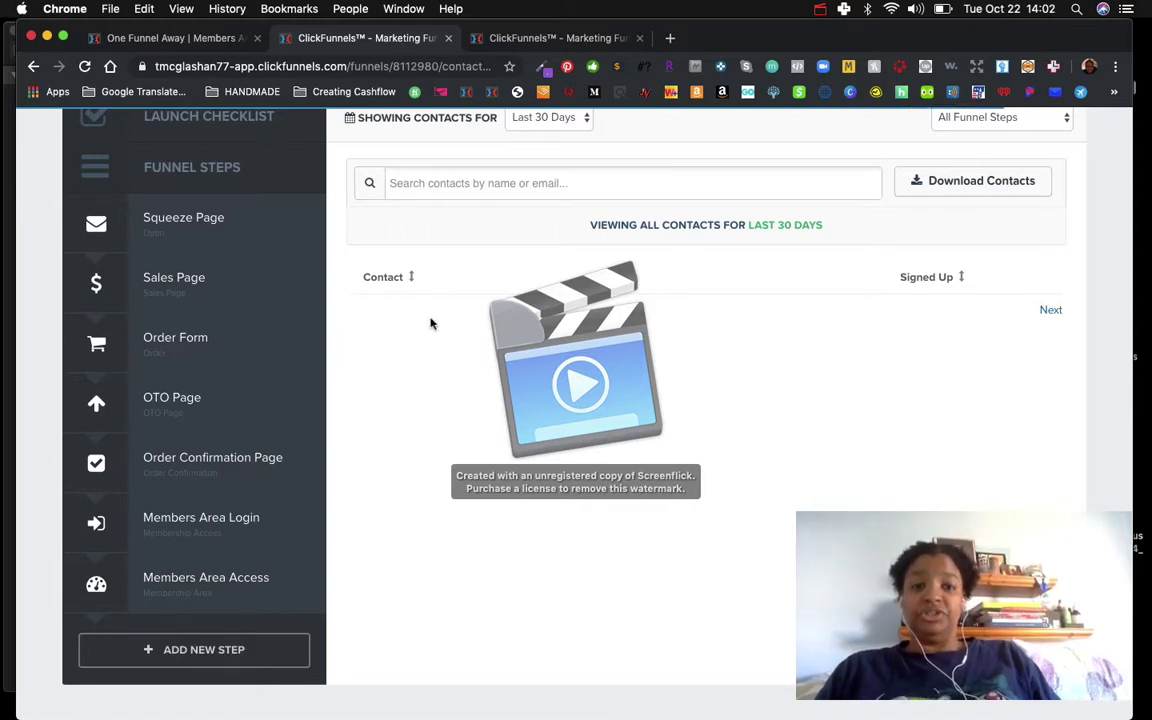
{"action": "scroll", "coordinate": [437, 429], "scroll_direction": "down", "scroll_amount": 1}
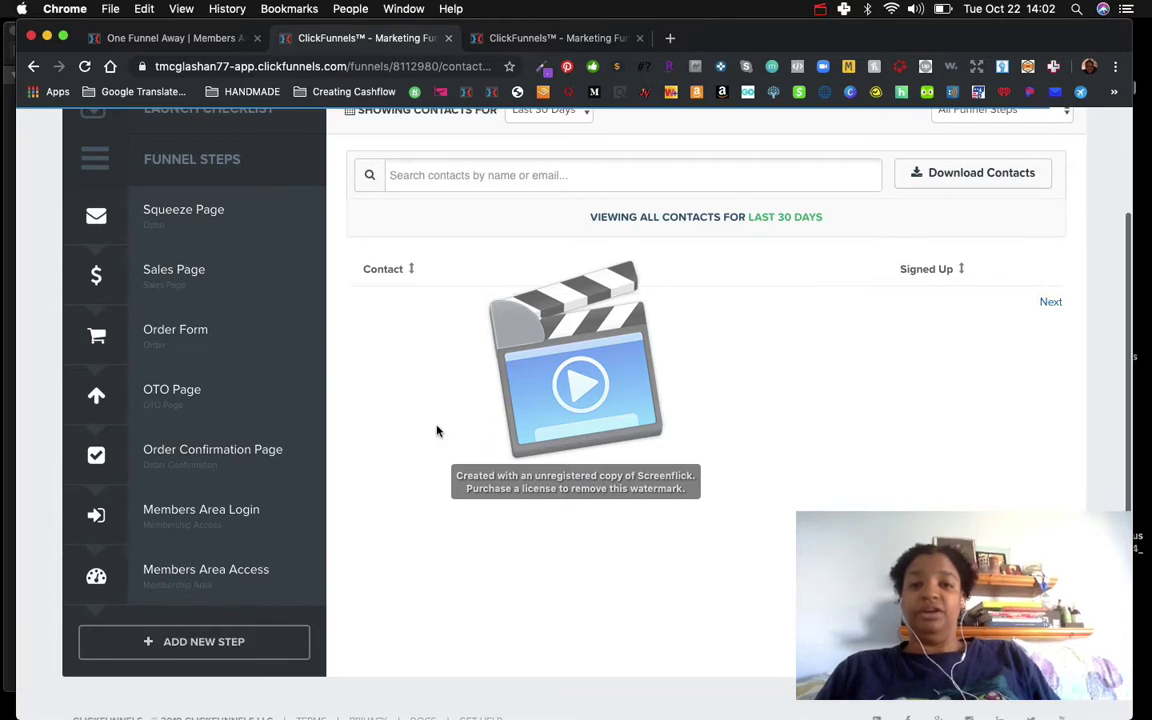
{"action": "scroll", "coordinate": [437, 429], "scroll_direction": "up", "scroll_amount": 3}
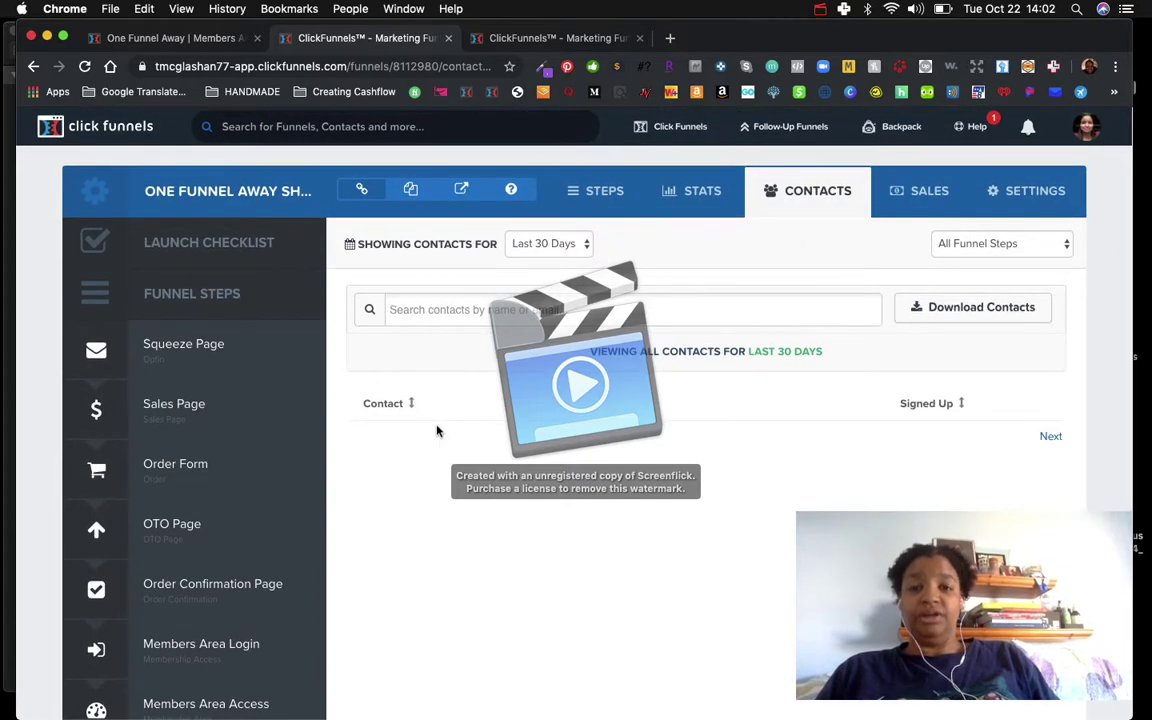
{"action": "left_click", "coordinate": [918, 193]}
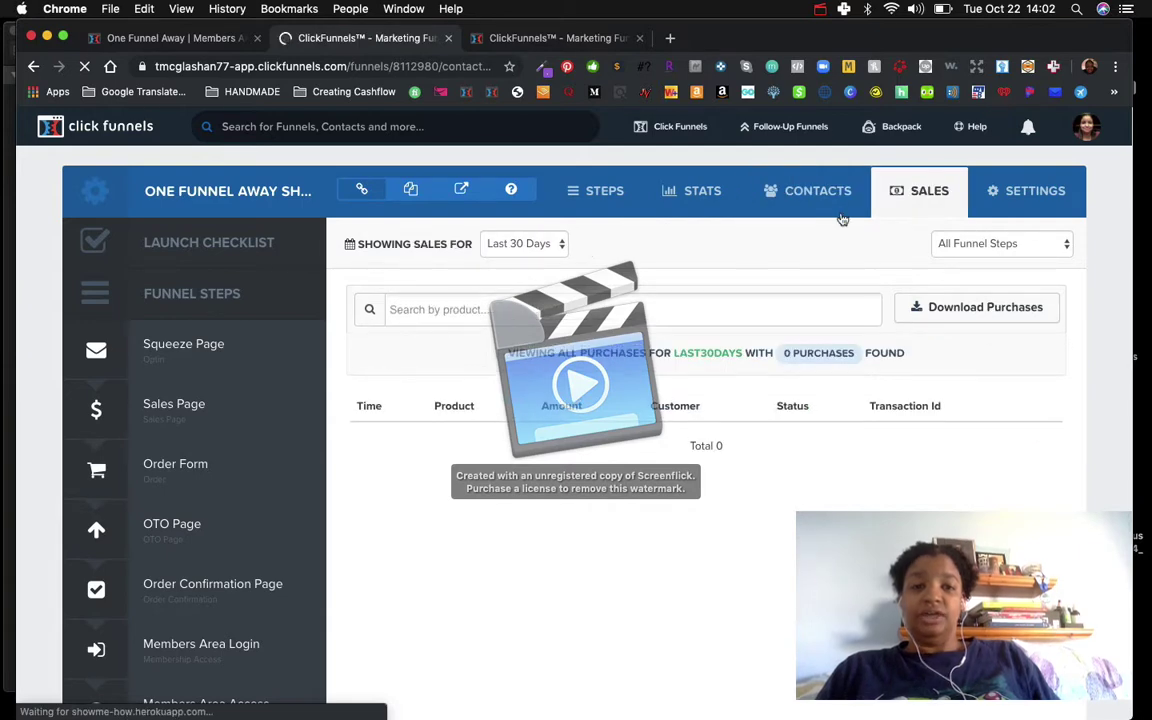
{"action": "scroll", "coordinate": [477, 497], "scroll_direction": "down", "scroll_amount": 1}
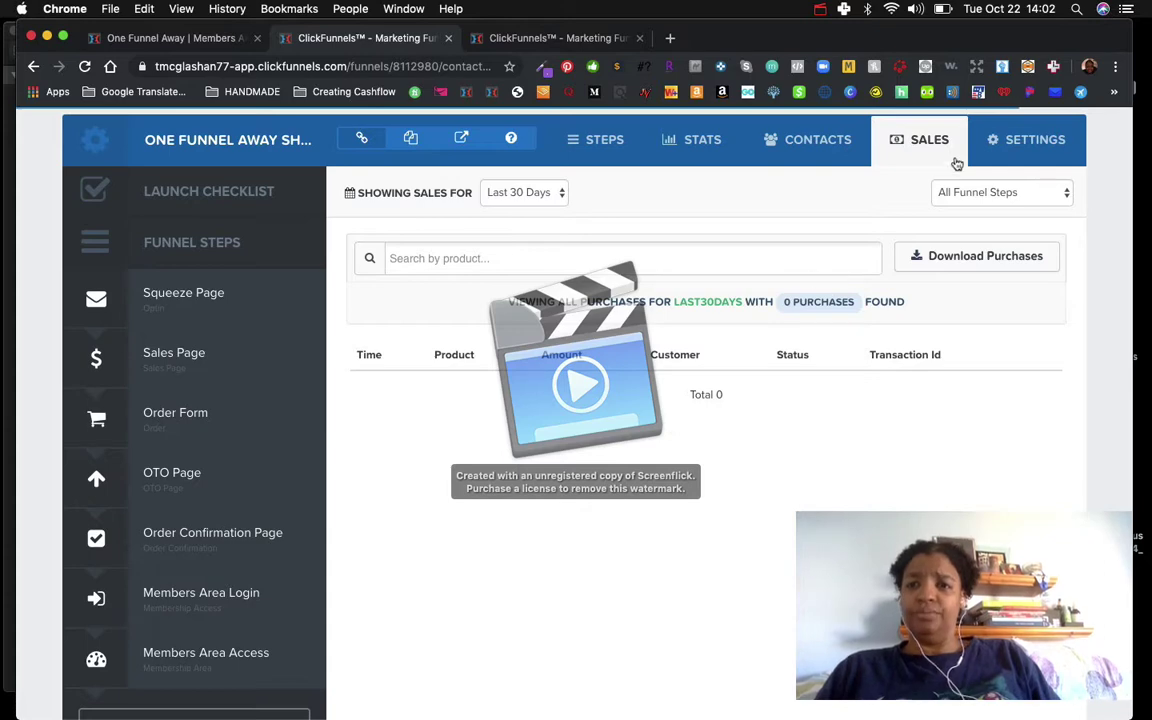
Step: Open the funnel's settings, dismissing the recommendation survey, and check which domains are available for the funnel
{"action": "left_click", "coordinate": [1020, 148]}
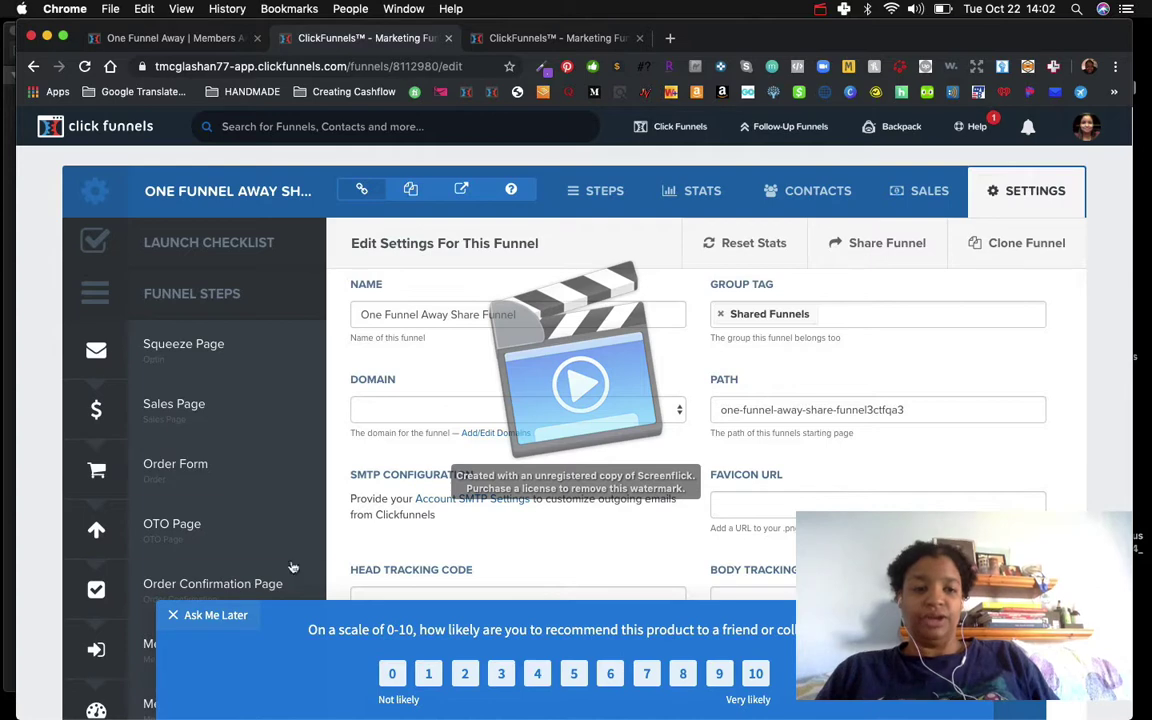
{"action": "left_click", "coordinate": [171, 616]}
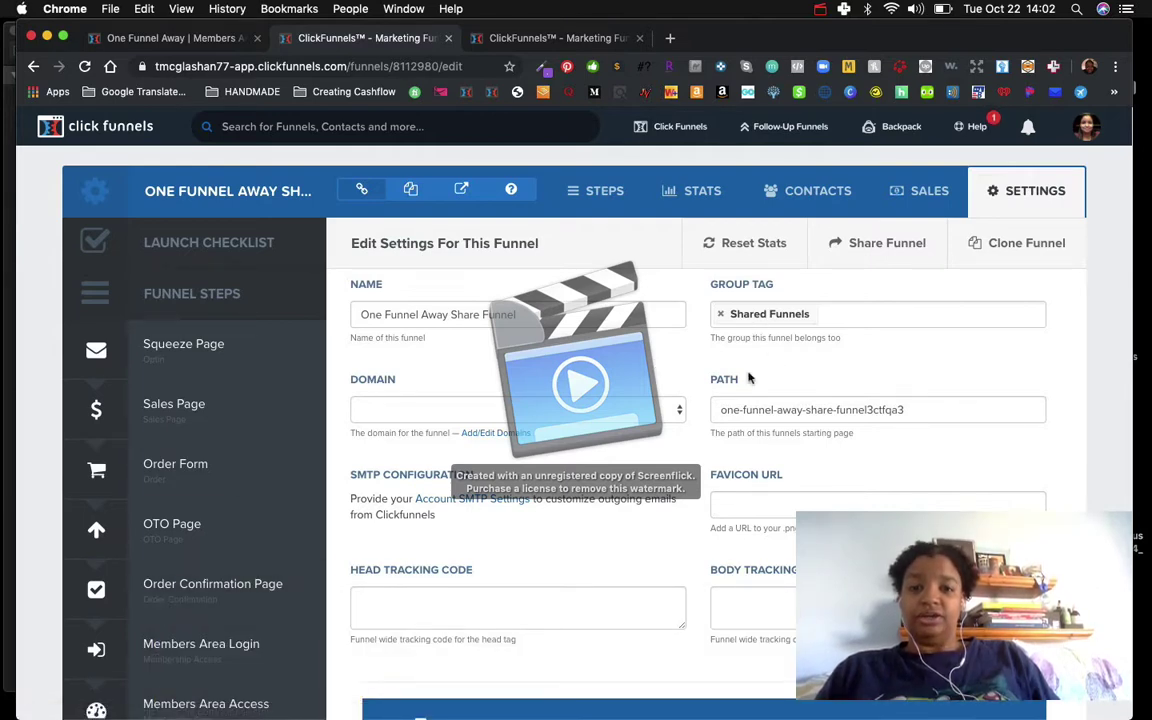
{"action": "left_click", "coordinate": [389, 419]}
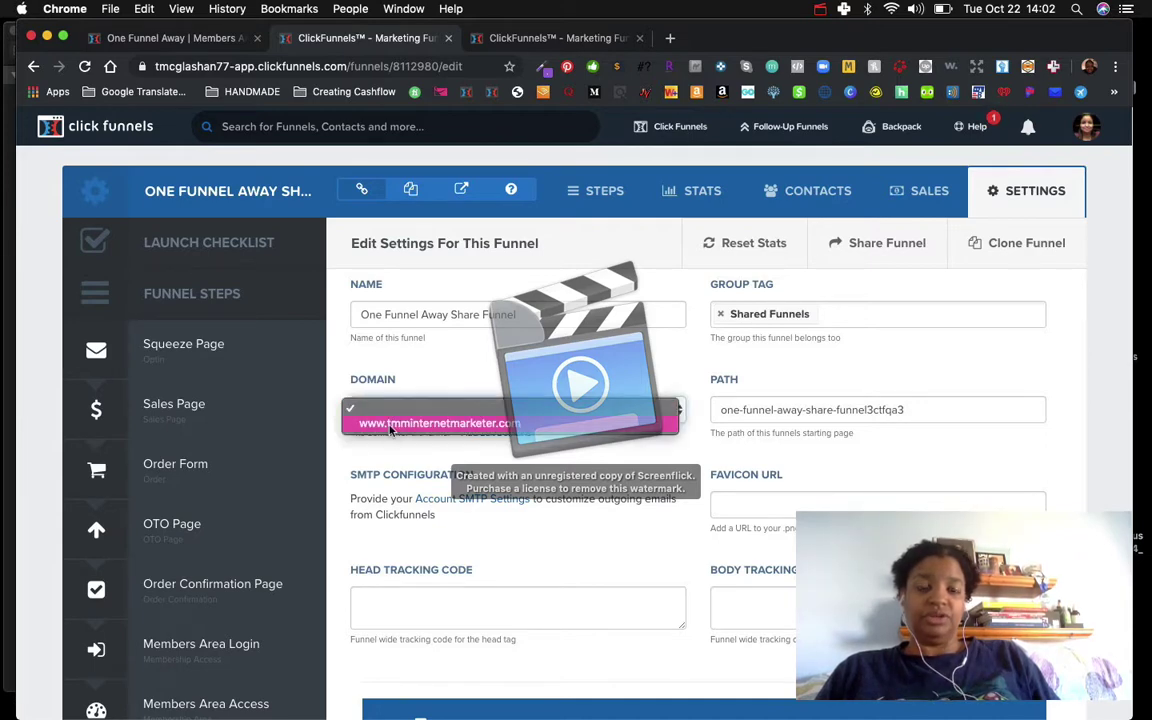
{"action": "left_click", "coordinate": [389, 423]}
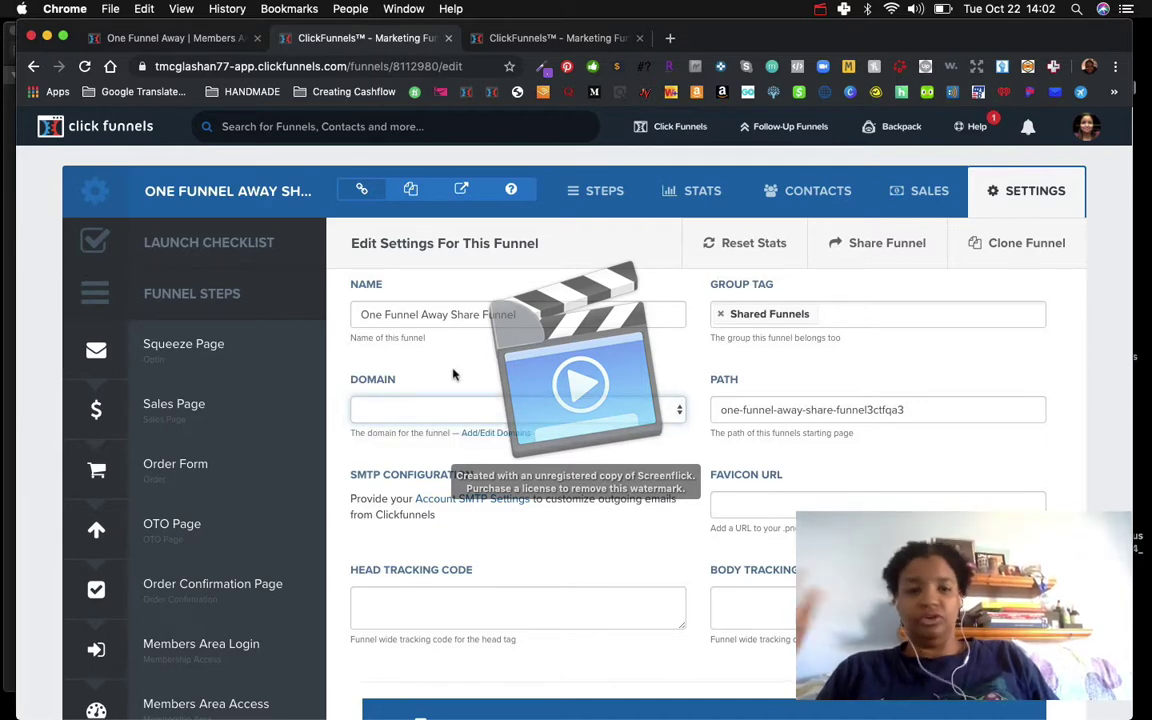
Step: Examine the funnel's head and body tracking code fields, the share URL and the Stripe and Zapier sections of its settings
{"action": "scroll", "coordinate": [513, 417], "scroll_direction": "down", "scroll_amount": 3}
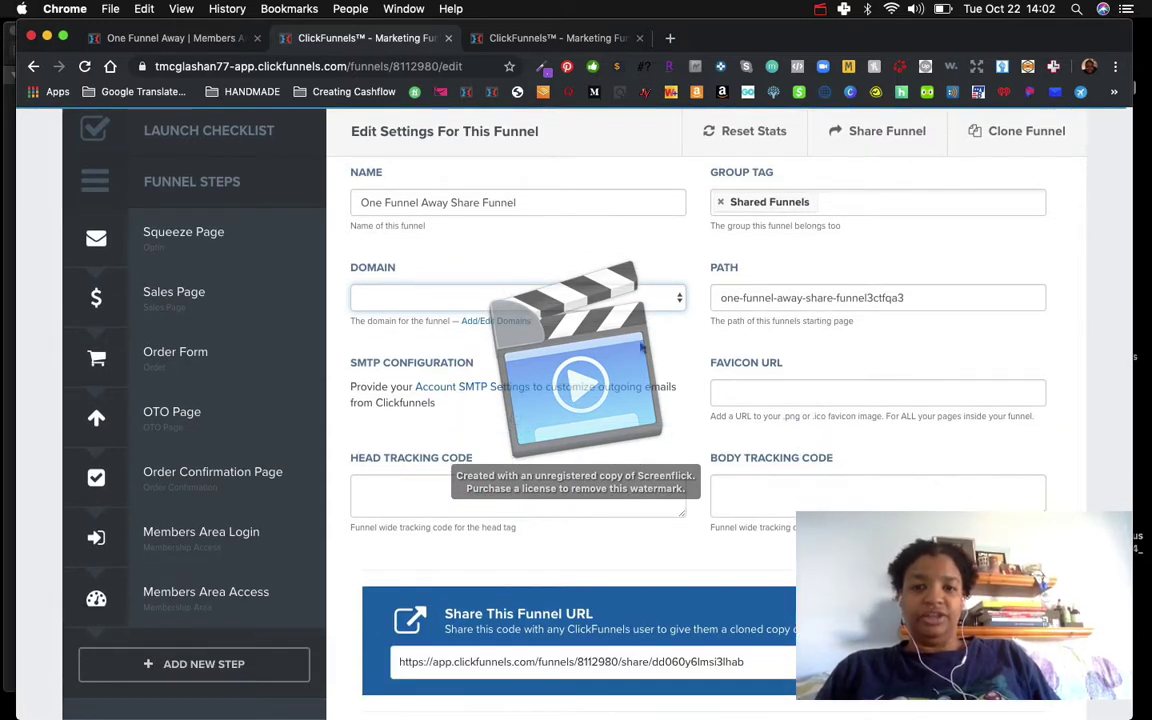
{"action": "left_click", "coordinate": [416, 500]}
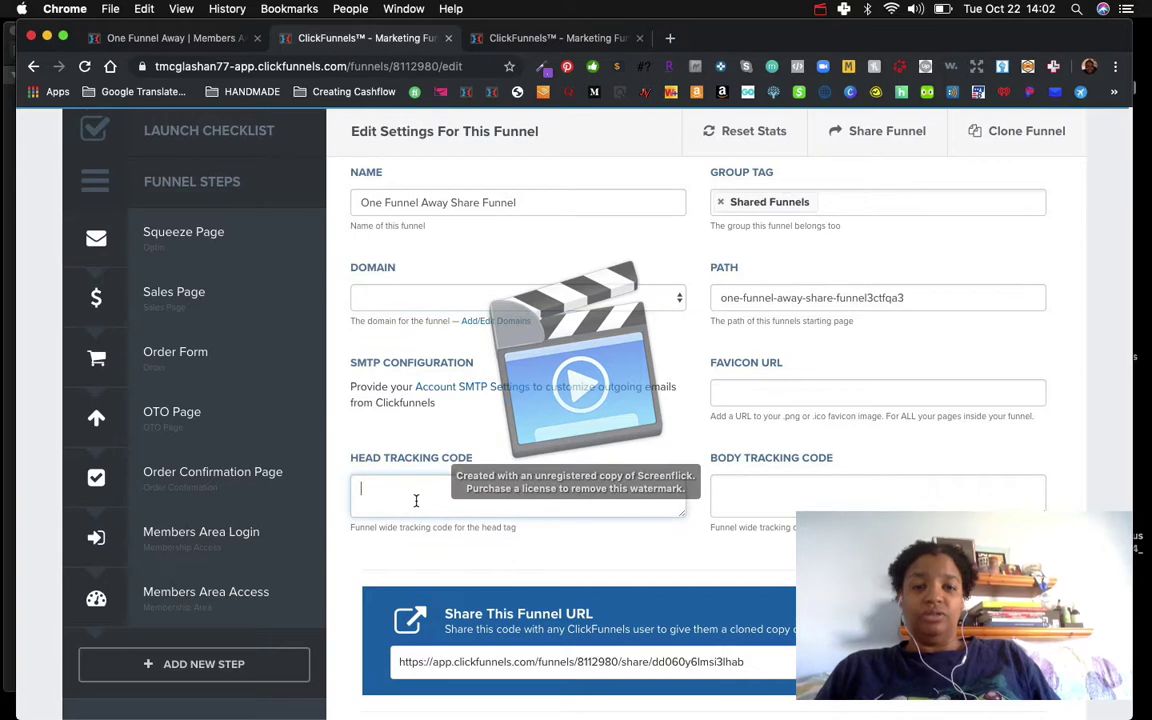
{"action": "left_click", "coordinate": [760, 502]}
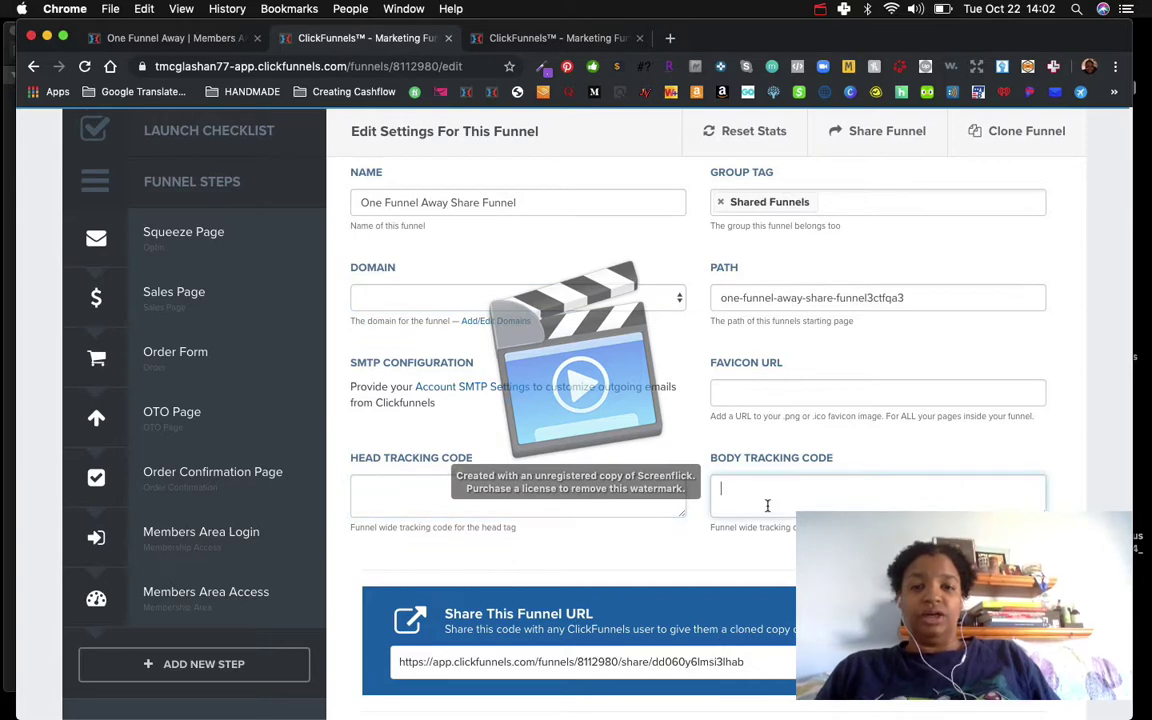
{"action": "left_click", "coordinate": [437, 494]}
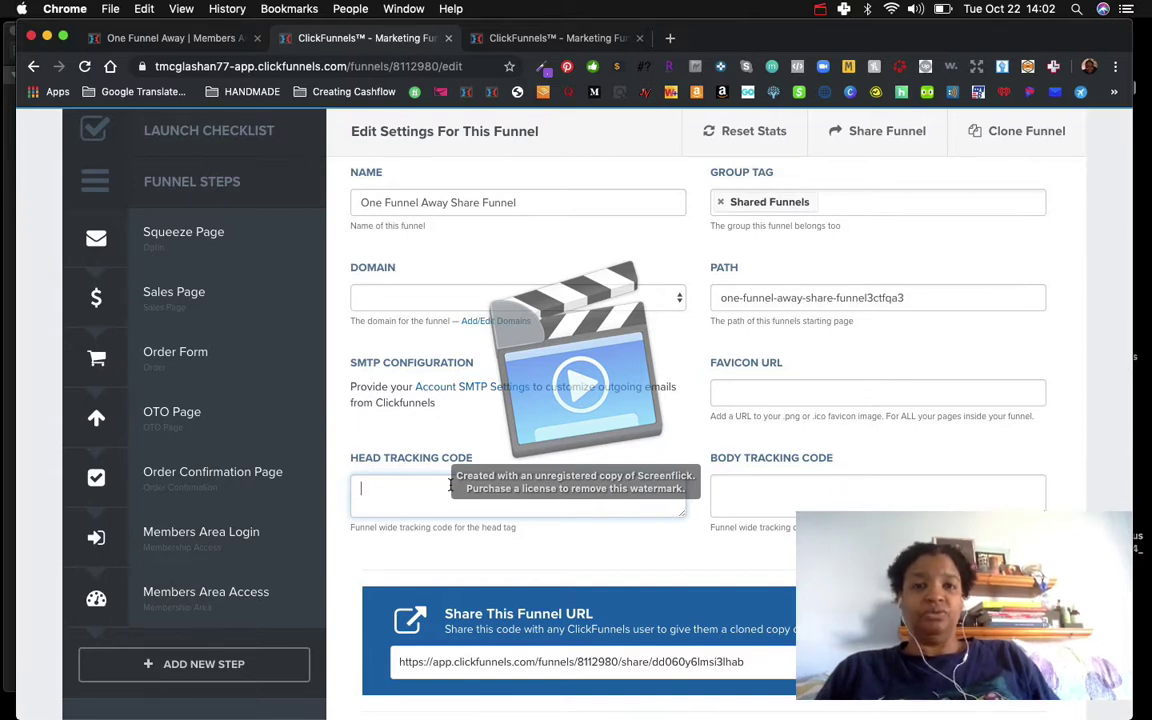
{"action": "scroll", "coordinate": [450, 485], "scroll_direction": "down", "scroll_amount": 5}
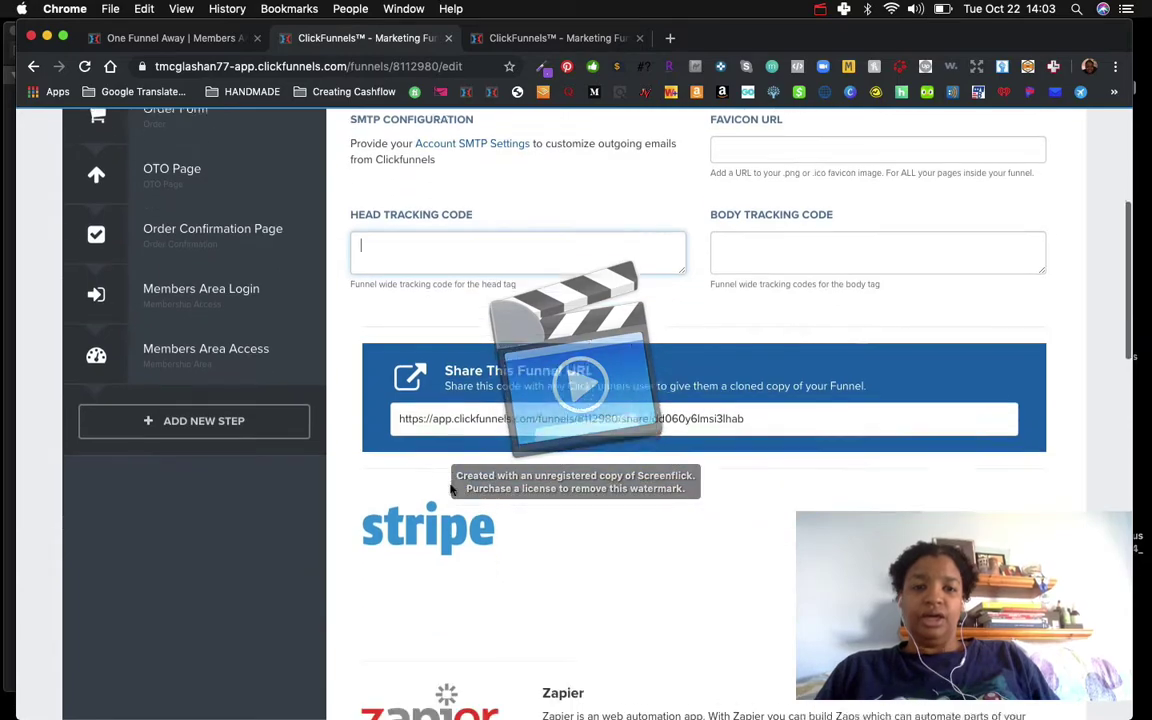
{"action": "scroll", "coordinate": [456, 376], "scroll_direction": "up", "scroll_amount": 7}
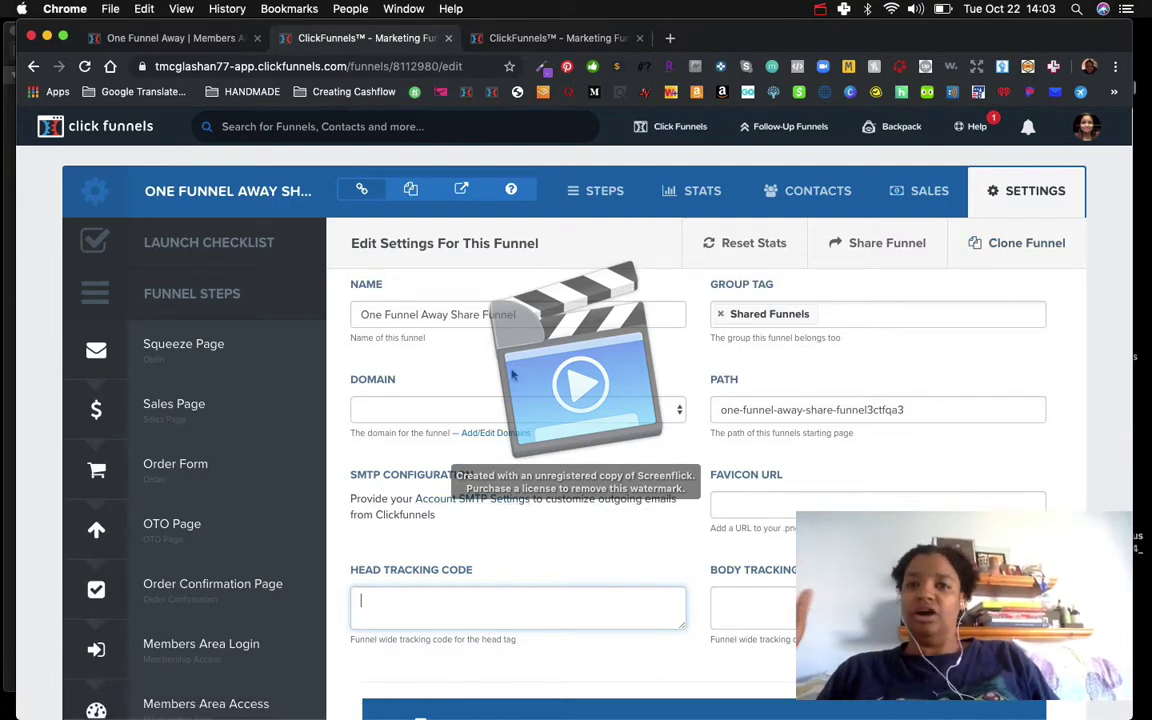
Step: Review the Zapier, webhooks, third-party membership access and archive options in the funnel's settings
{"action": "scroll", "coordinate": [511, 374], "scroll_direction": "down", "scroll_amount": 10}
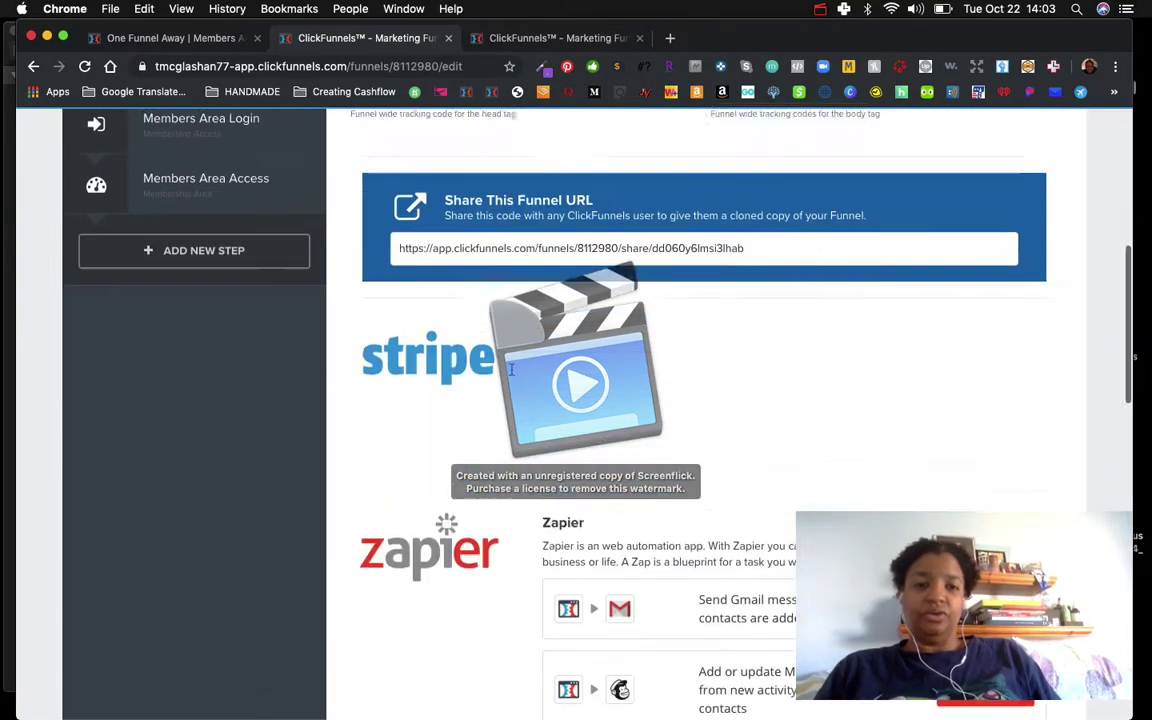
{"action": "scroll", "coordinate": [511, 370], "scroll_direction": "down", "scroll_amount": 1}
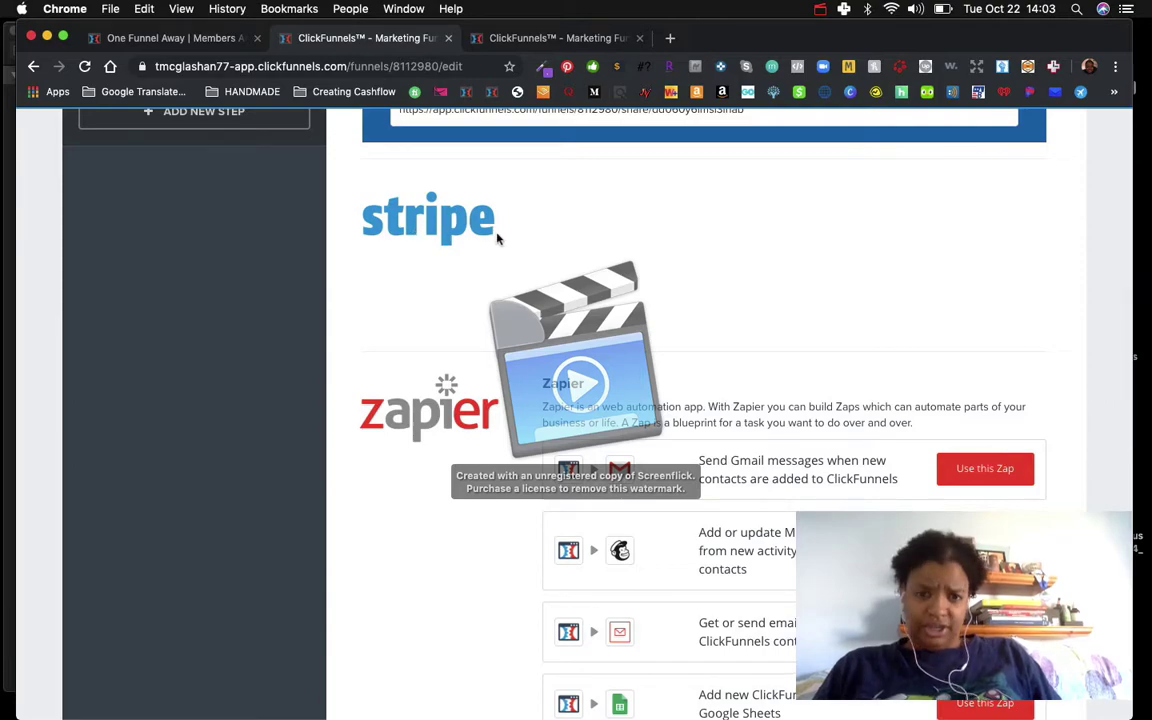
{"action": "scroll", "coordinate": [389, 314], "scroll_direction": "down", "scroll_amount": 10}
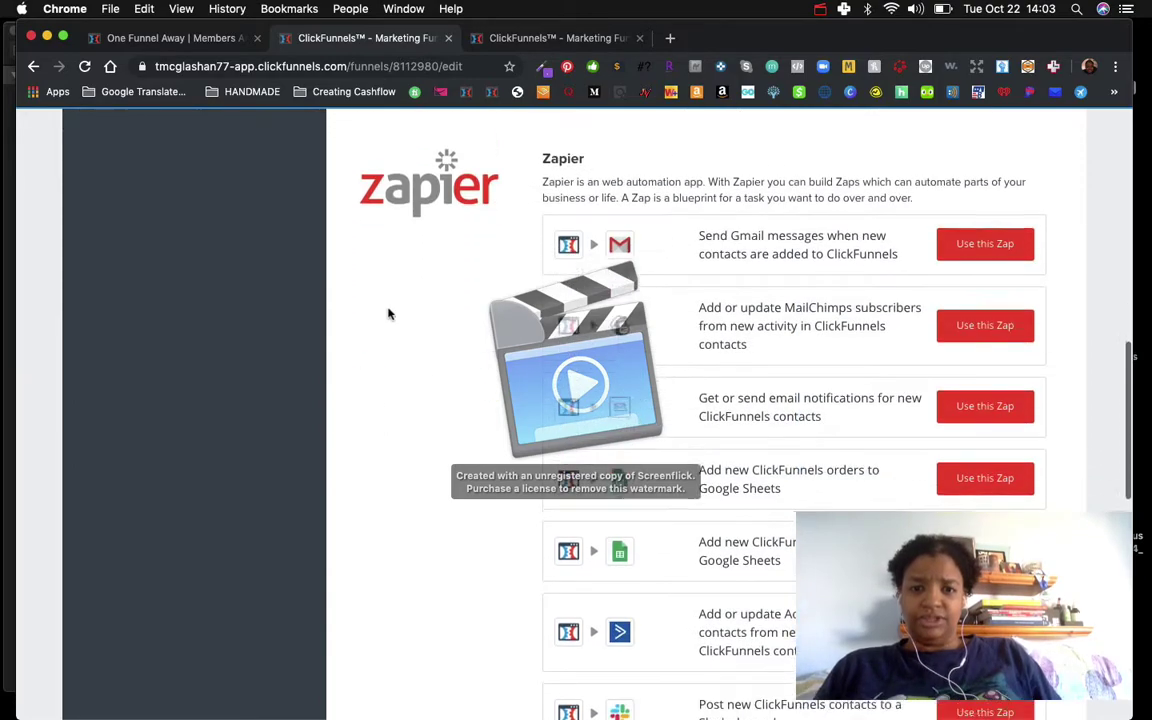
{"action": "scroll", "coordinate": [389, 300], "scroll_direction": "down", "scroll_amount": 1}
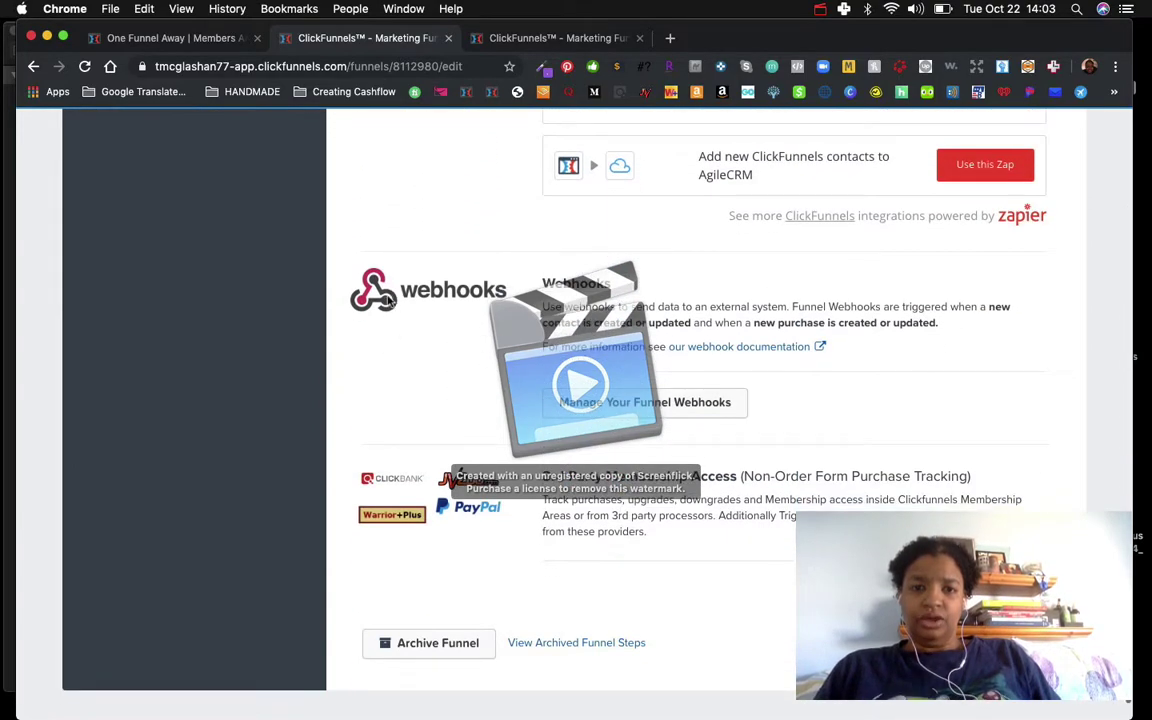
{"action": "scroll", "coordinate": [402, 333], "scroll_direction": "down", "scroll_amount": 3}
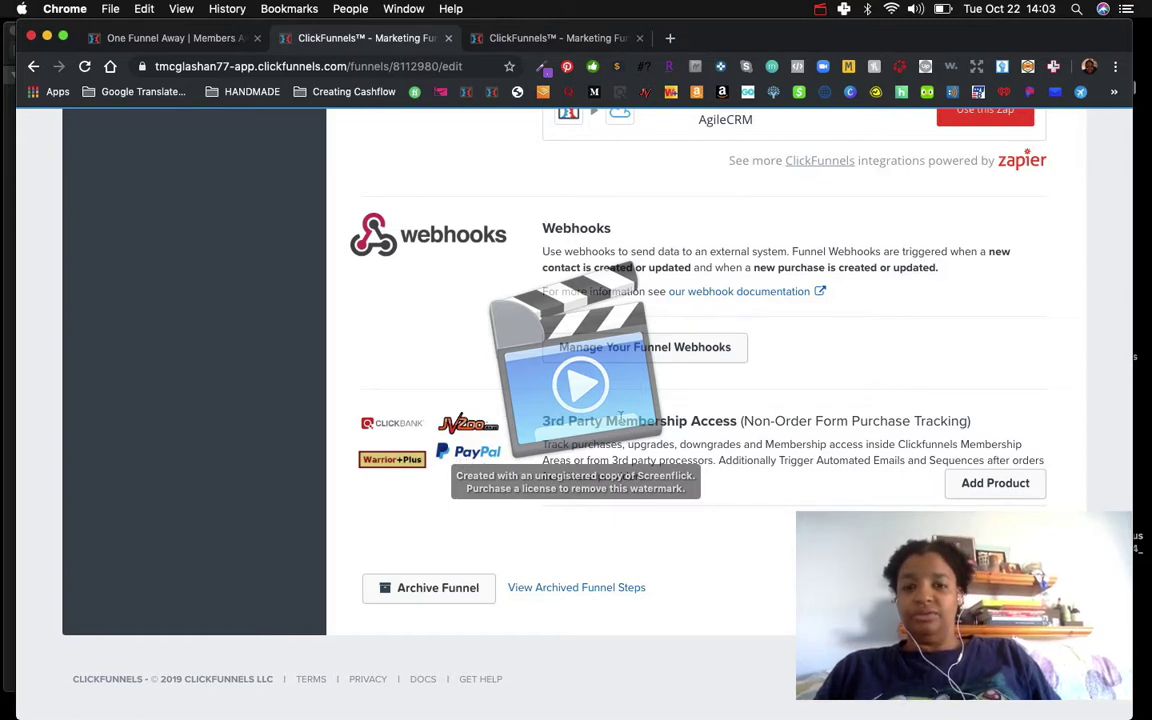
{"action": "scroll", "coordinate": [765, 440], "scroll_direction": "up", "scroll_amount": 15}
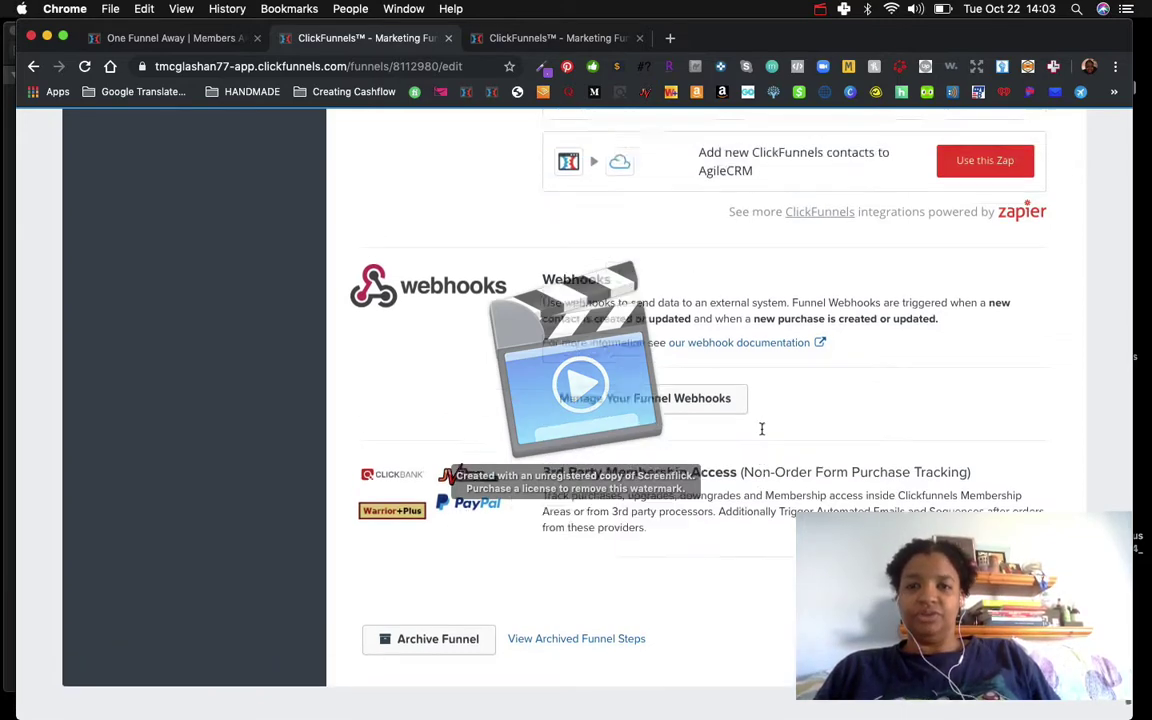
{"action": "scroll", "coordinate": [761, 429], "scroll_direction": "up", "scroll_amount": 2}
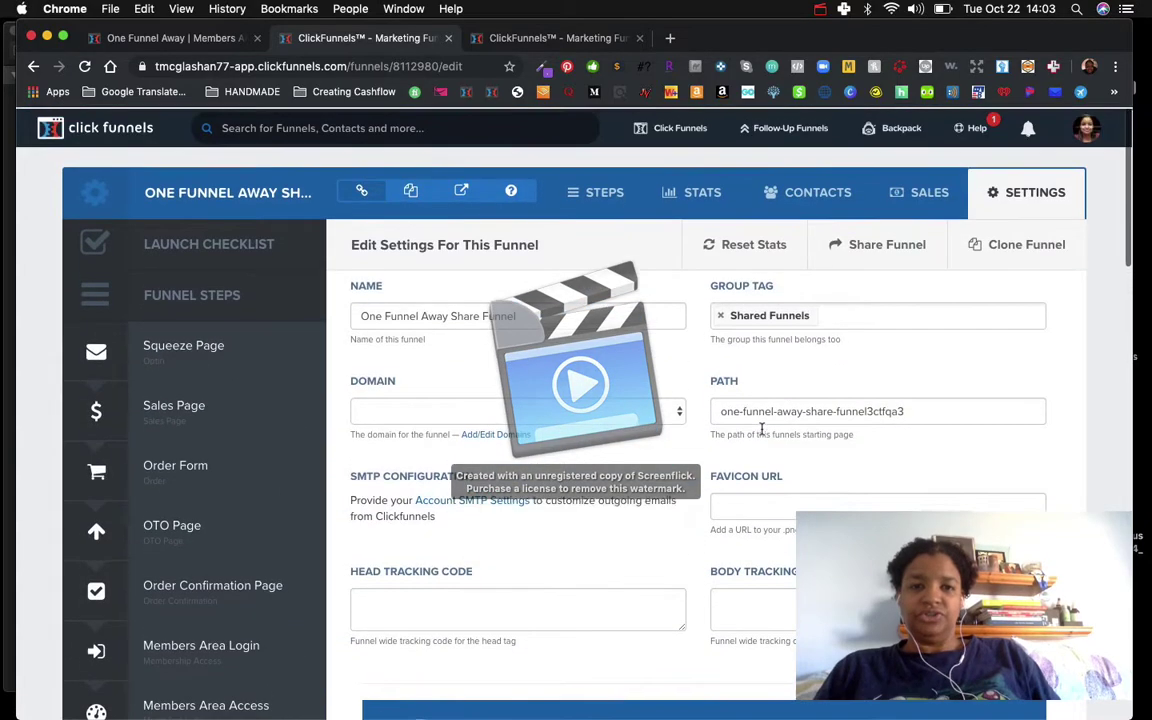
Step: Open the Squeeze Page funnel step and look over its overview
{"action": "left_click", "coordinate": [184, 360]}
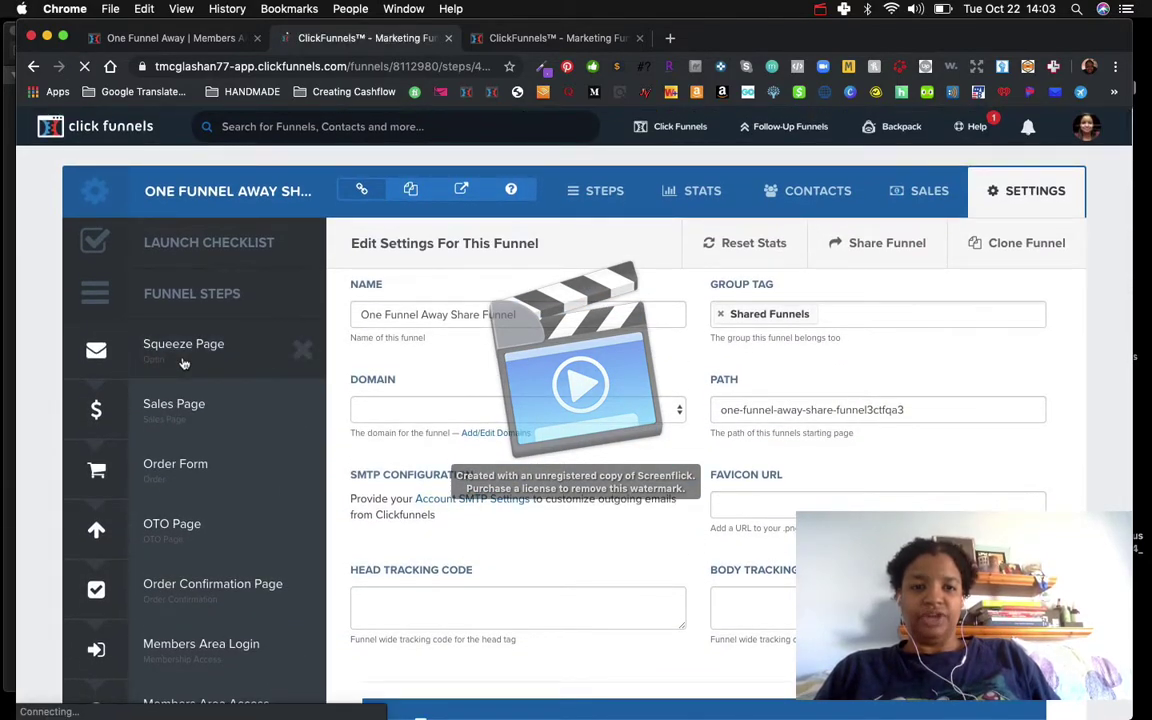
{"action": "scroll", "coordinate": [474, 335], "scroll_direction": "down", "scroll_amount": 2}
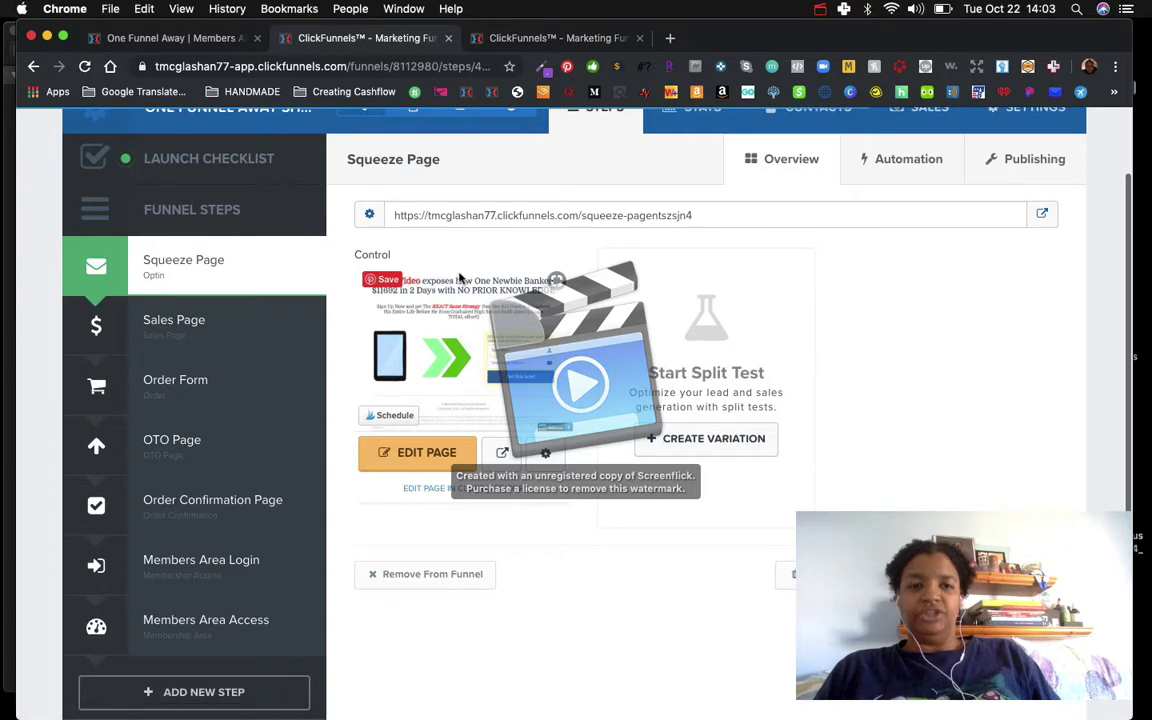
{"action": "scroll", "coordinate": [743, 273], "scroll_direction": "up", "scroll_amount": 2}
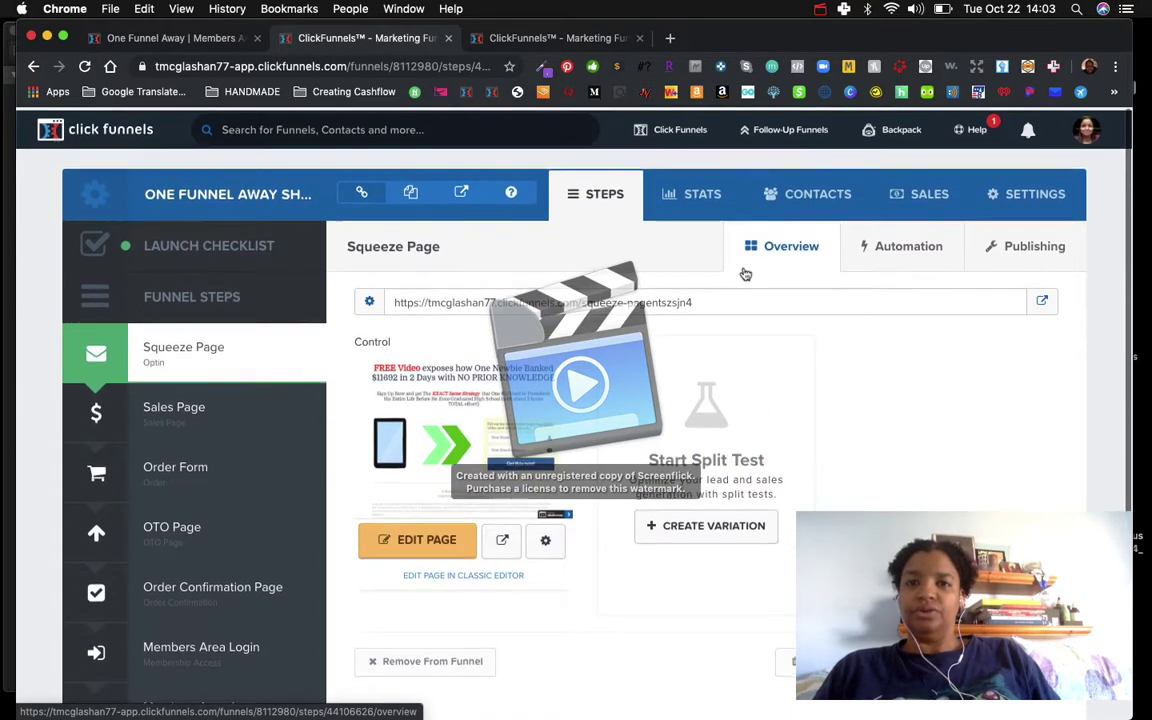
{"action": "left_click", "coordinate": [820, 10]}
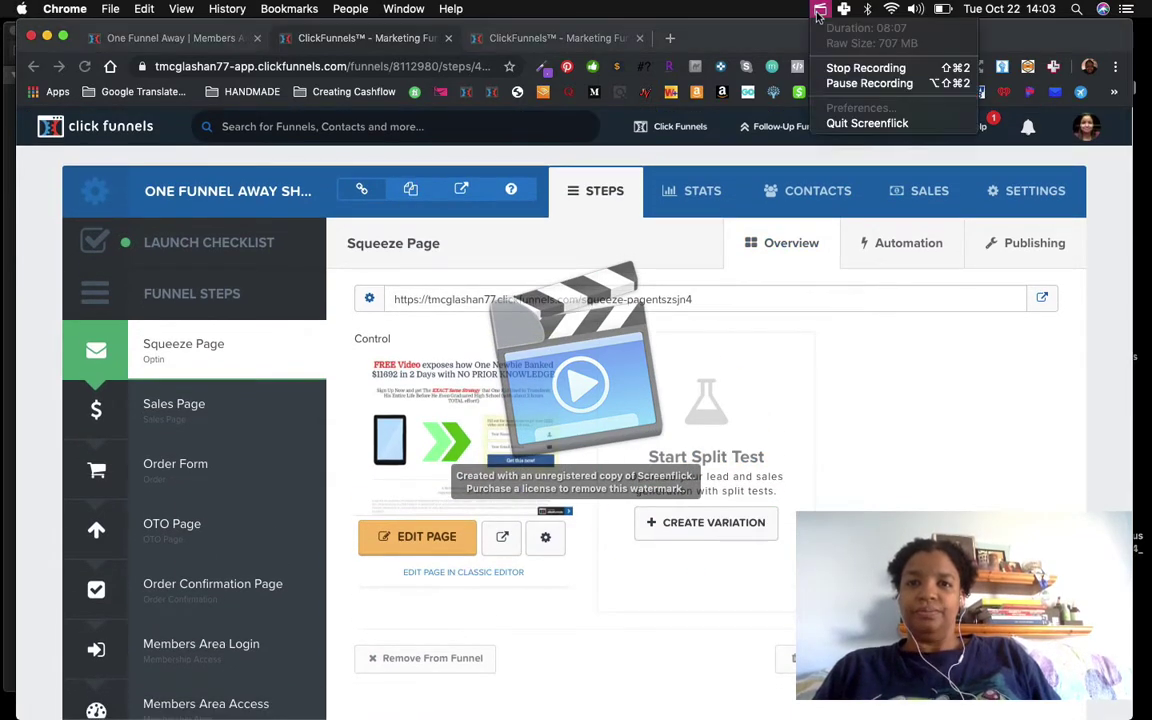
{"action": "left_click", "coordinate": [860, 84]}
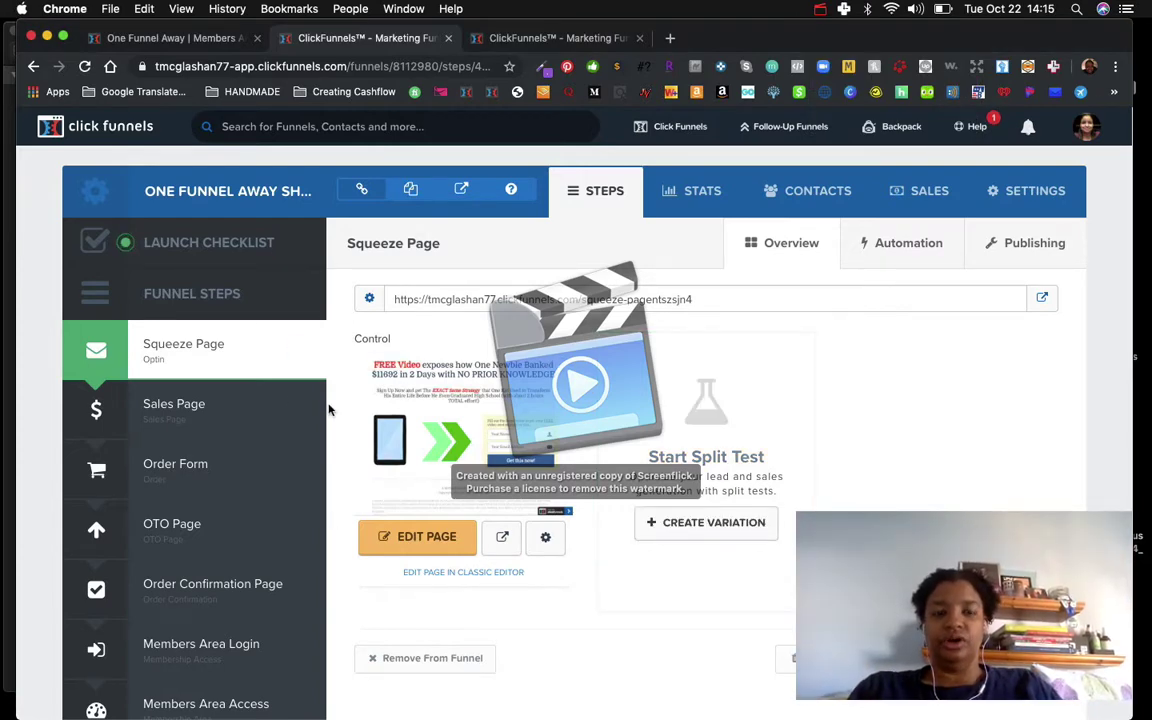
Step: Check the name, path and version history in the squeeze page's settings, leaving them as they are
{"action": "scroll", "coordinate": [190, 495], "scroll_direction": "down", "scroll_amount": 3}
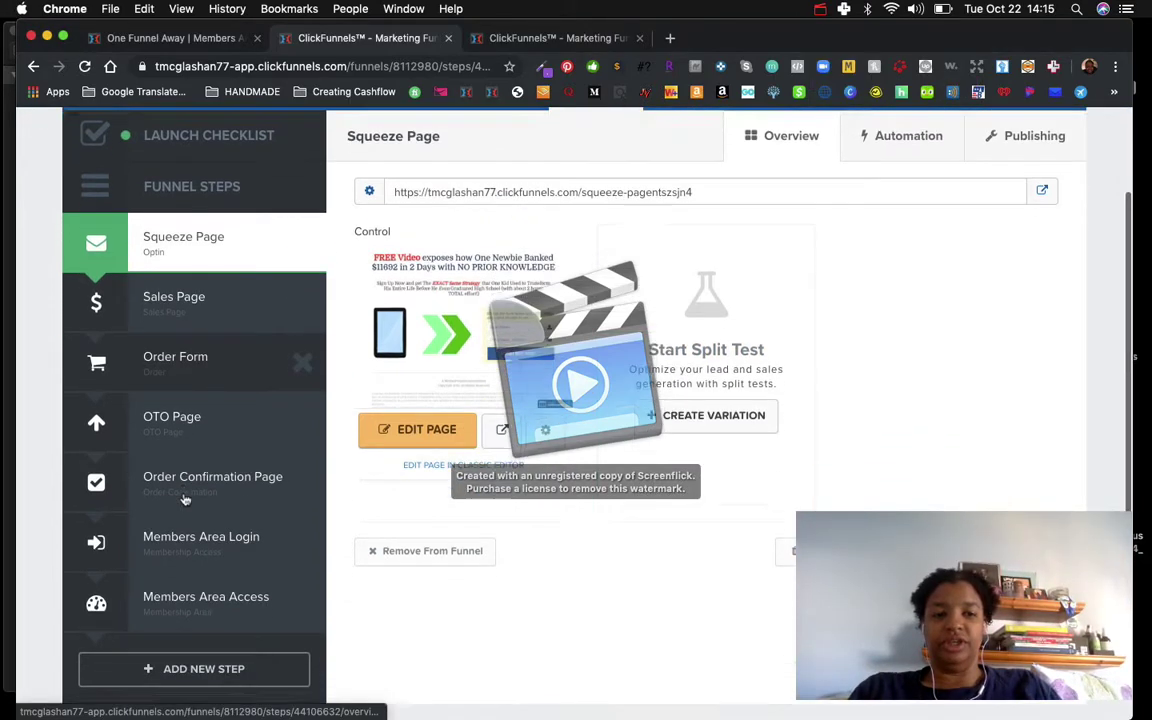
{"action": "scroll", "coordinate": [185, 500], "scroll_direction": "up", "scroll_amount": 2}
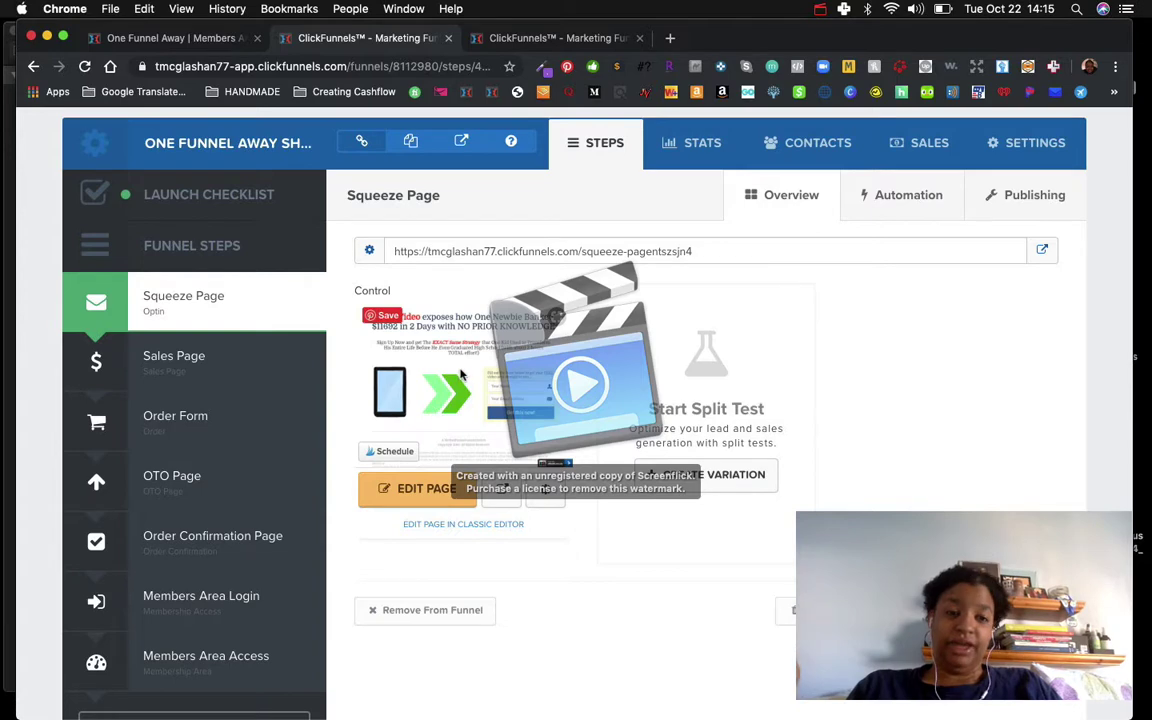
{"action": "scroll", "coordinate": [460, 374], "scroll_direction": "down", "scroll_amount": 1}
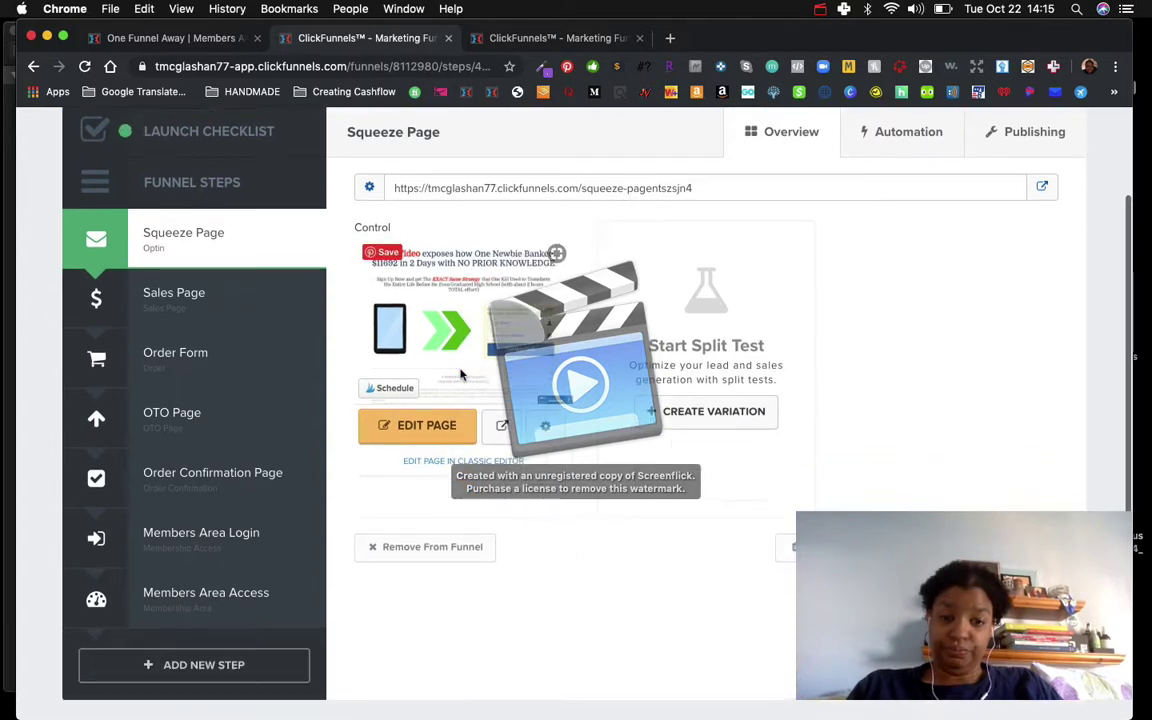
{"action": "left_click", "coordinate": [545, 424]}
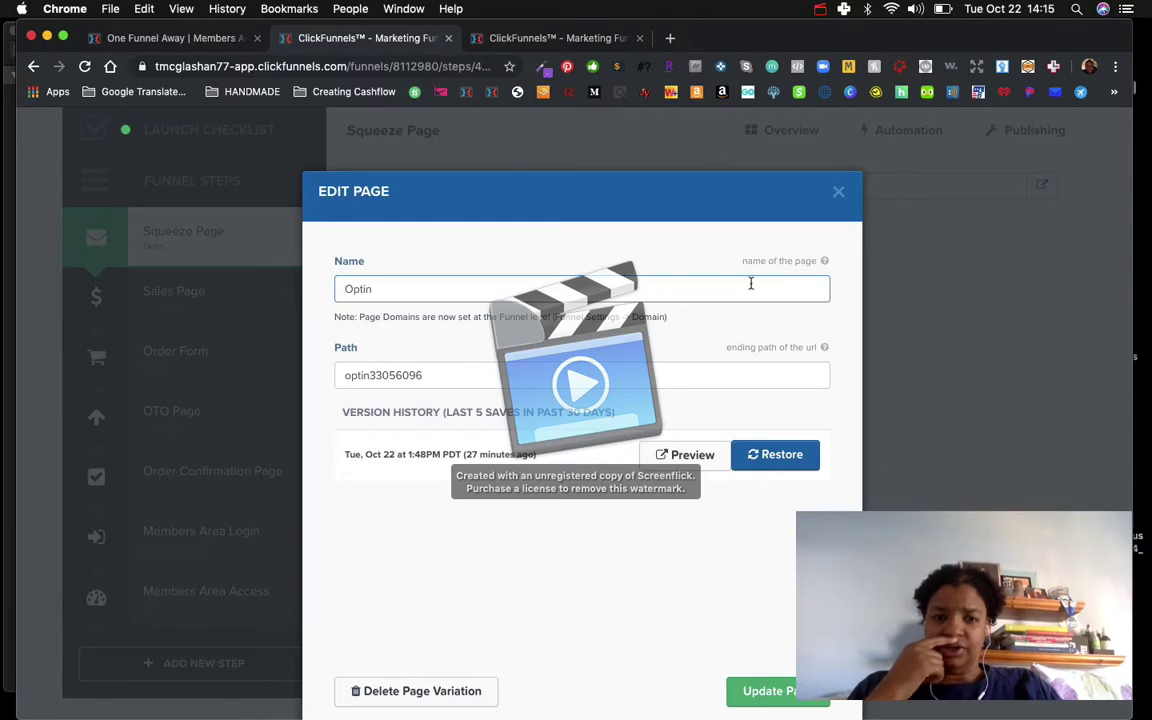
{"action": "left_click", "coordinate": [838, 191]}
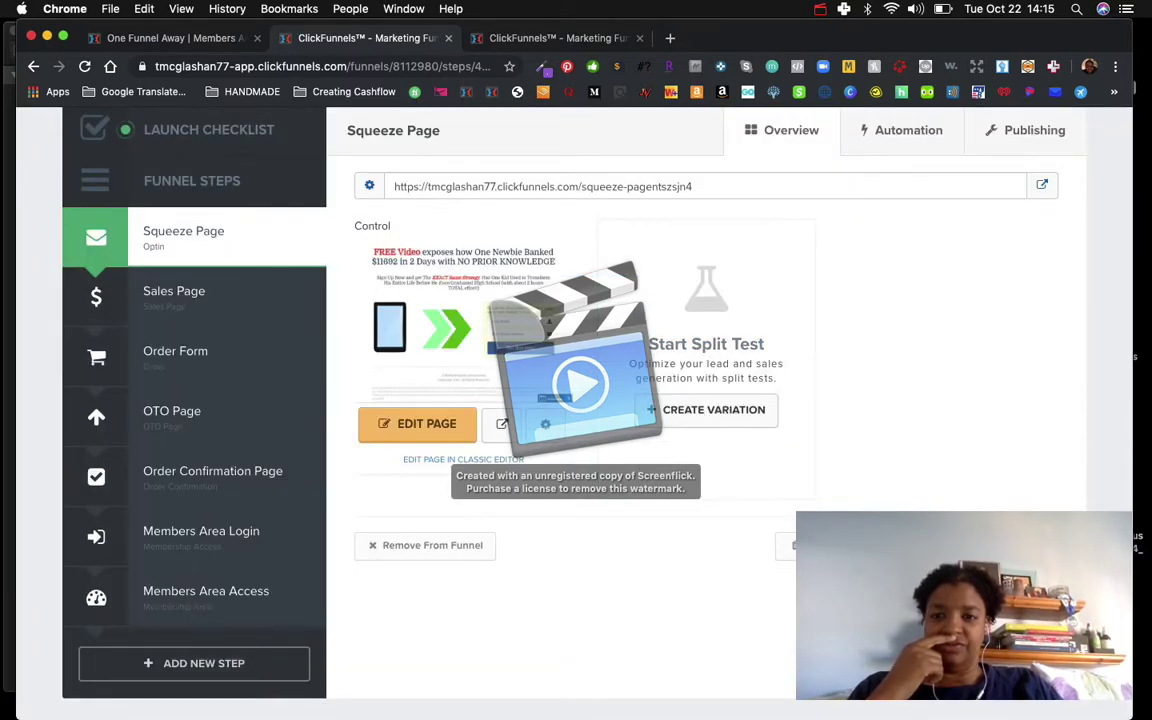
Step: Clone the Squeeze Page funnel step and open the copy from the other funnel steps
{"action": "left_click", "coordinate": [113, 117]}
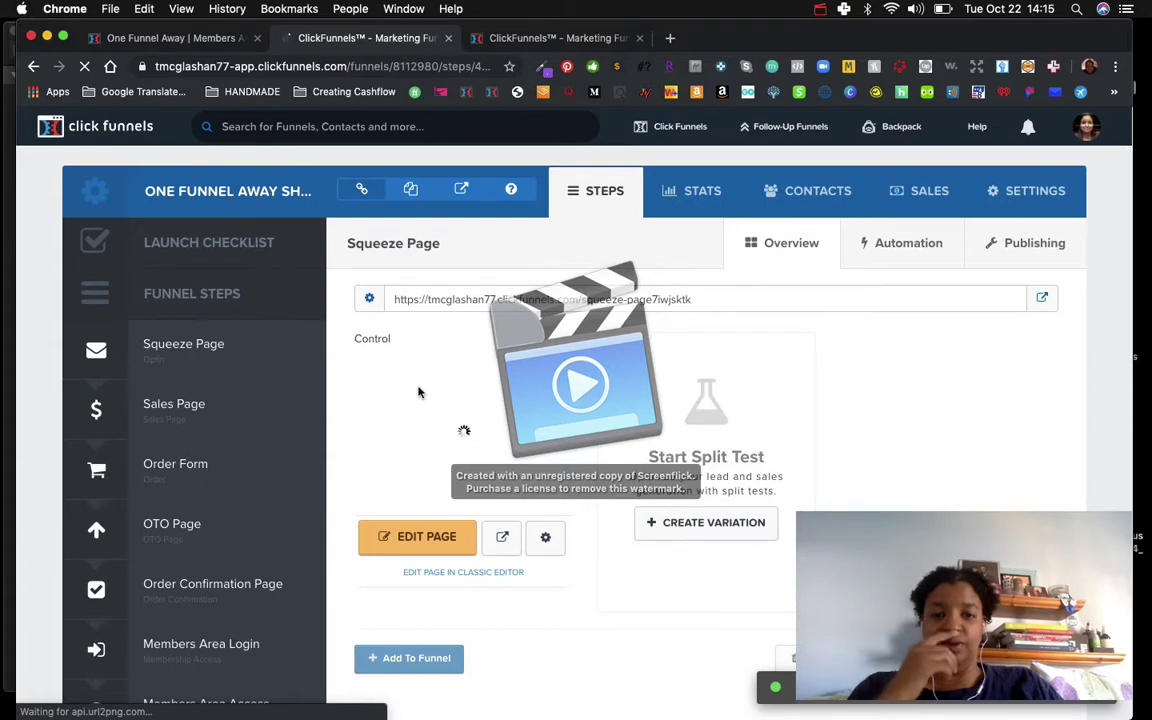
{"action": "scroll", "coordinate": [418, 392], "scroll_direction": "down", "scroll_amount": 3}
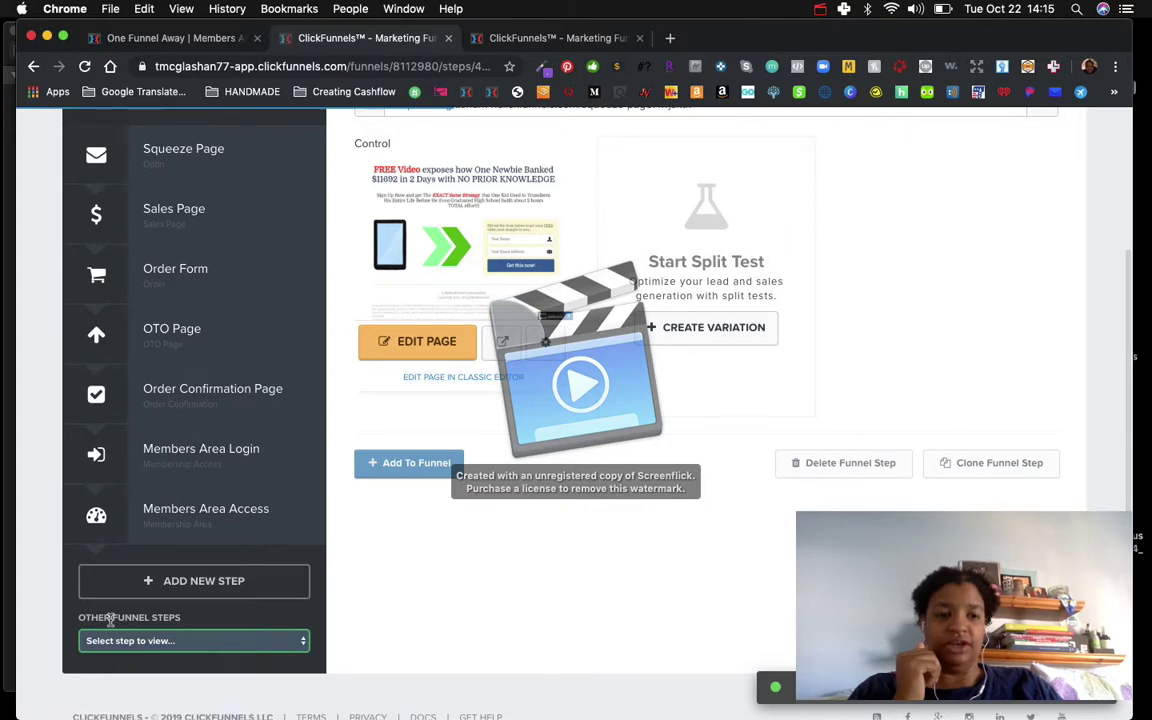
{"action": "left_click", "coordinate": [184, 641]}
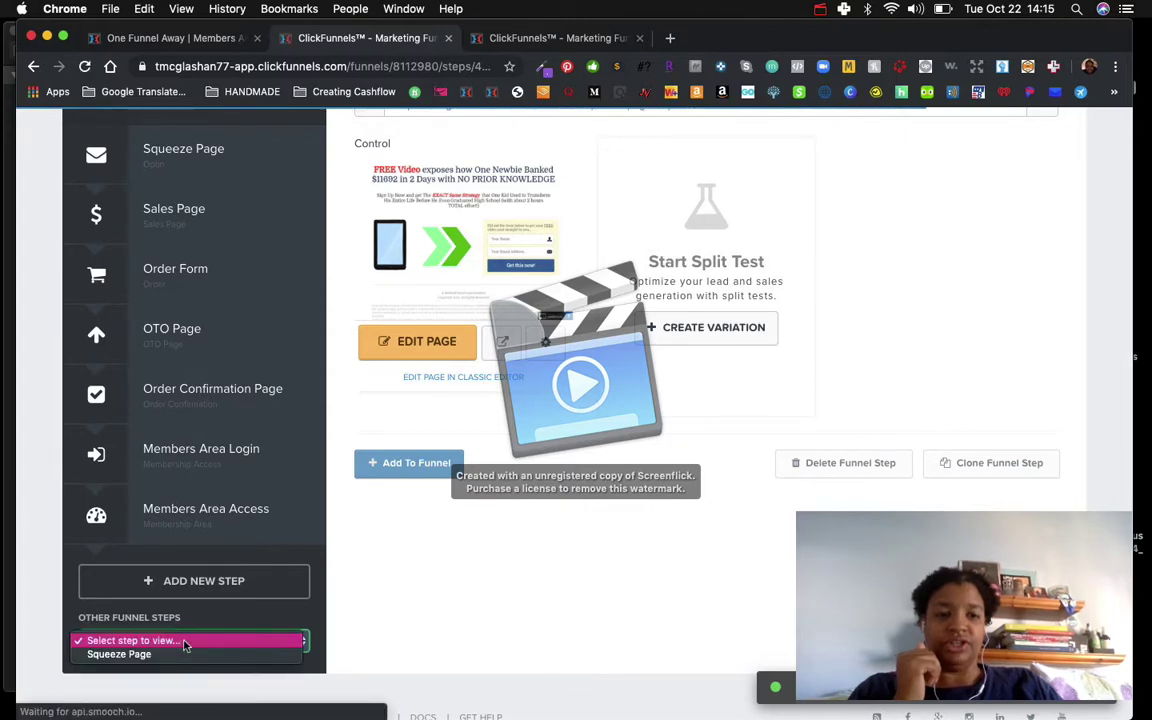
{"action": "left_click", "coordinate": [175, 655]}
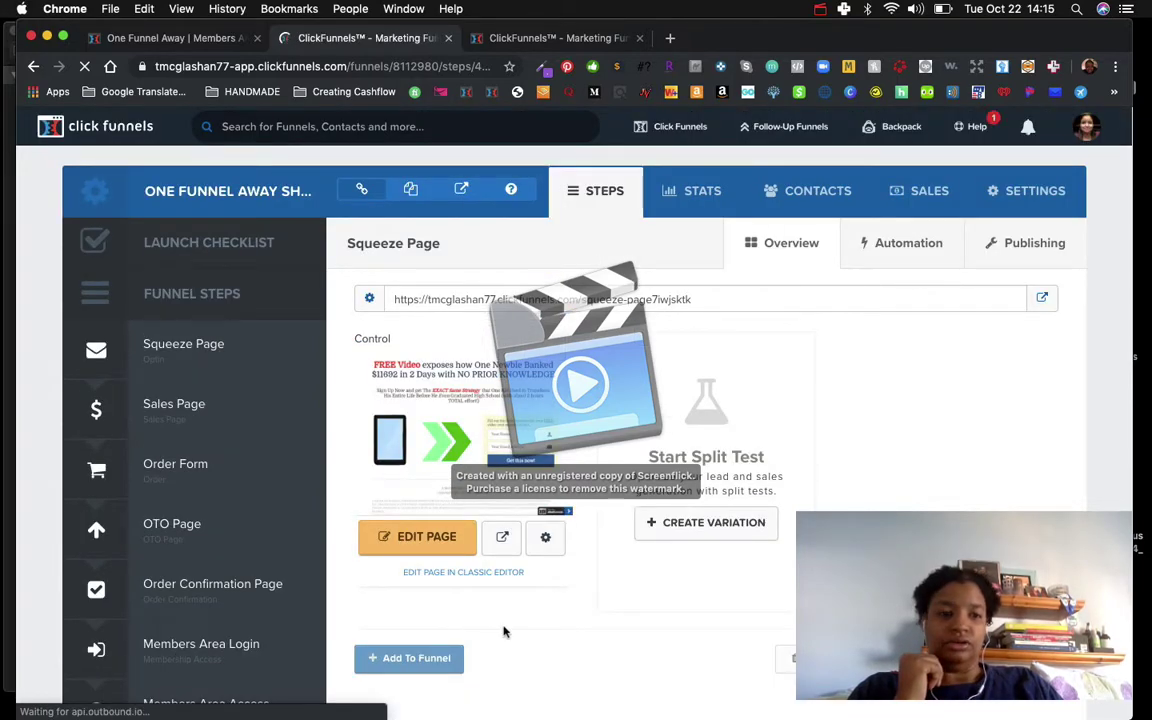
Step: Add the cloned Squeeze Page to the end of the funnel's steps
{"action": "scroll", "coordinate": [504, 631], "scroll_direction": "down", "scroll_amount": 4}
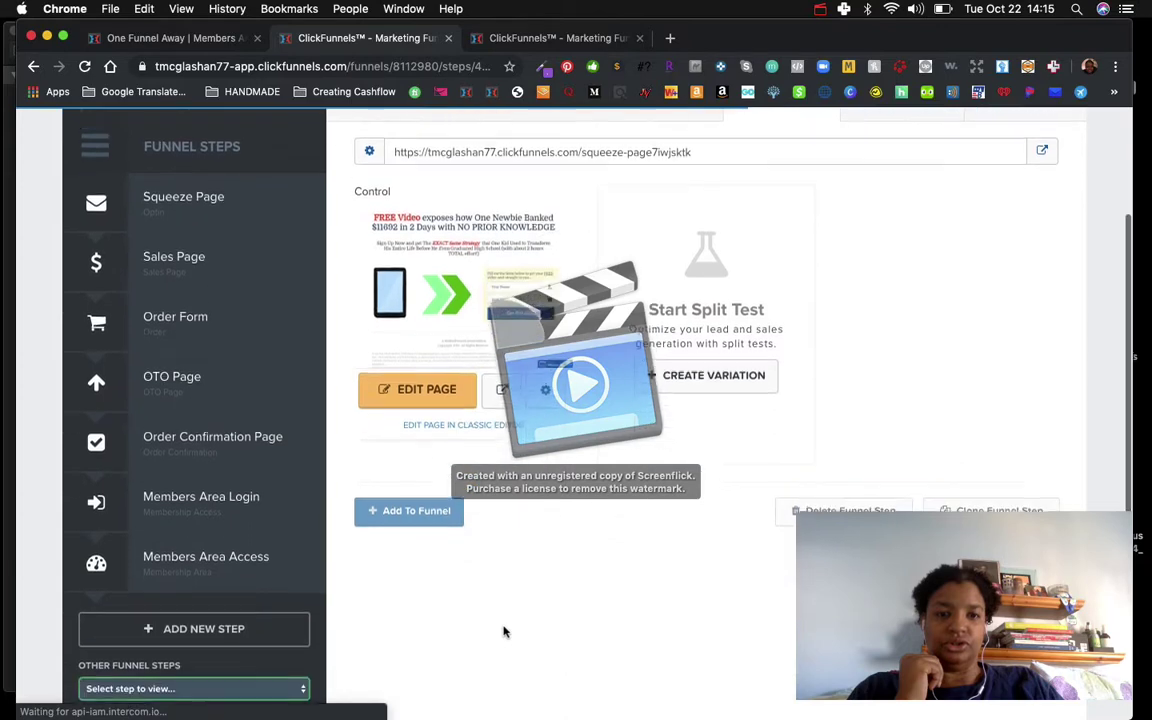
{"action": "scroll", "coordinate": [504, 631], "scroll_direction": "up", "scroll_amount": 1}
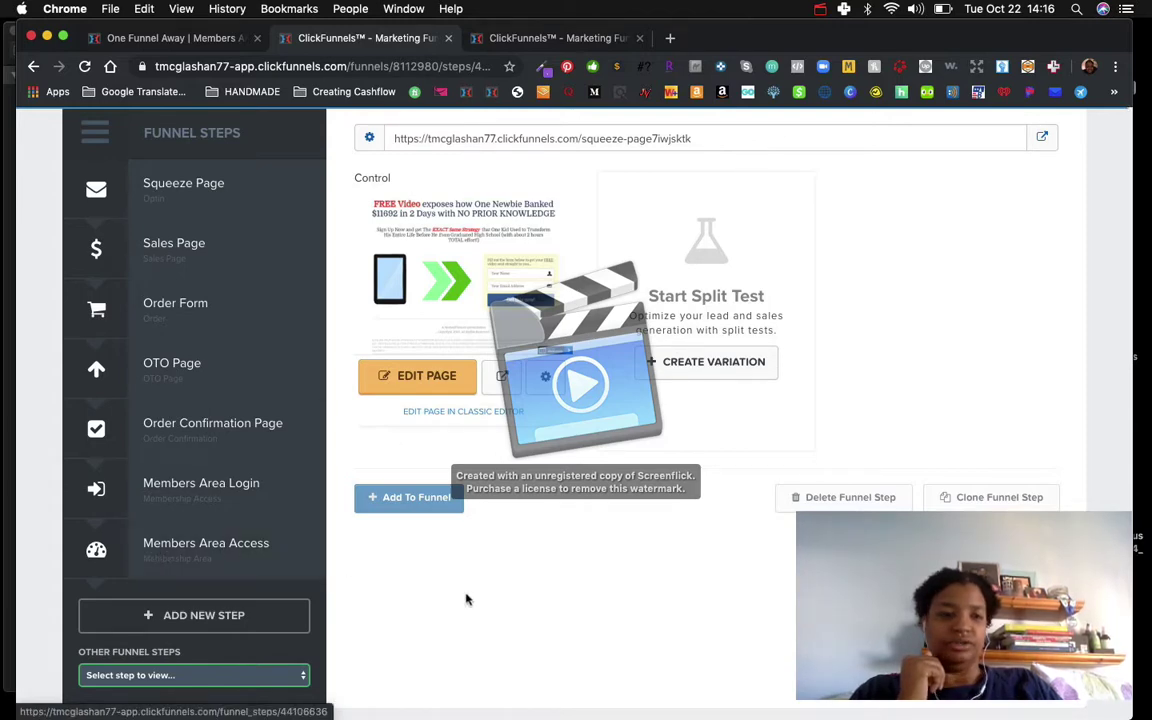
{"action": "scroll", "coordinate": [465, 599], "scroll_direction": "down", "scroll_amount": 2}
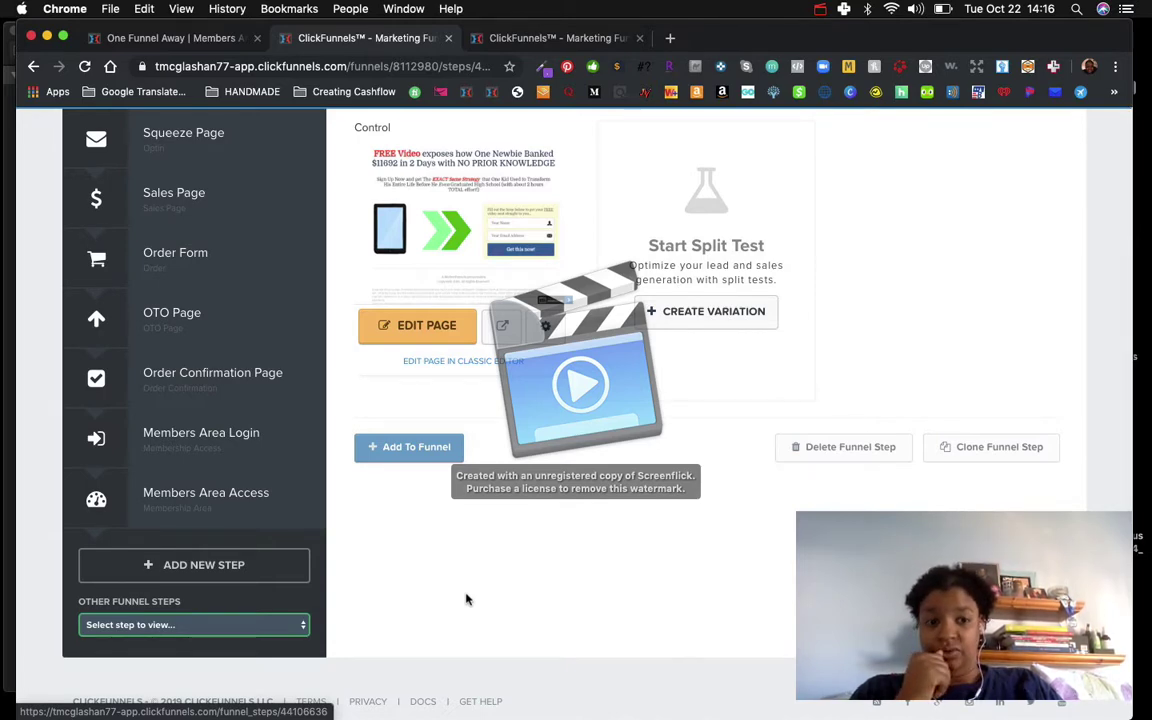
{"action": "scroll", "coordinate": [450, 546], "scroll_direction": "down", "scroll_amount": 1}
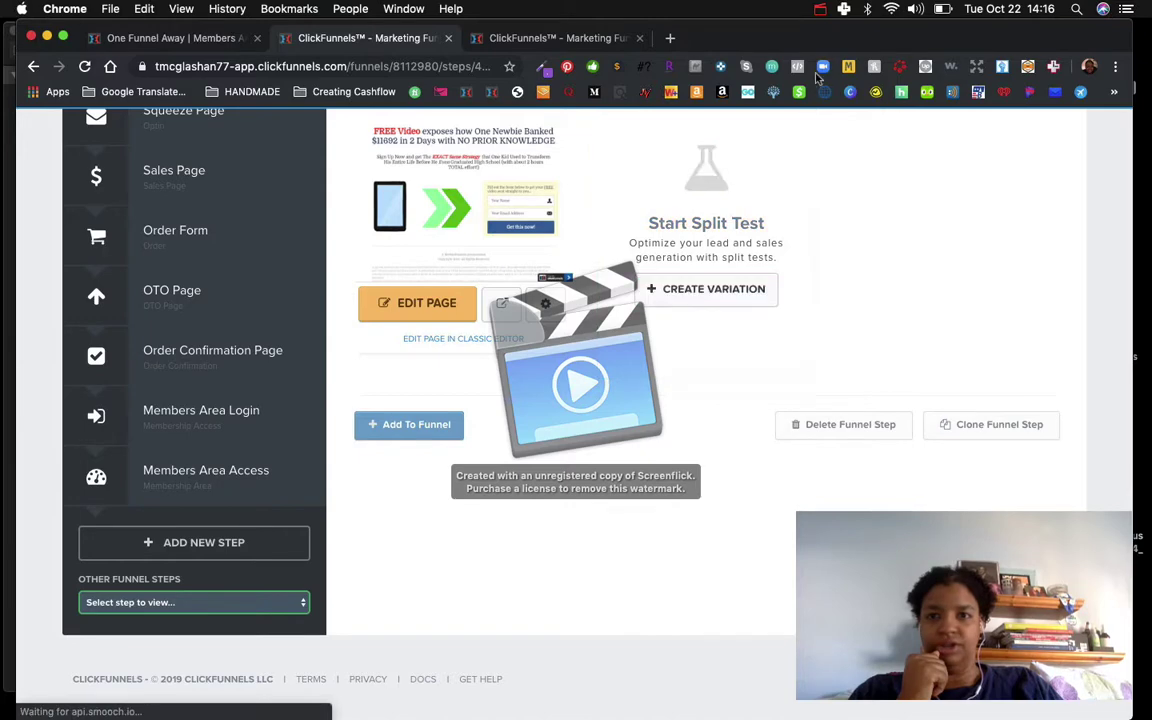
{"action": "left_click", "coordinate": [820, 10]}
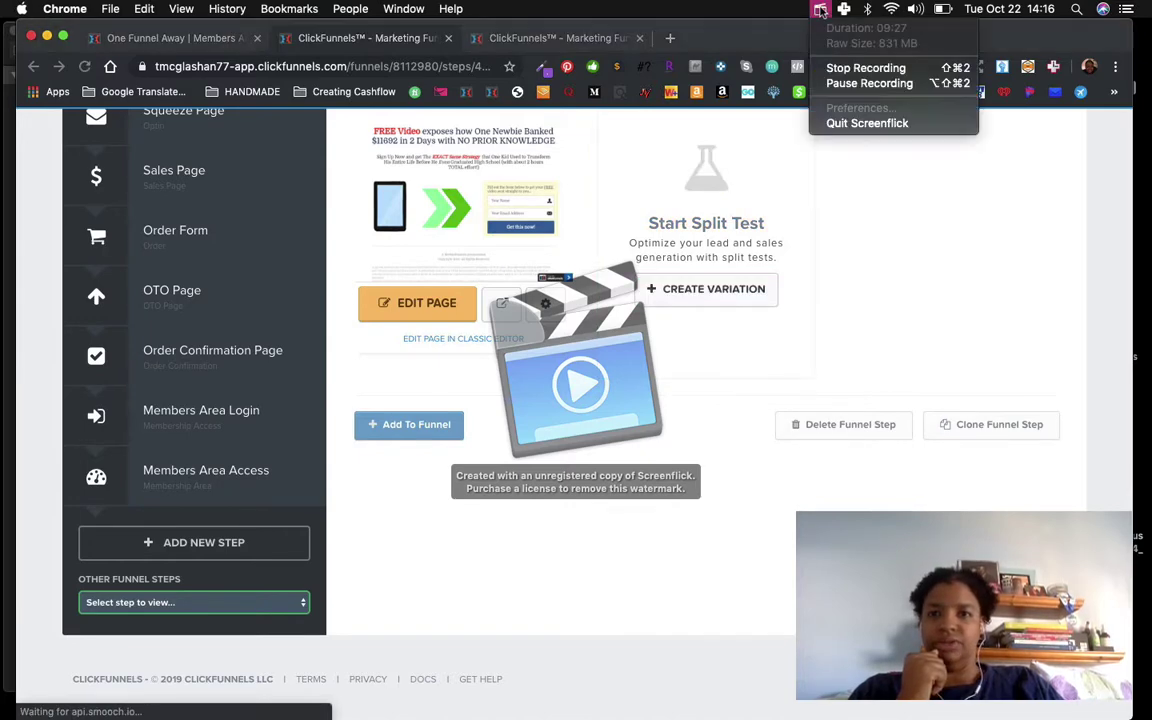
{"action": "left_click", "coordinate": [826, 85]}
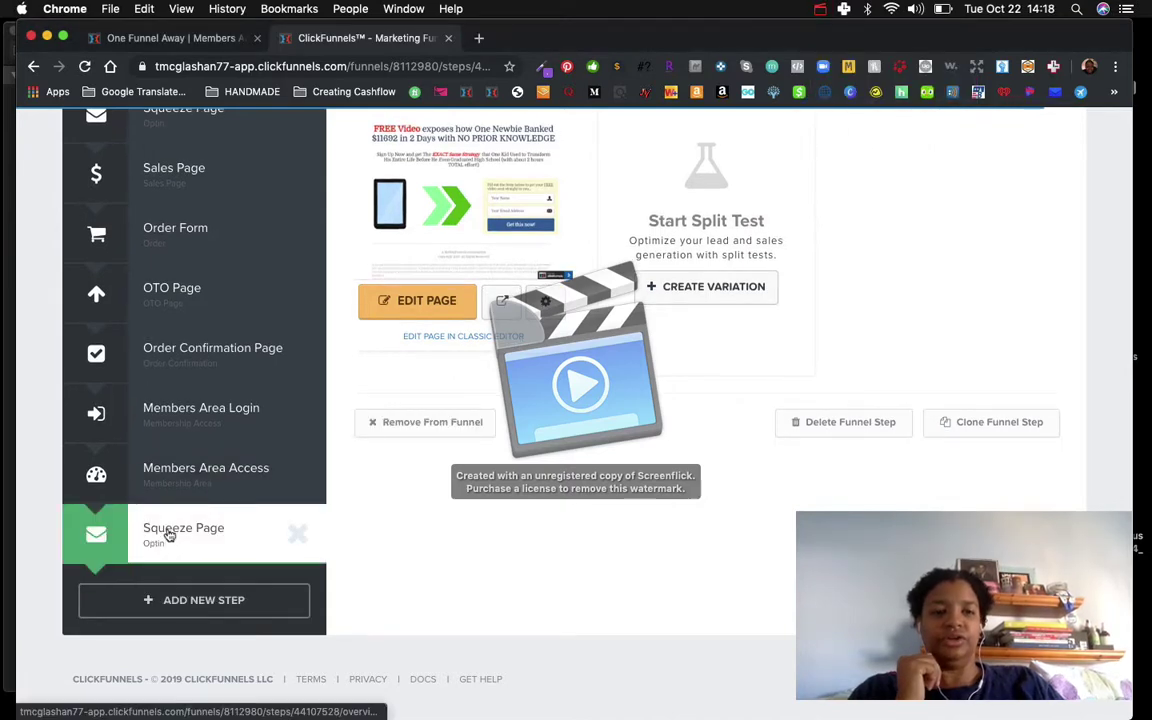
Step: Open the cloned Squeeze Page in the page editor and insert a Headline element below the main "FREE Video" heading
{"action": "left_click", "coordinate": [169, 537]}
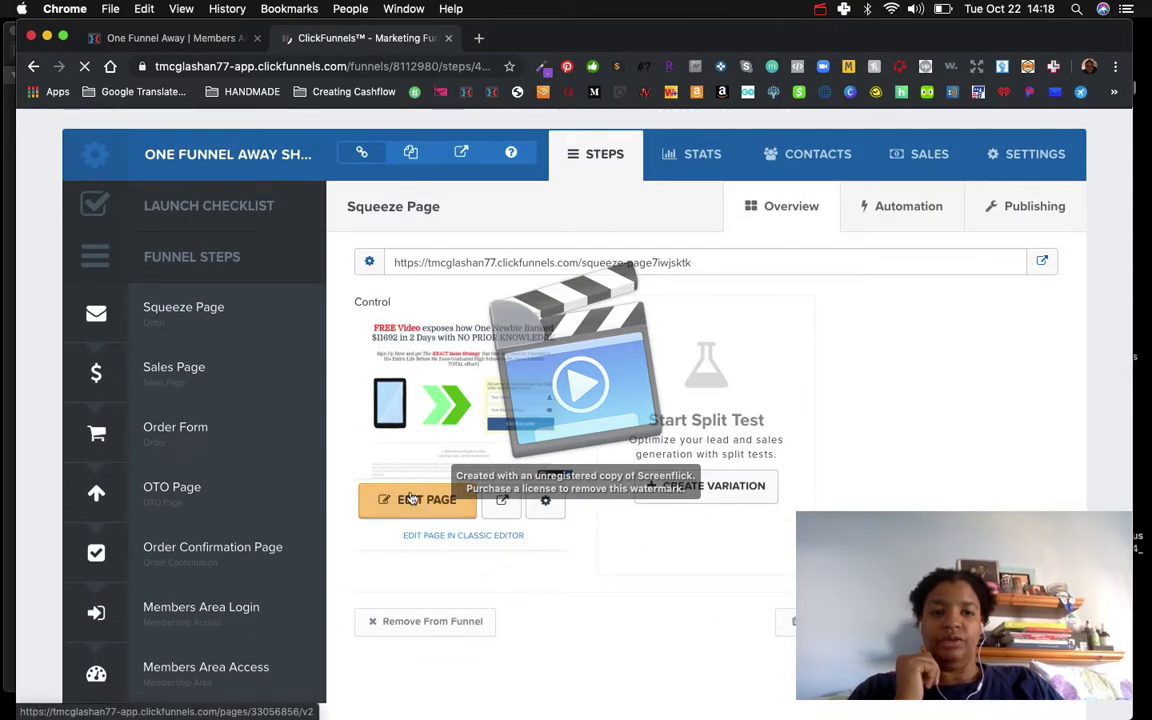
{"action": "left_click", "coordinate": [410, 503]}
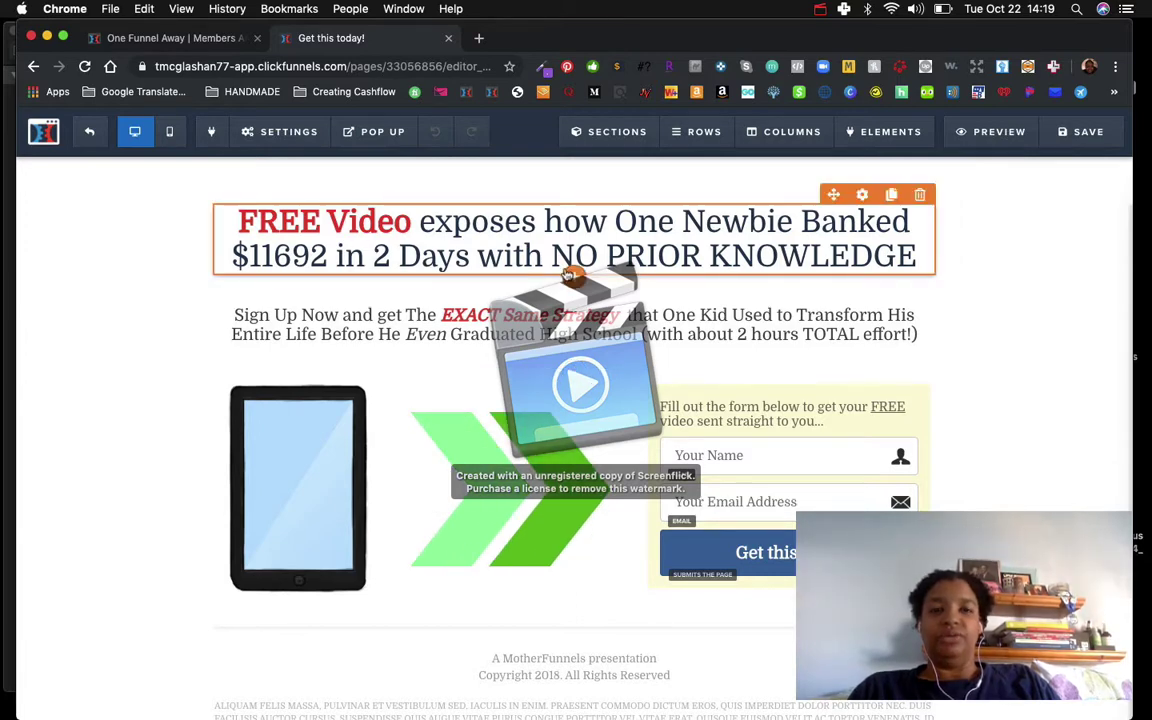
{"action": "left_click", "coordinate": [573, 278]}
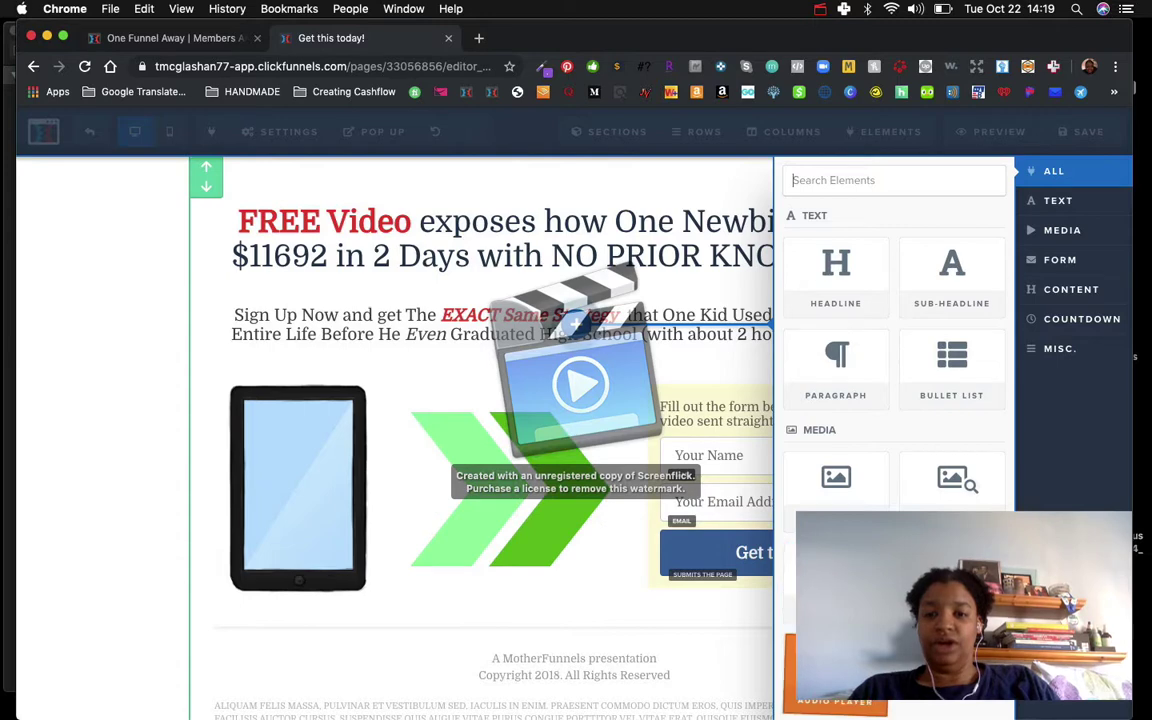
{"action": "left_click", "coordinate": [828, 278]}
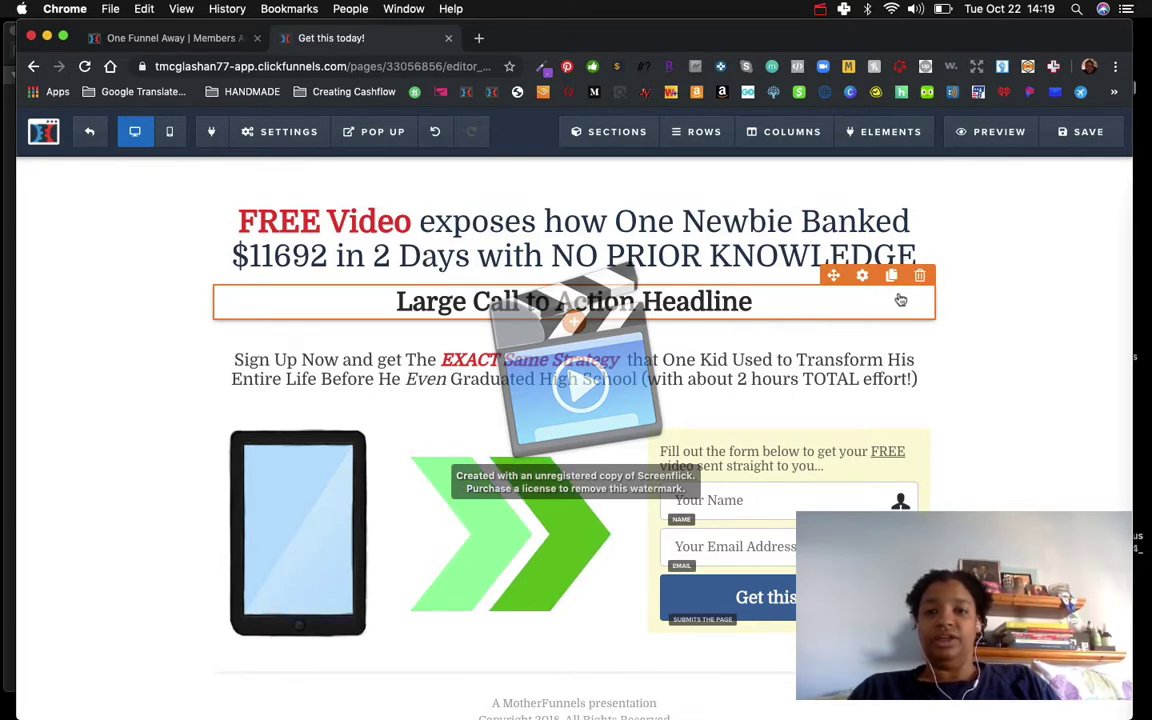
Step: Make the new "Large Call to Action Headline" text italic and underlined, trying left alignment before aligning it right
{"action": "left_click", "coordinate": [483, 298]}
{"action": "triple_click", "coordinate": [483, 298]}
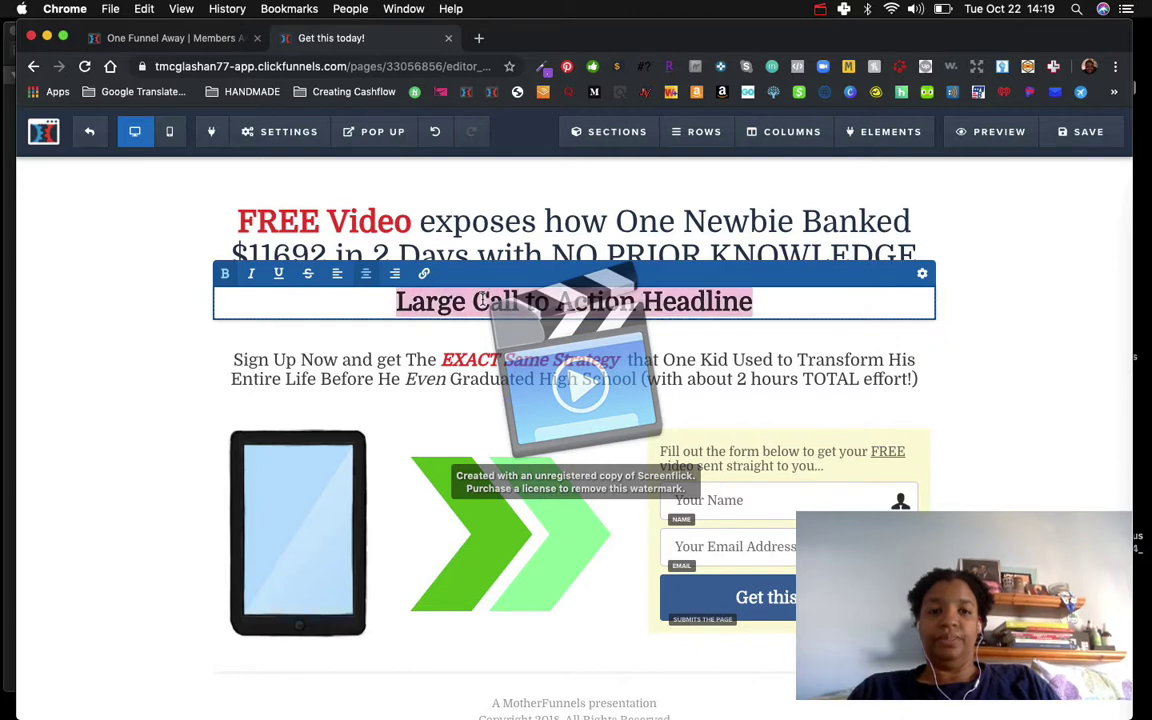
{"action": "left_click", "coordinate": [251, 275]}
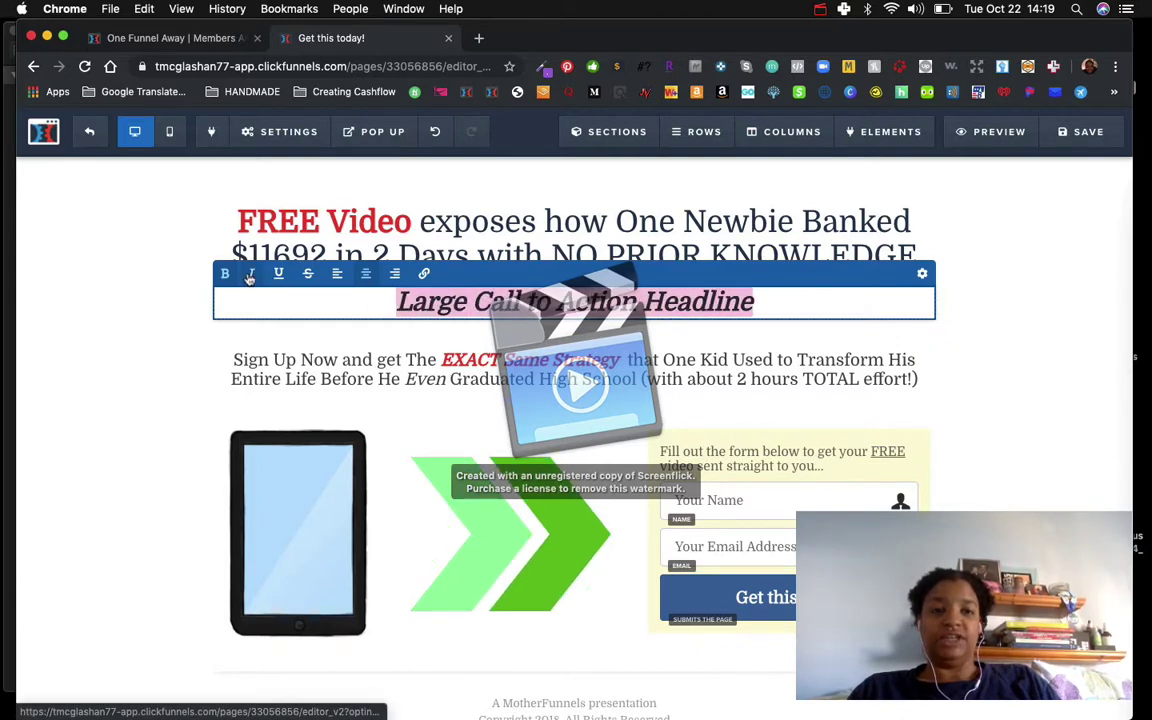
{"action": "left_click", "coordinate": [339, 276]}
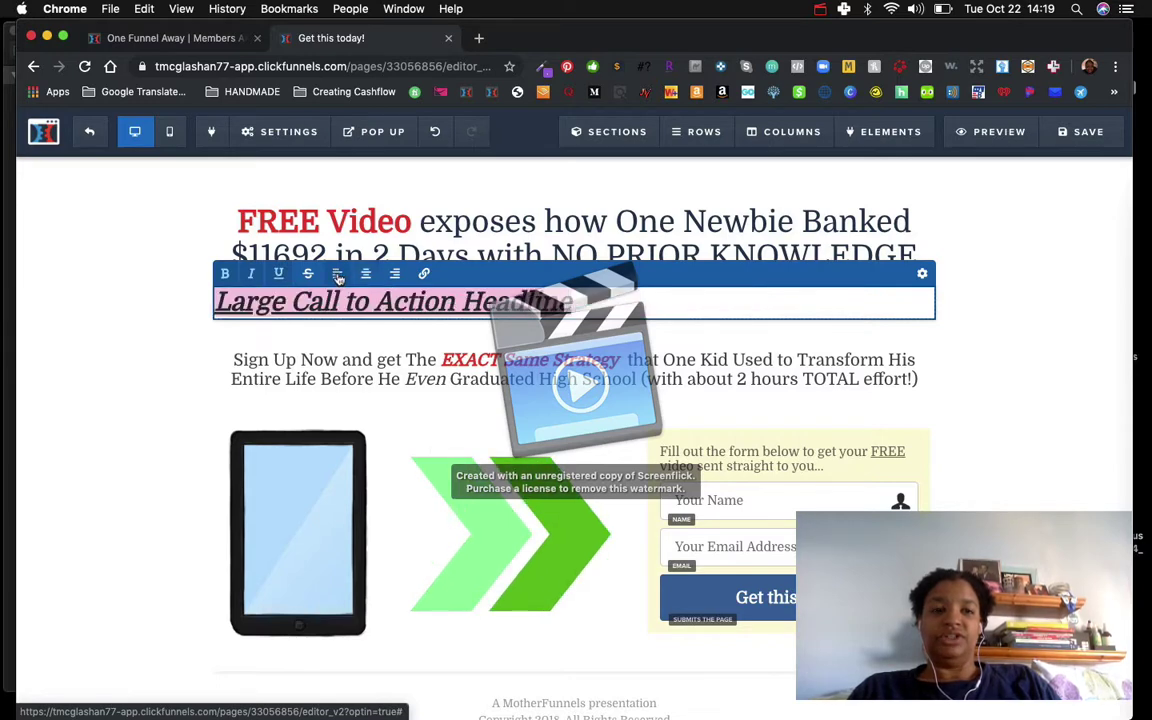
{"action": "left_click", "coordinate": [394, 276]}
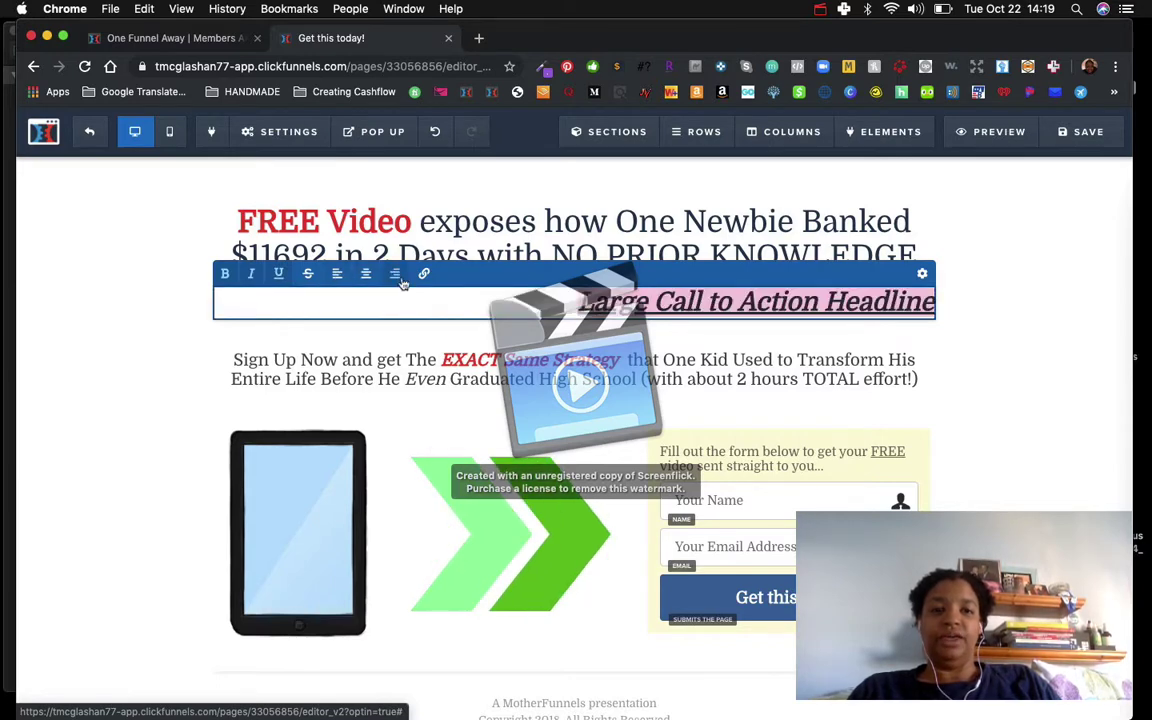
Step: Turn the "Large Call to Action Headline" text into a link with "#" as its address
{"action": "left_click", "coordinate": [425, 275]}
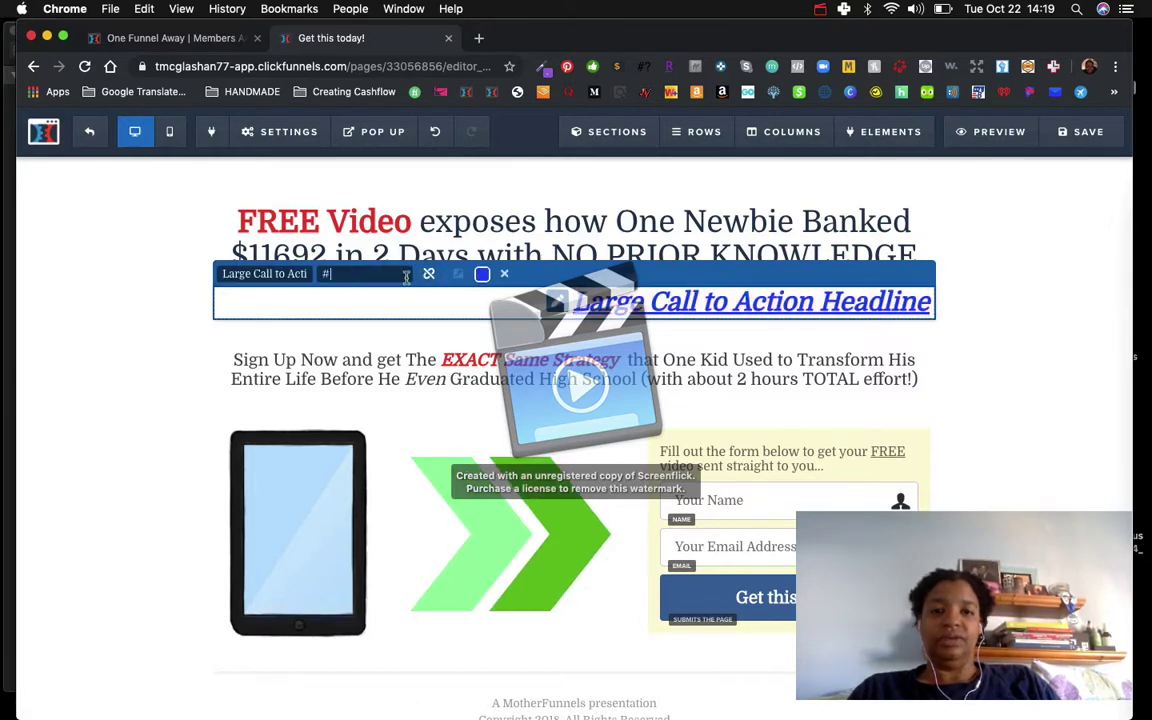
{"action": "left_click", "coordinate": [910, 302]}
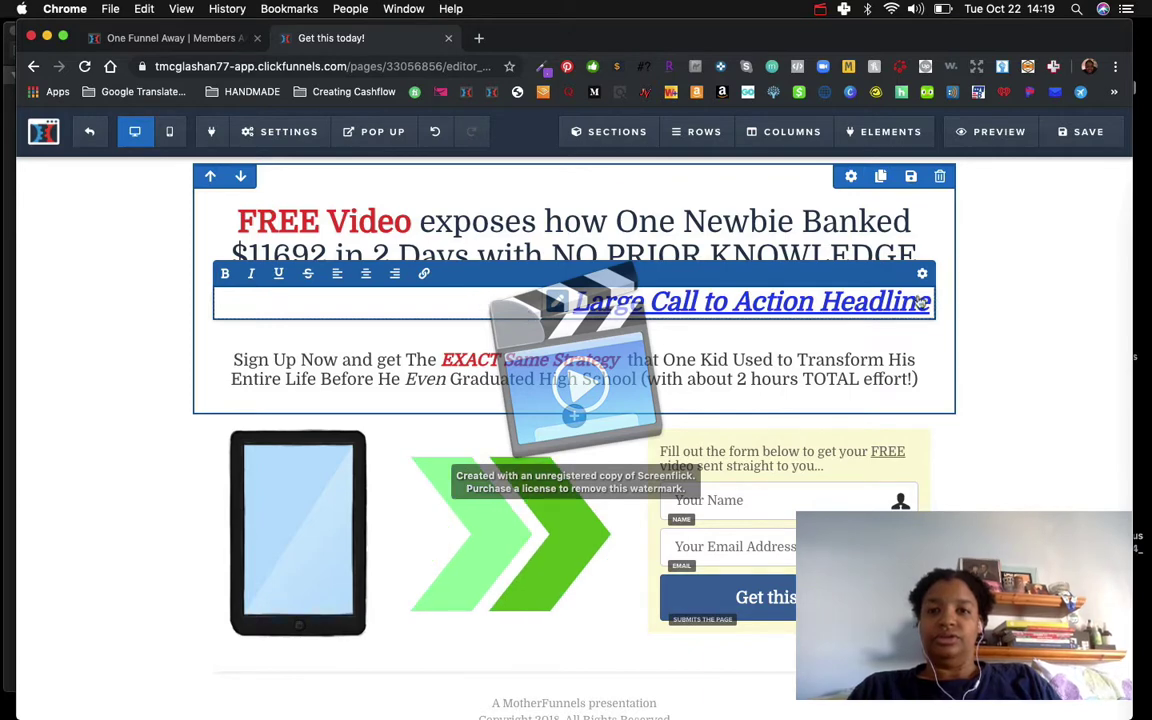
{"action": "left_click", "coordinate": [76, 305]}
{"action": "left_click", "coordinate": [128, 347]}
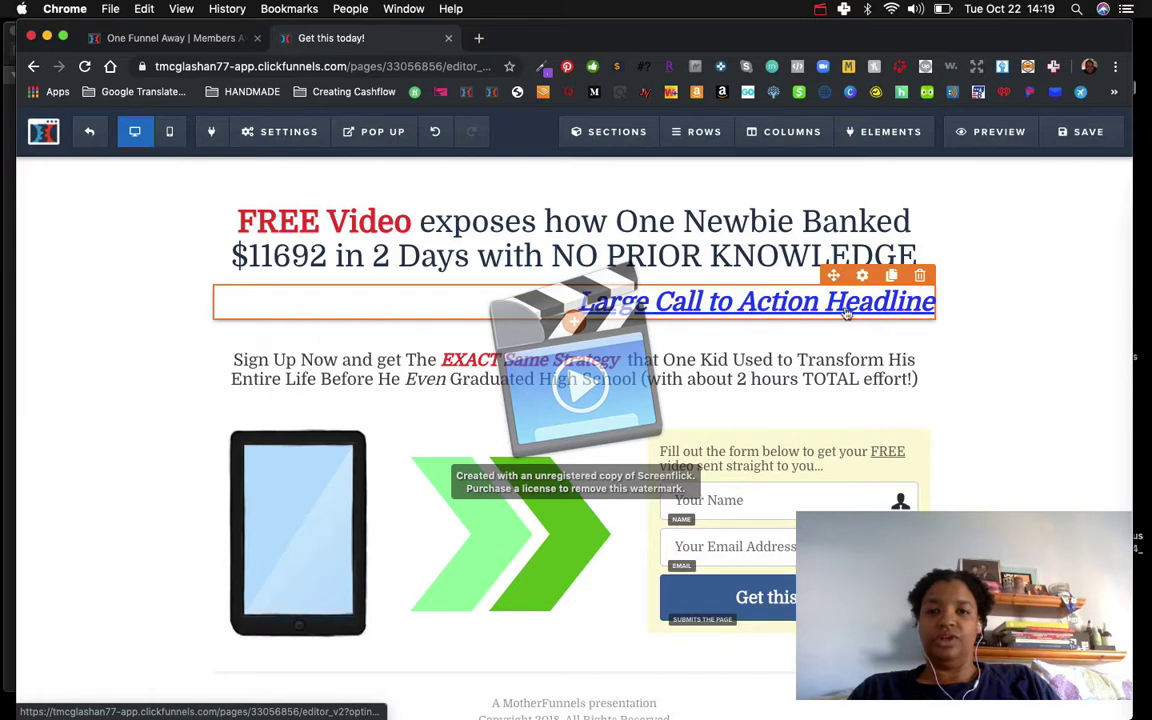
Step: Delete the "Large Call to Action Headline" element from the page
{"action": "left_click", "coordinate": [922, 277]}
{"action": "left_click", "coordinate": [711, 157]}
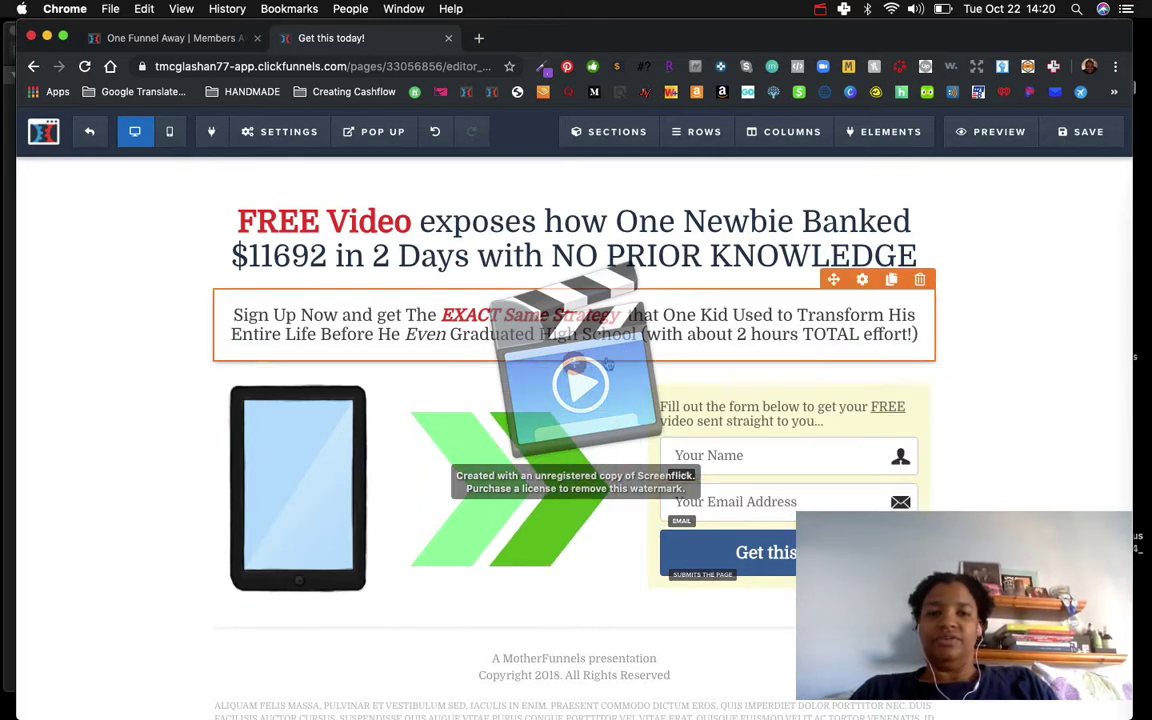
Step: Add a Right Sidebar row below the sub-headline, with an image in its wide column and a bullet list in its sidebar
{"action": "left_click", "coordinate": [577, 375]}
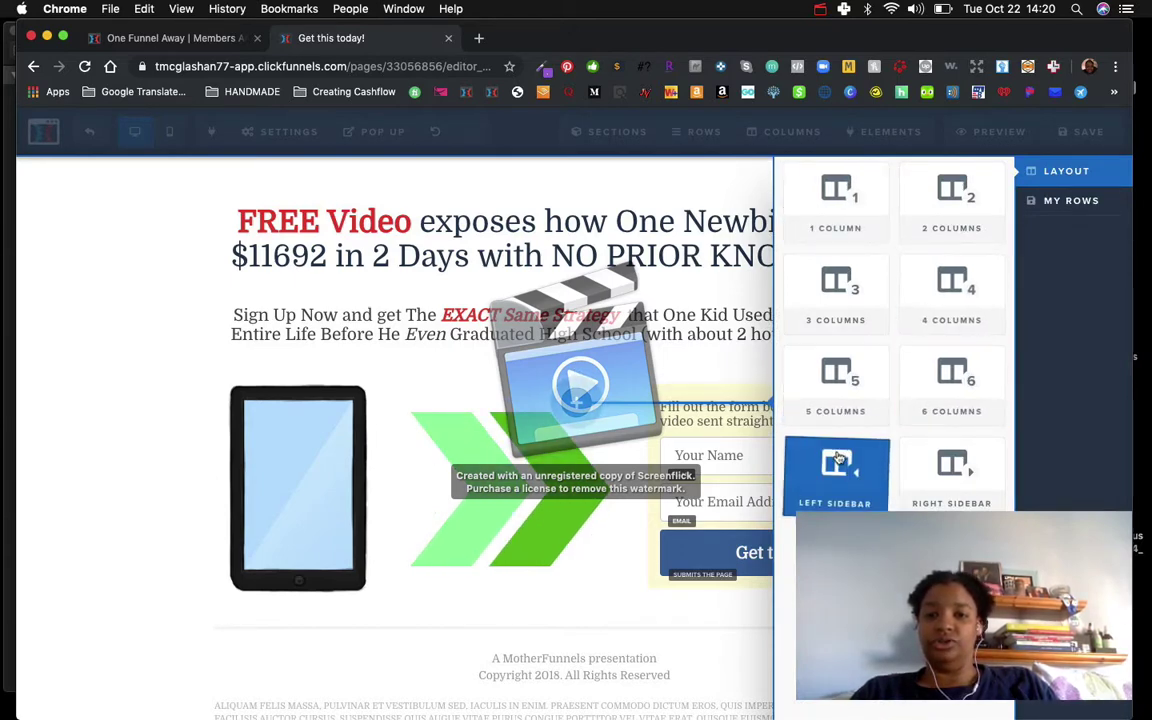
{"action": "left_click", "coordinate": [952, 470]}
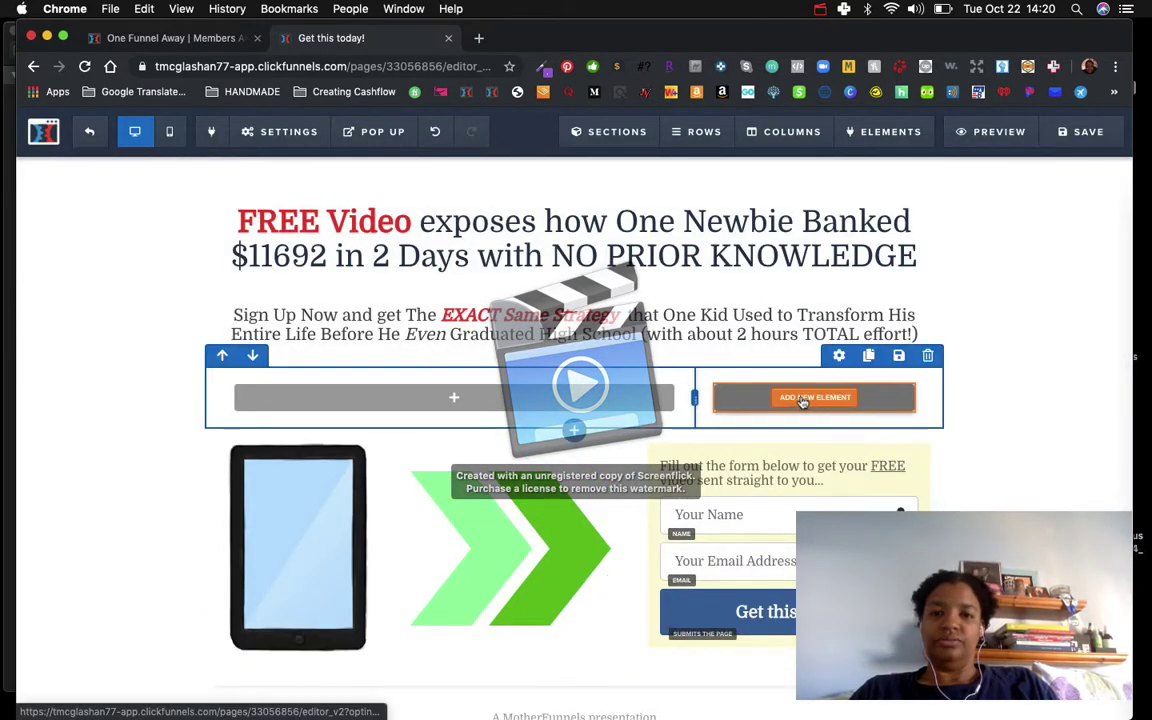
{"action": "left_click", "coordinate": [442, 398]}
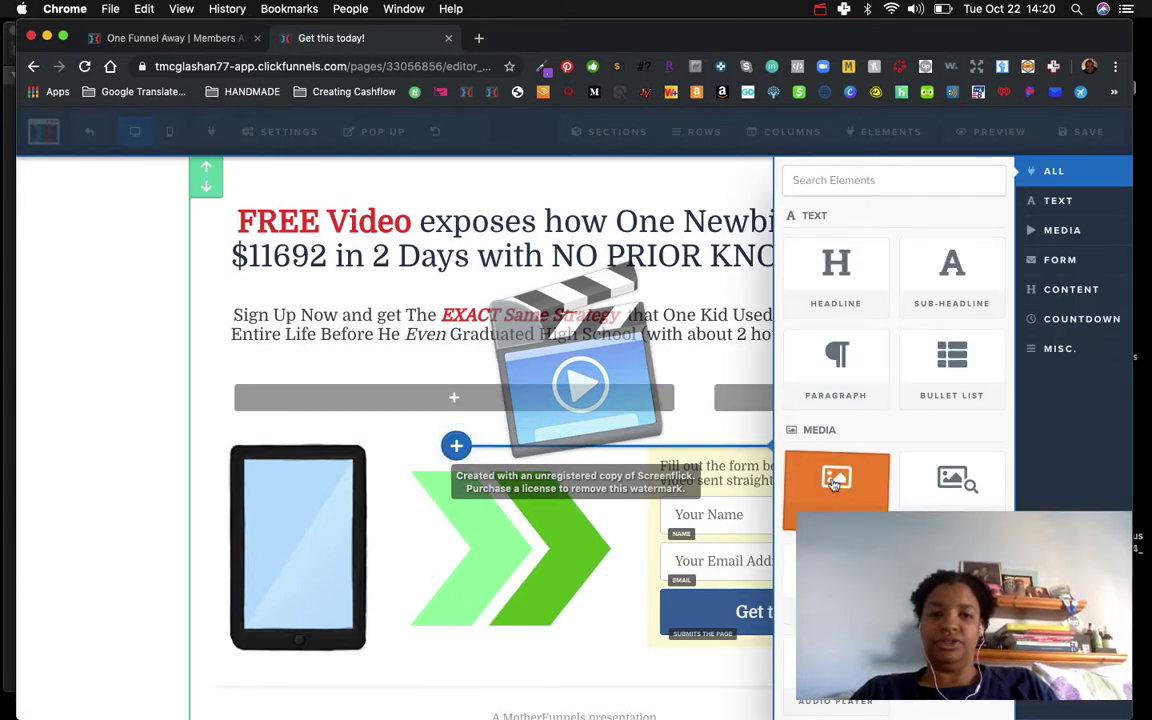
{"action": "left_click", "coordinate": [836, 482]}
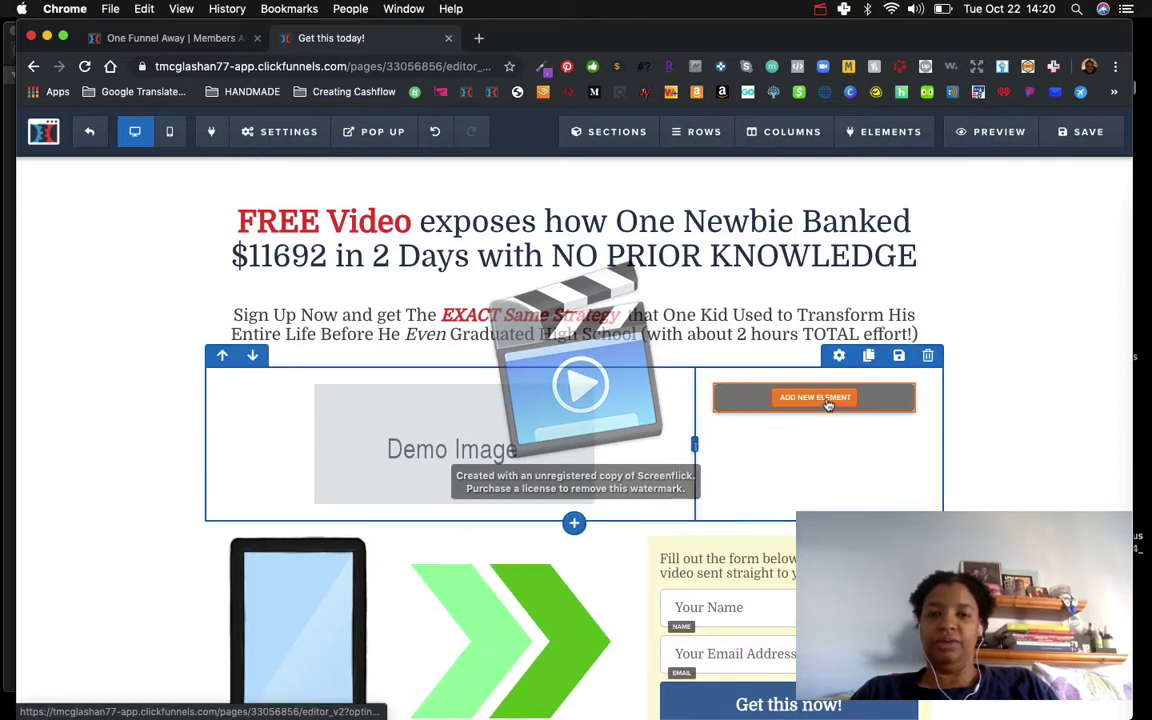
{"action": "left_click", "coordinate": [827, 402]}
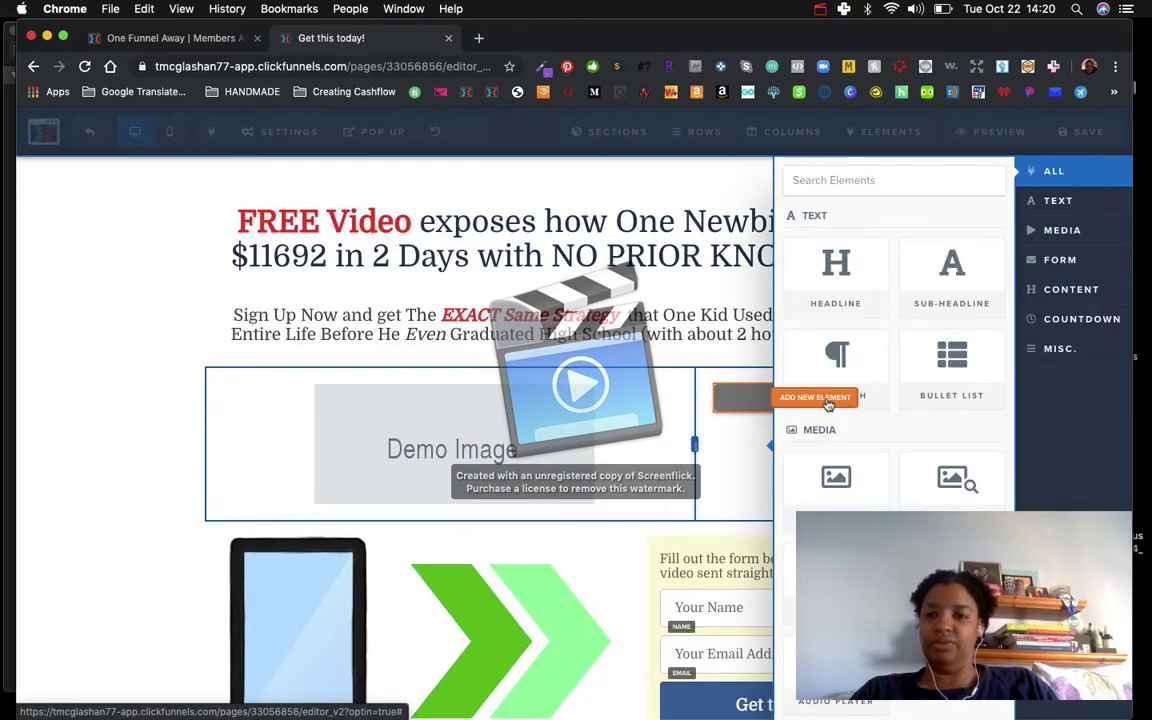
{"action": "left_click", "coordinate": [952, 365]}
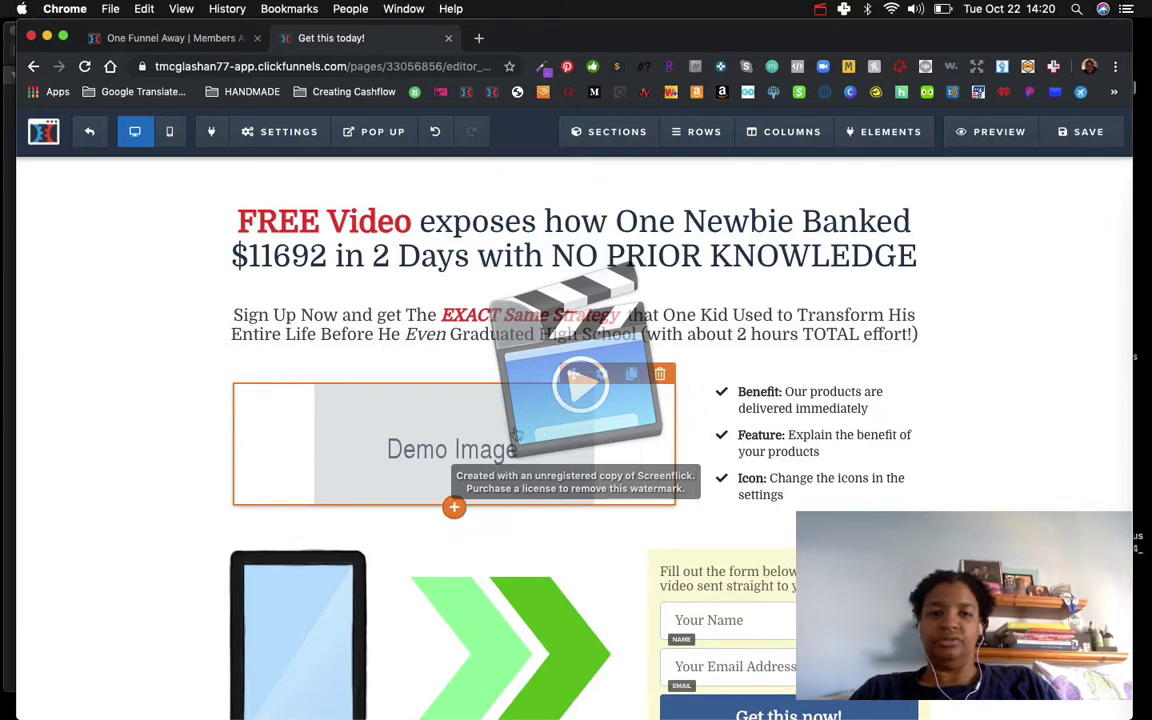
Step: Move the demo image directly below the main "FREE Video" heading and insert a thumbnail image element in the emptied column
{"action": "left_click_drag", "start_coordinate": [576, 374], "coordinate": [505, 357]}
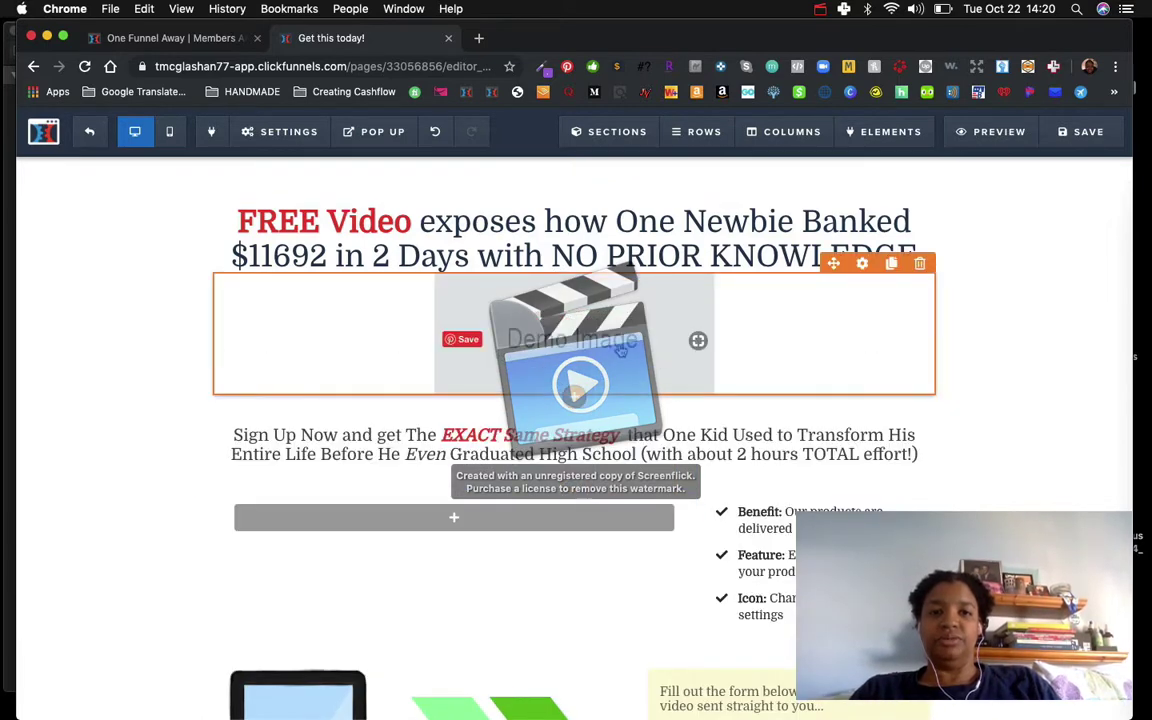
{"action": "left_click", "coordinate": [455, 517]}
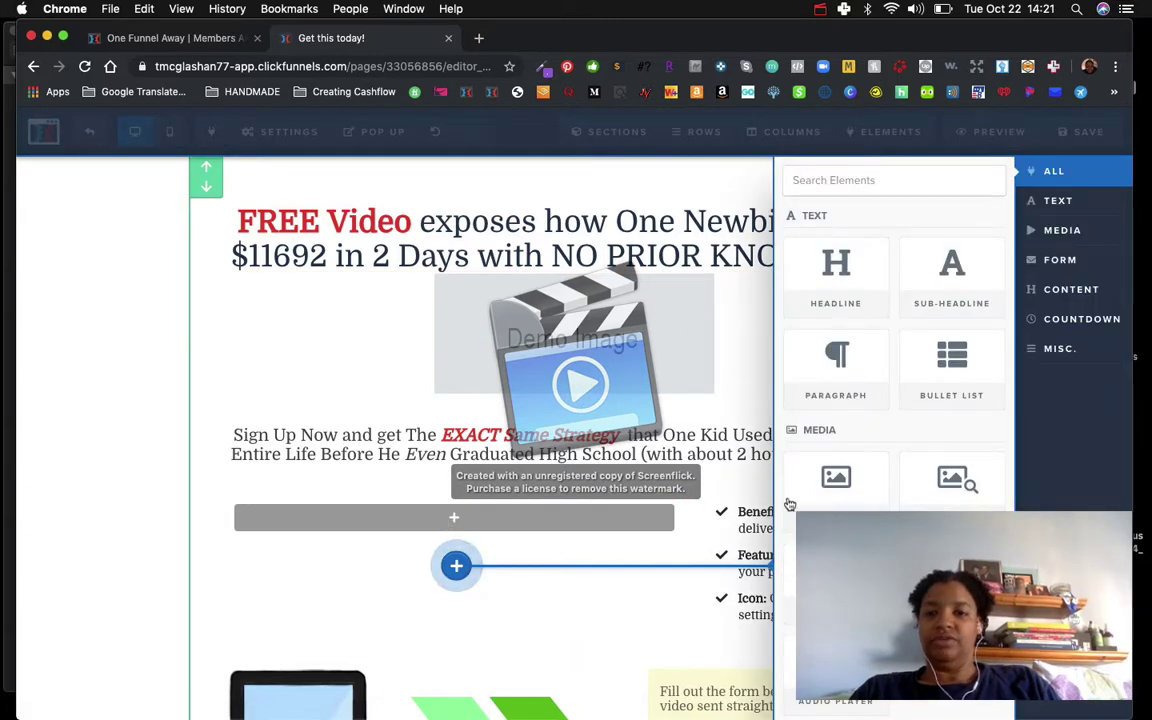
{"action": "left_click", "coordinate": [950, 482]}
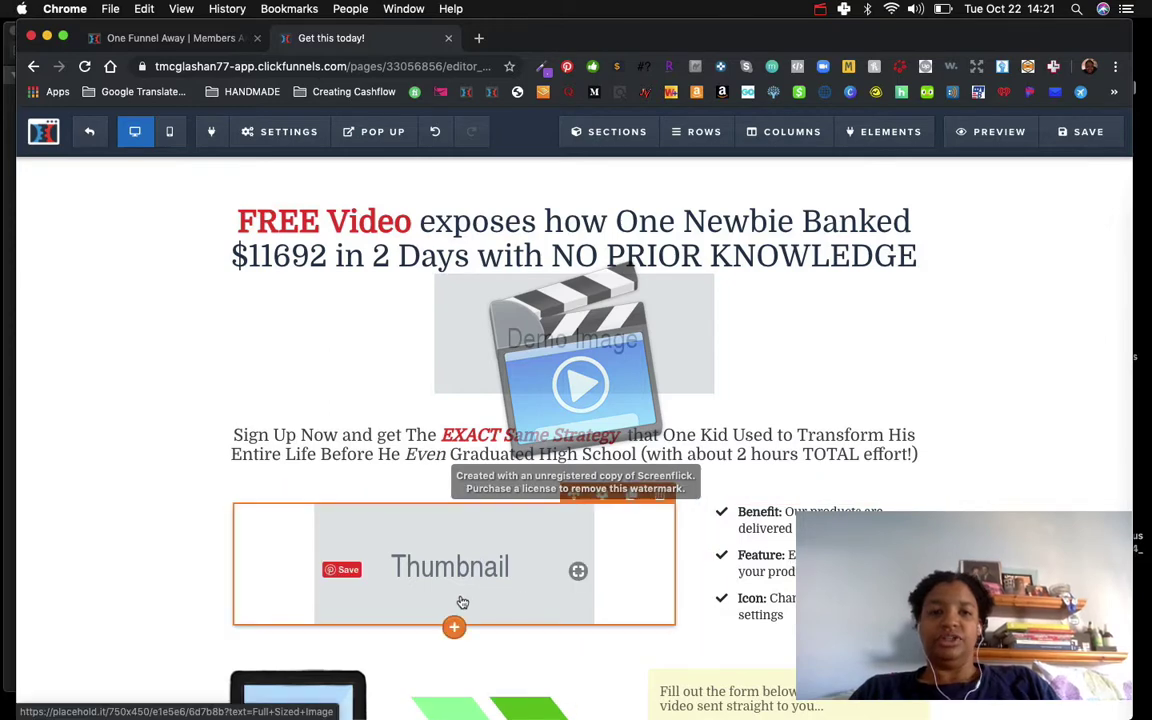
Step: Examine how the page's rows and sections are laid out, from the main heading to the footer
{"action": "scroll", "coordinate": [400, 357], "scroll_direction": "down", "scroll_amount": 3}
{"action": "scroll", "coordinate": [400, 357], "scroll_direction": "down", "scroll_amount": 5}
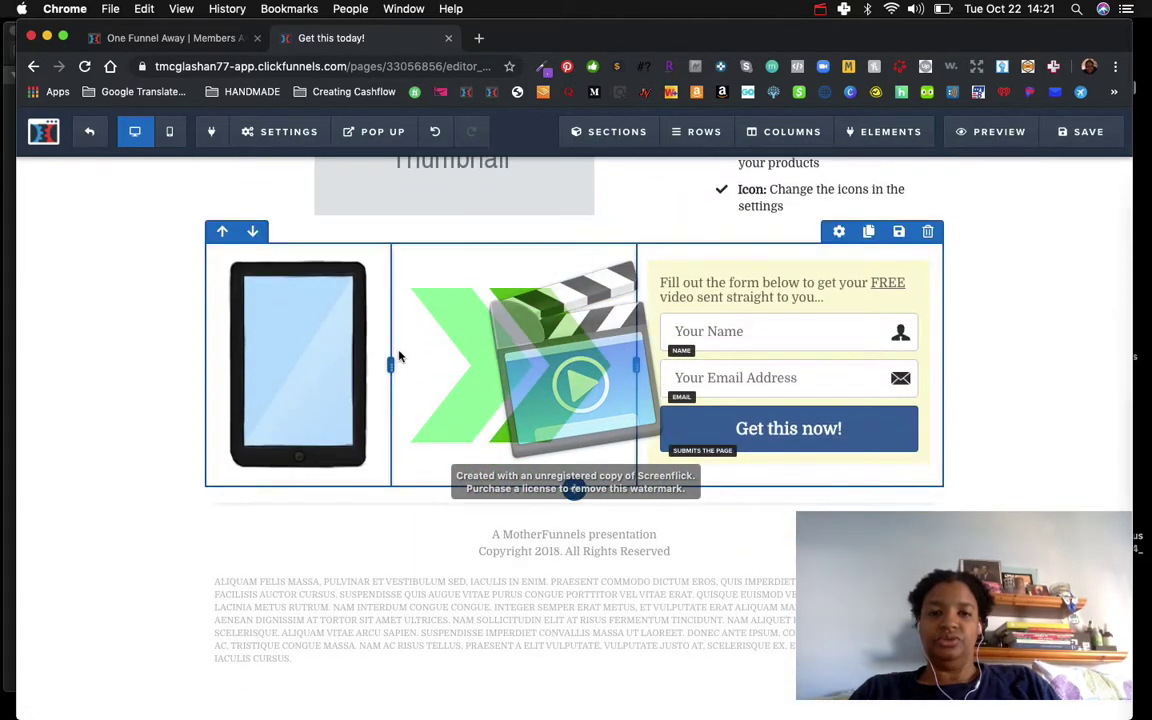
{"action": "scroll", "coordinate": [512, 577], "scroll_direction": "up", "scroll_amount": 1}
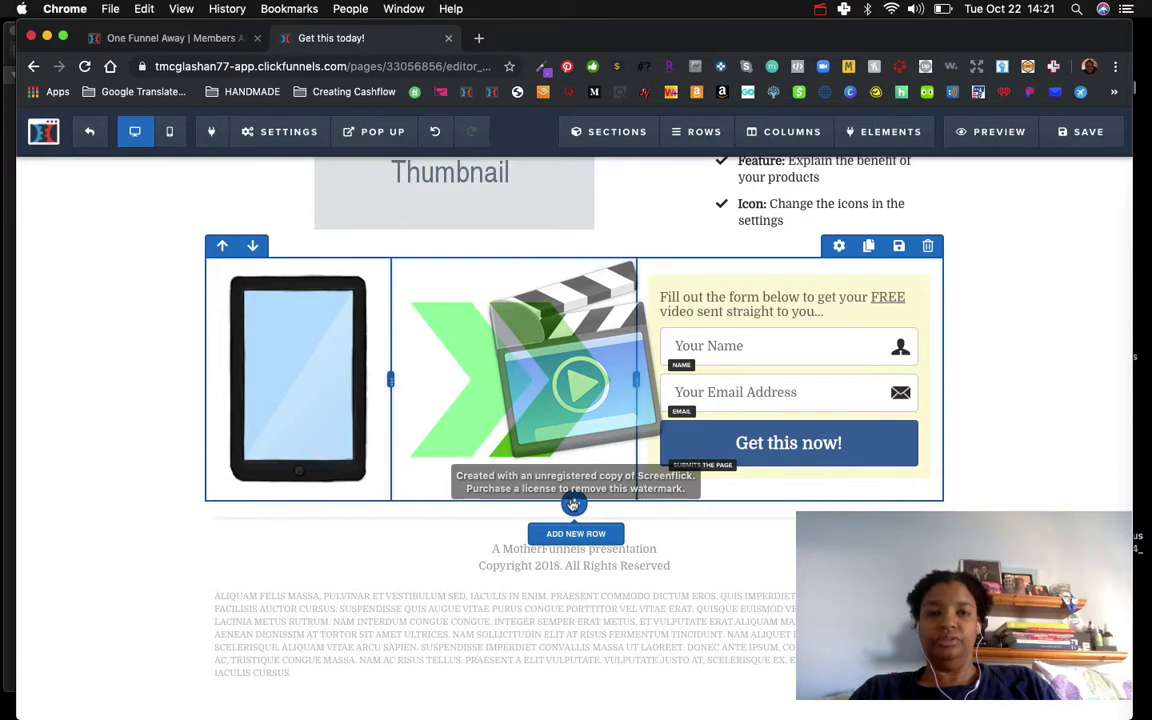
{"action": "scroll", "coordinate": [570, 504], "scroll_direction": "up", "scroll_amount": 3}
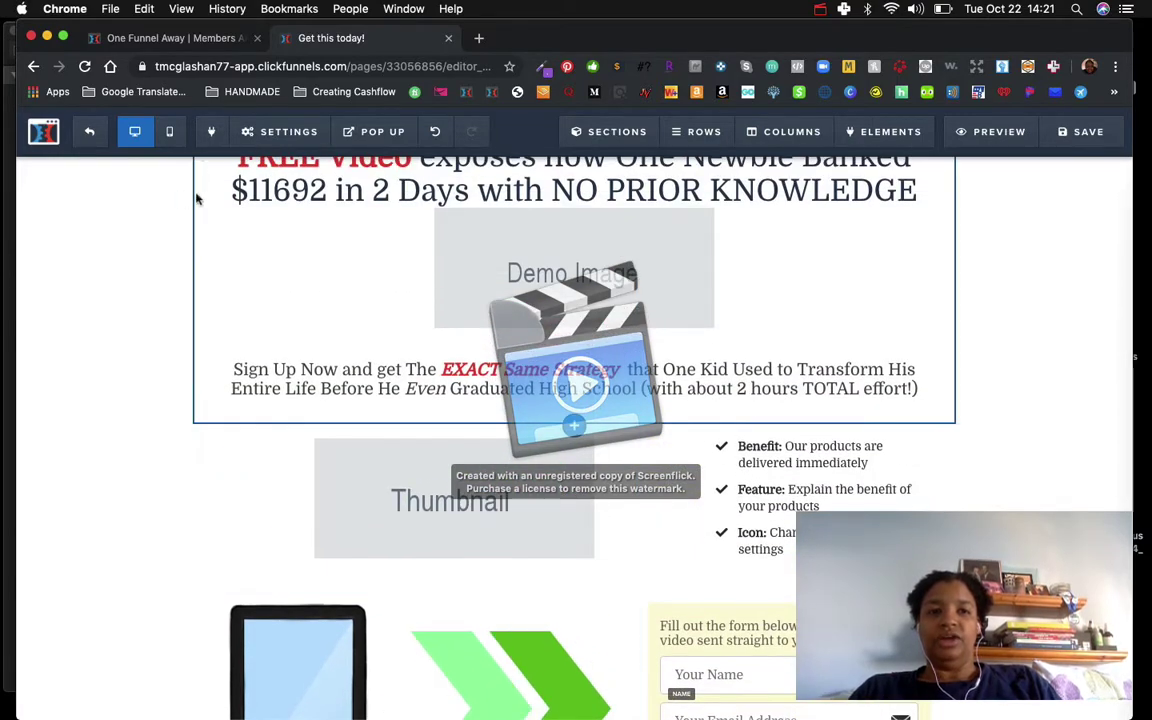
{"action": "scroll", "coordinate": [182, 205], "scroll_direction": "up", "scroll_amount": 2}
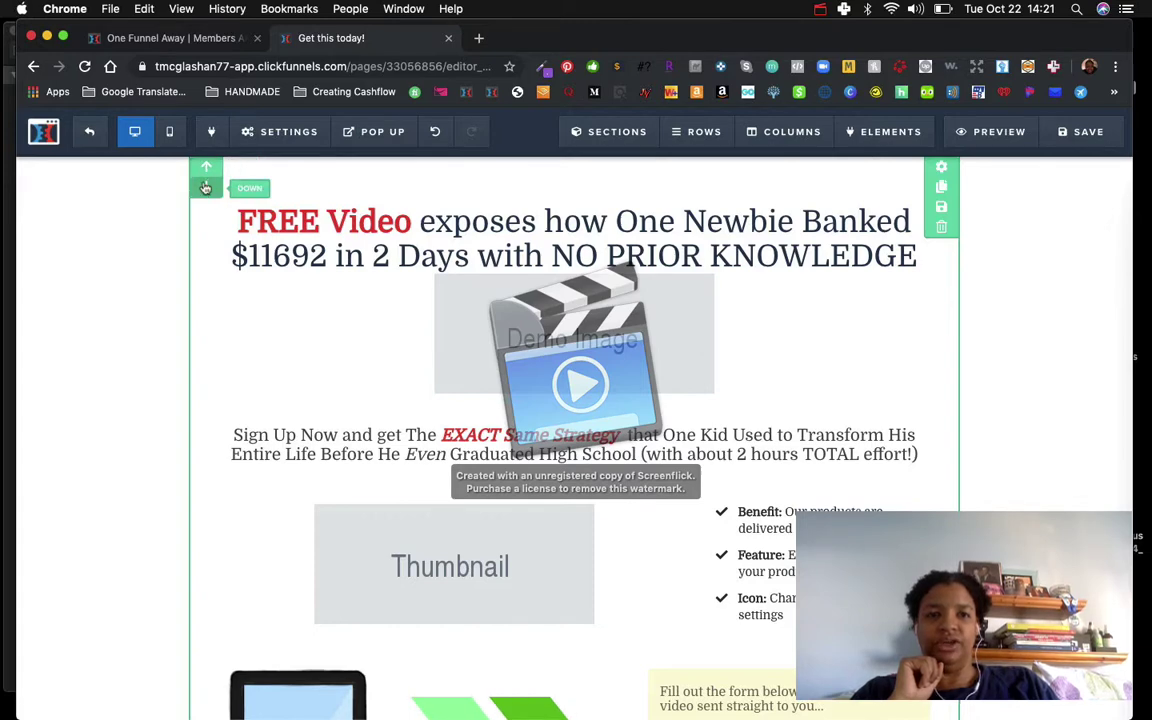
{"action": "scroll", "coordinate": [252, 283], "scroll_direction": "down", "scroll_amount": 5}
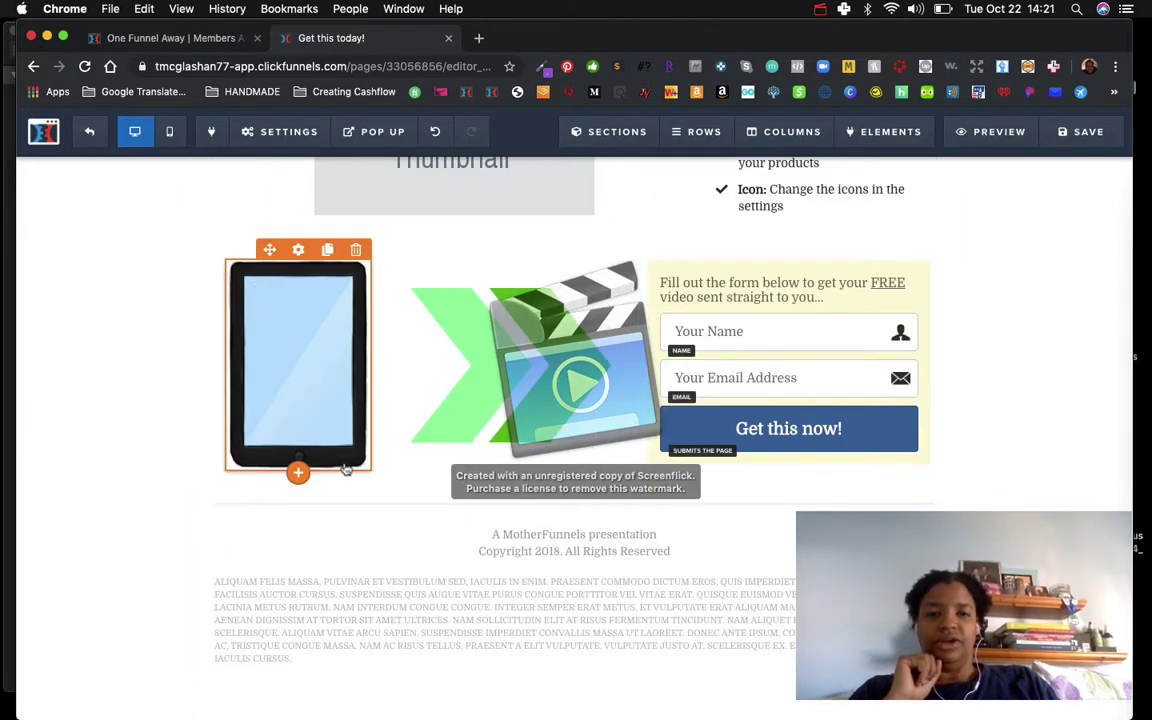
{"action": "scroll", "coordinate": [545, 506], "scroll_direction": "up", "scroll_amount": 5}
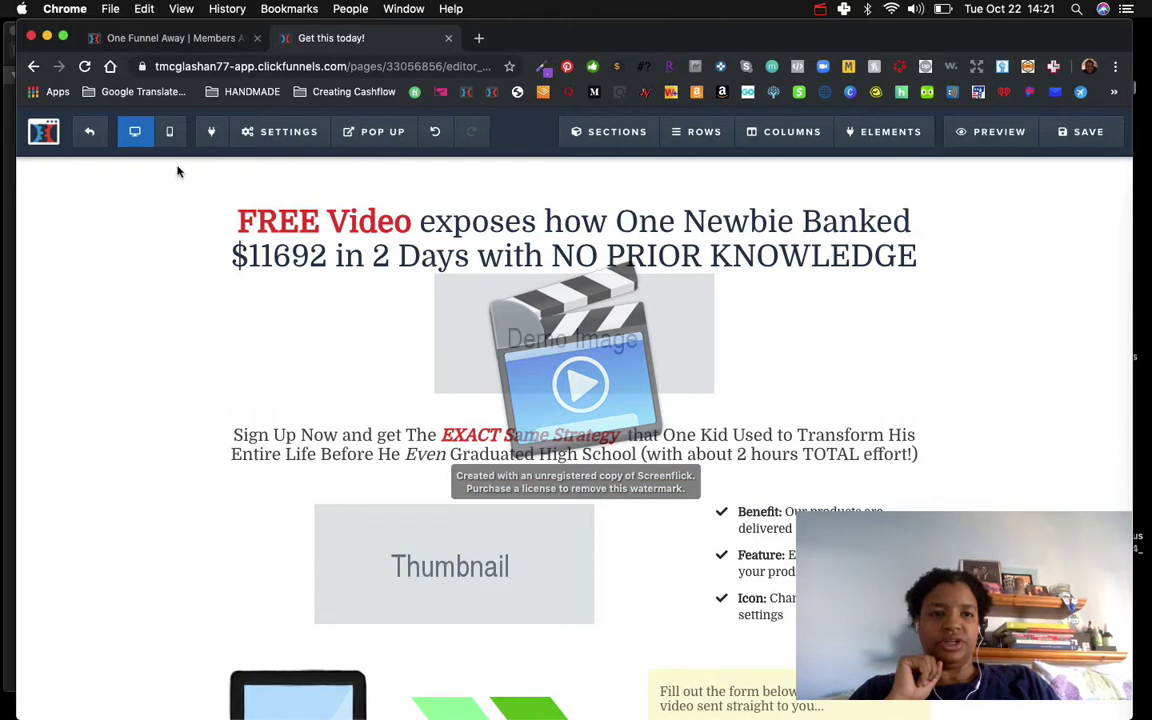
Step: Set the width of the page's main body section to Full Page
{"action": "mouse_move", "coordinate": [822, 160]}
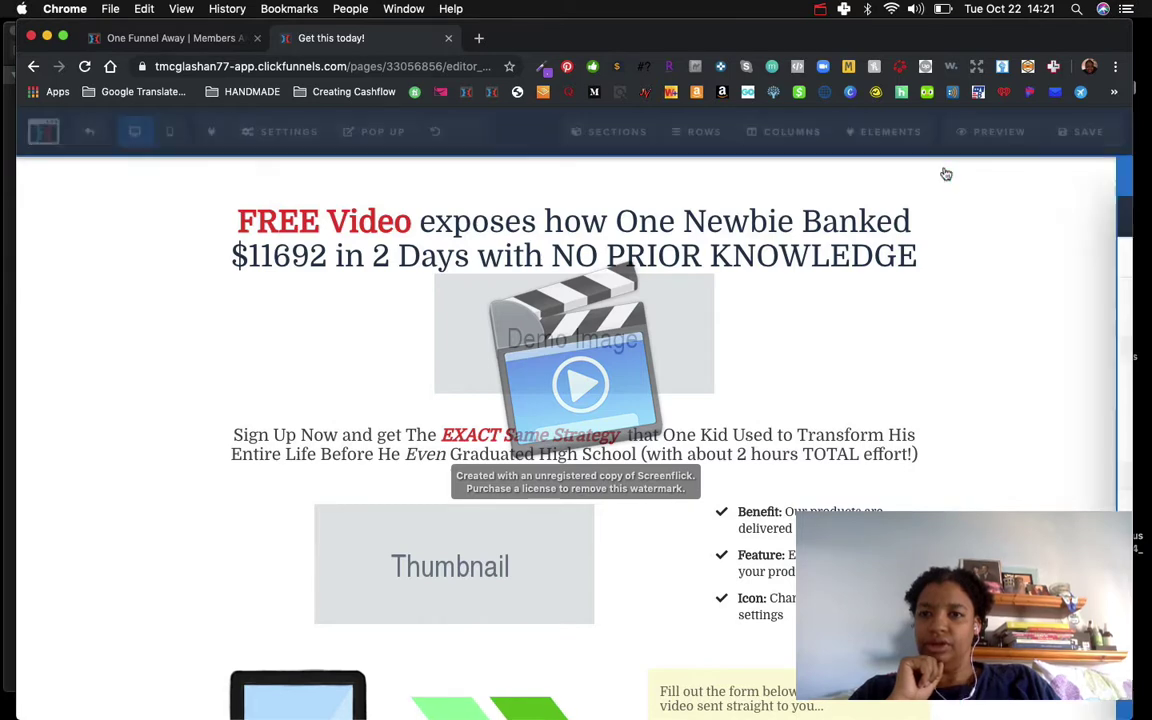
{"action": "left_click", "coordinate": [946, 174]}
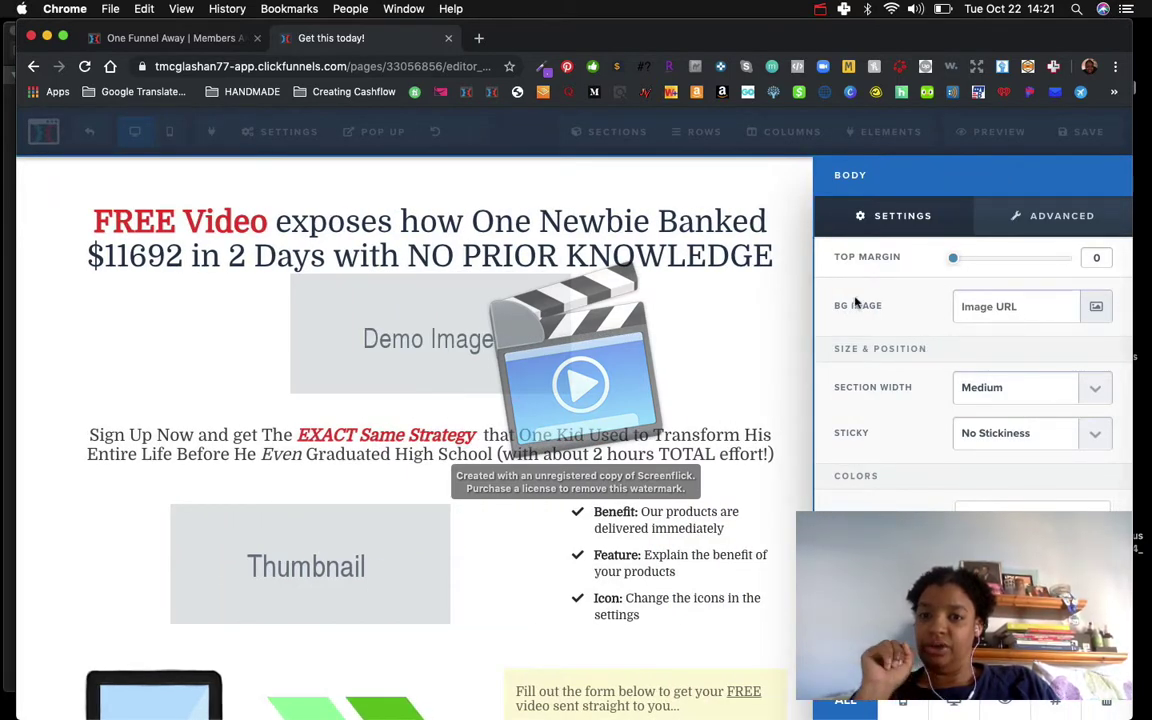
{"action": "mouse_move", "coordinate": [957, 261]}
{"action": "left_mouse_down"}
{"action": "mouse_move", "coordinate": [1028, 260]}
{"action": "mouse_move", "coordinate": [956, 265]}
{"action": "left_mouse_up"}
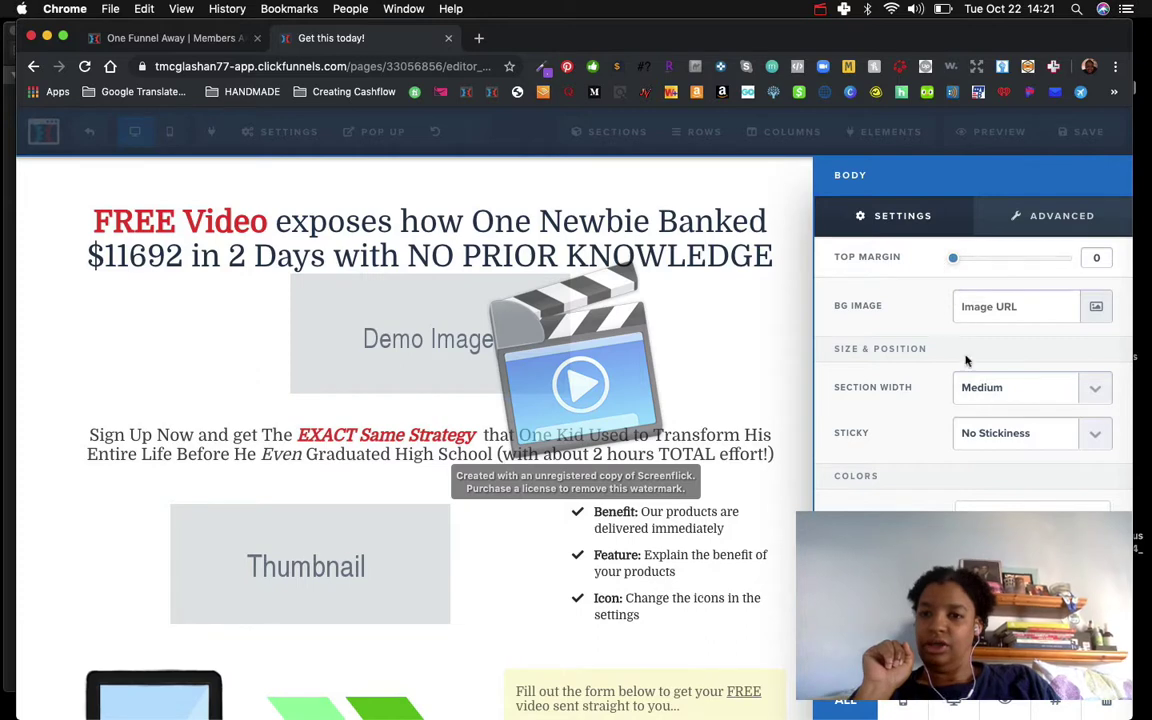
{"action": "left_click", "coordinate": [1094, 391]}
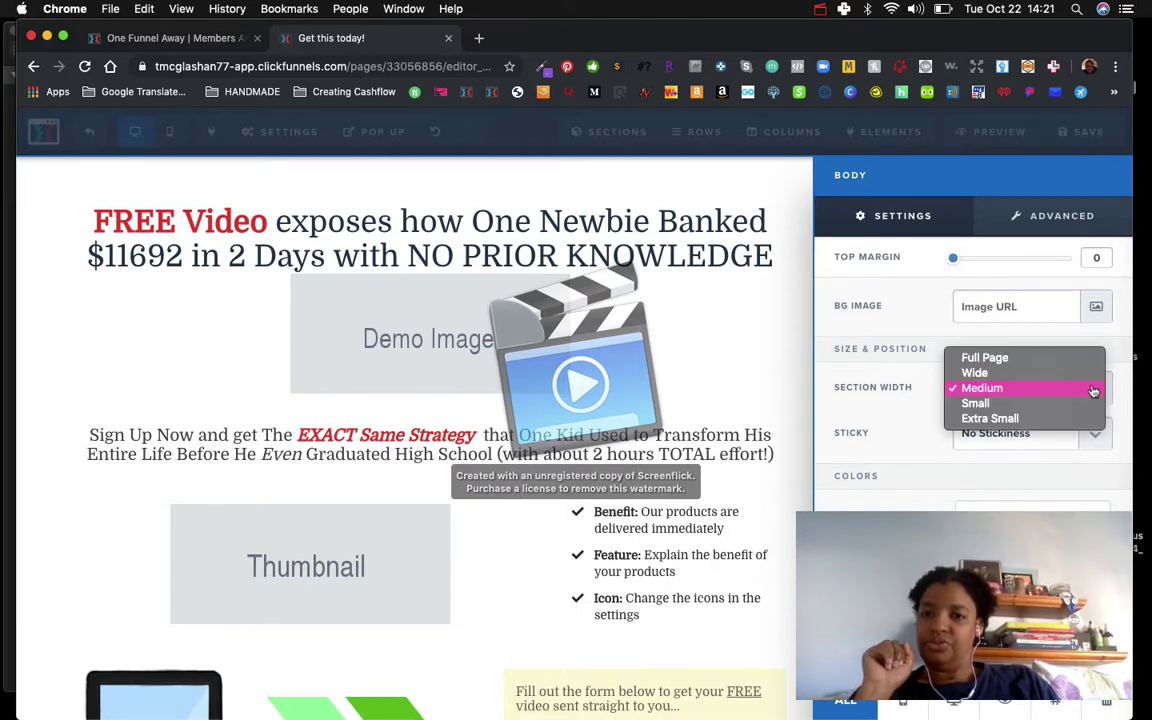
{"action": "left_click", "coordinate": [1058, 358]}
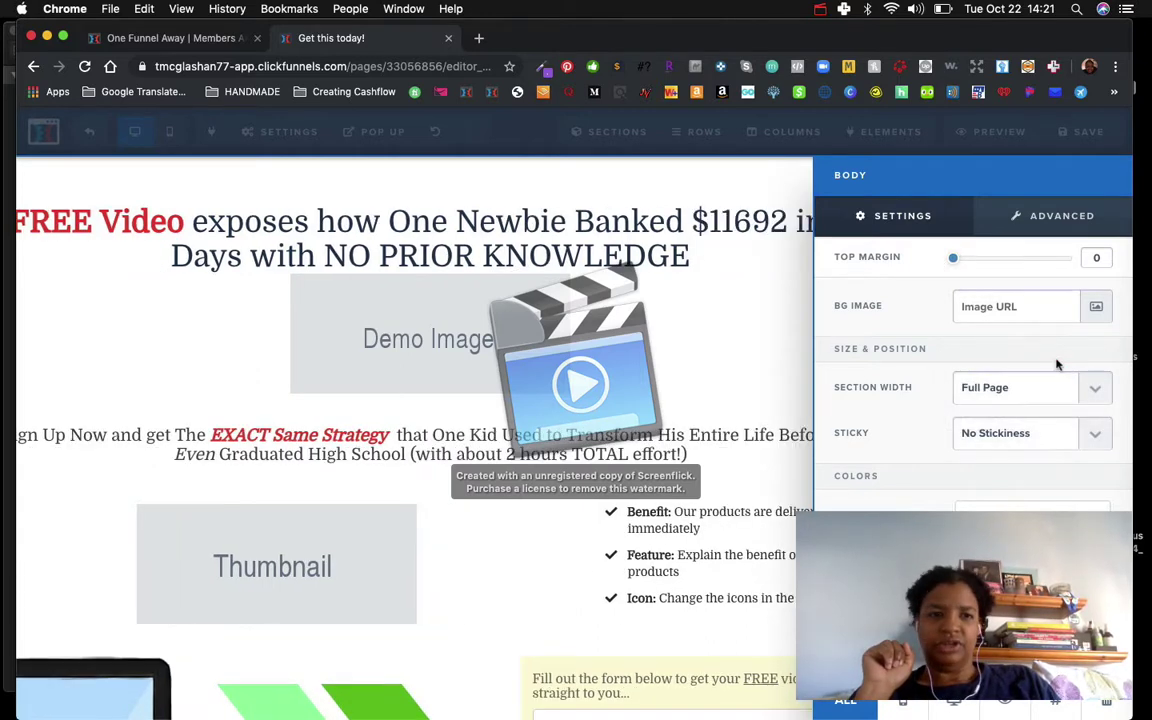
{"action": "left_click", "coordinate": [779, 289]}
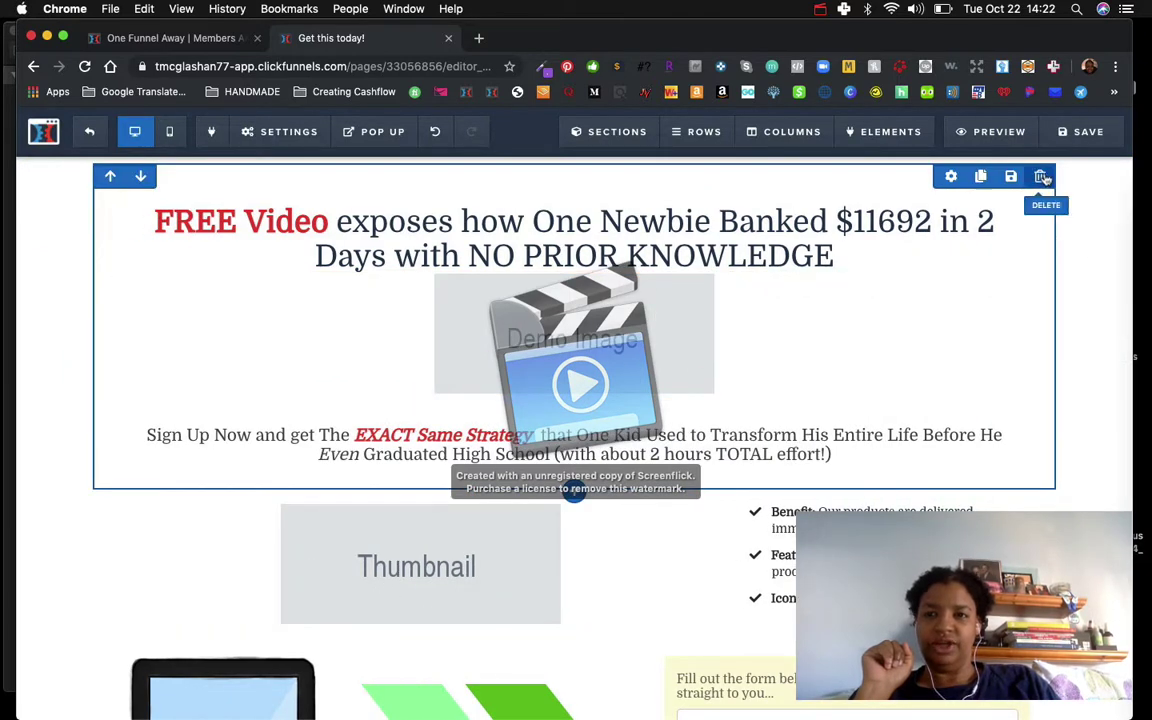
Step: Set the opt-in form's "Your Name" field to the First Name input type with "First Name" as placeholder text
{"action": "scroll", "coordinate": [828, 478], "scroll_direction": "down", "scroll_amount": 5}
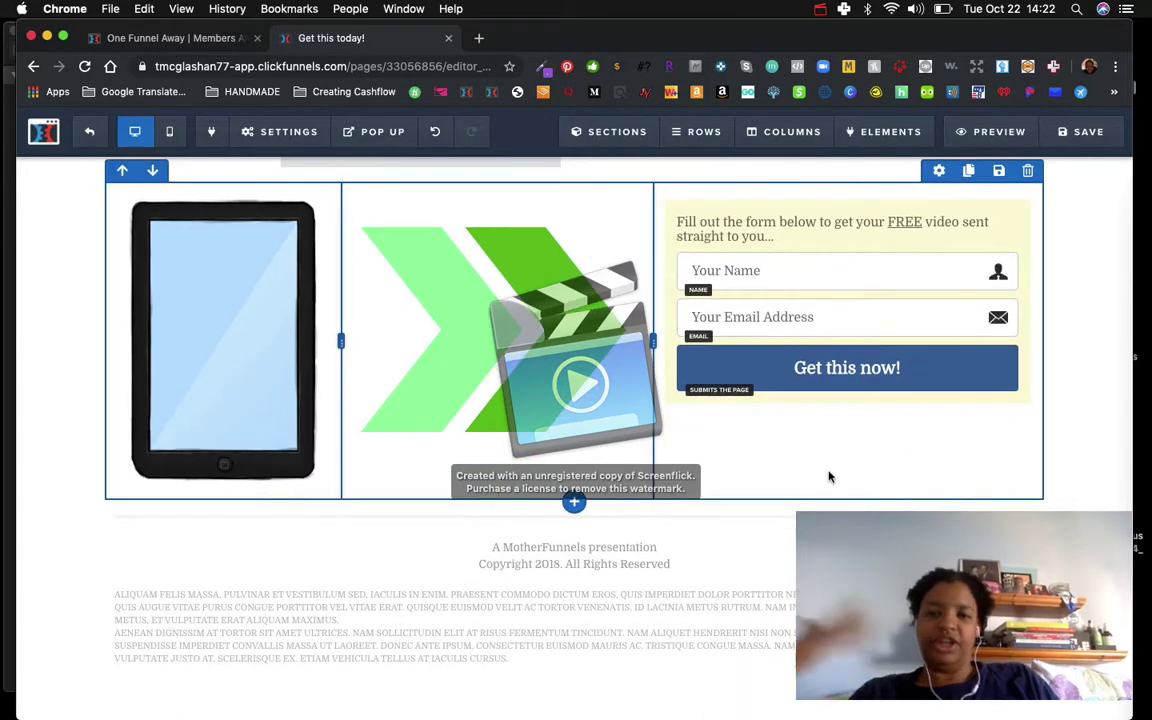
{"action": "scroll", "coordinate": [828, 478], "scroll_direction": "up", "scroll_amount": 2}
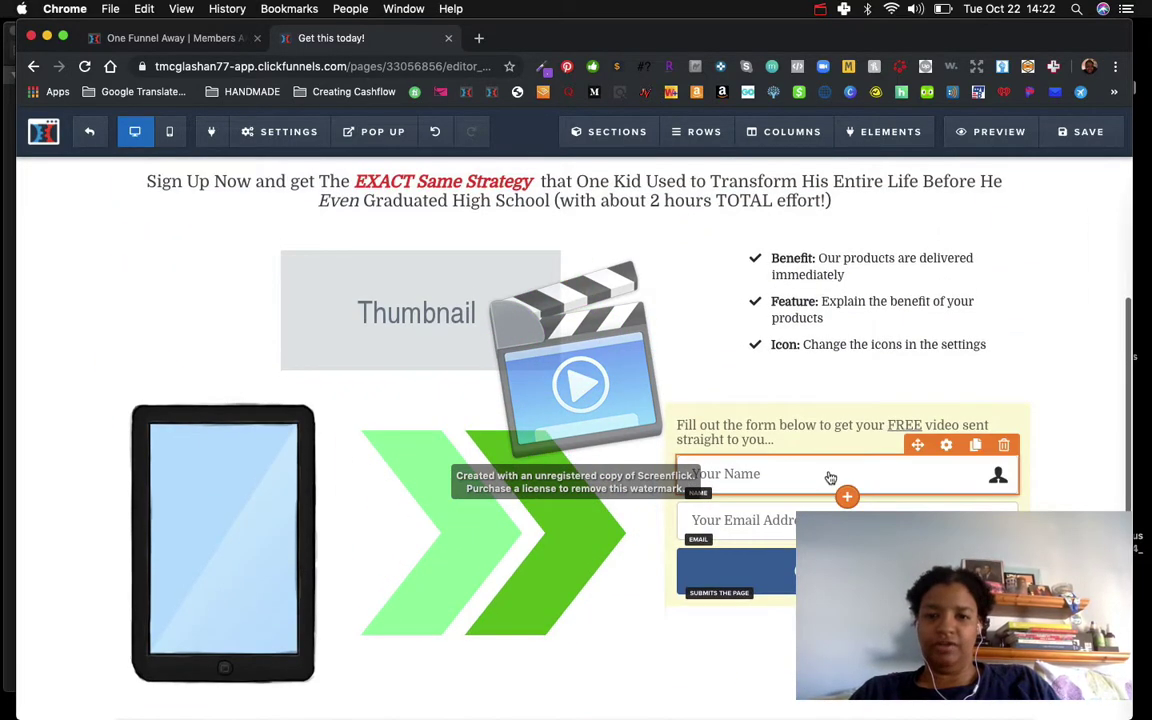
{"action": "left_click", "coordinate": [730, 472]}
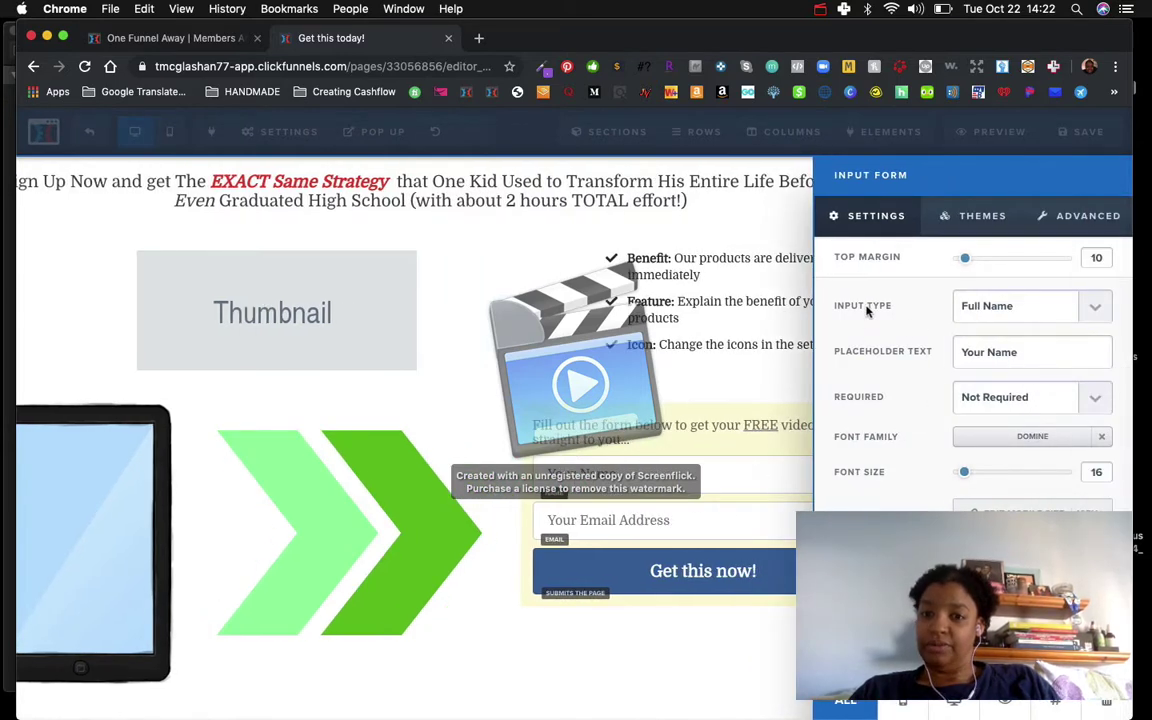
{"action": "left_click", "coordinate": [1106, 306]}
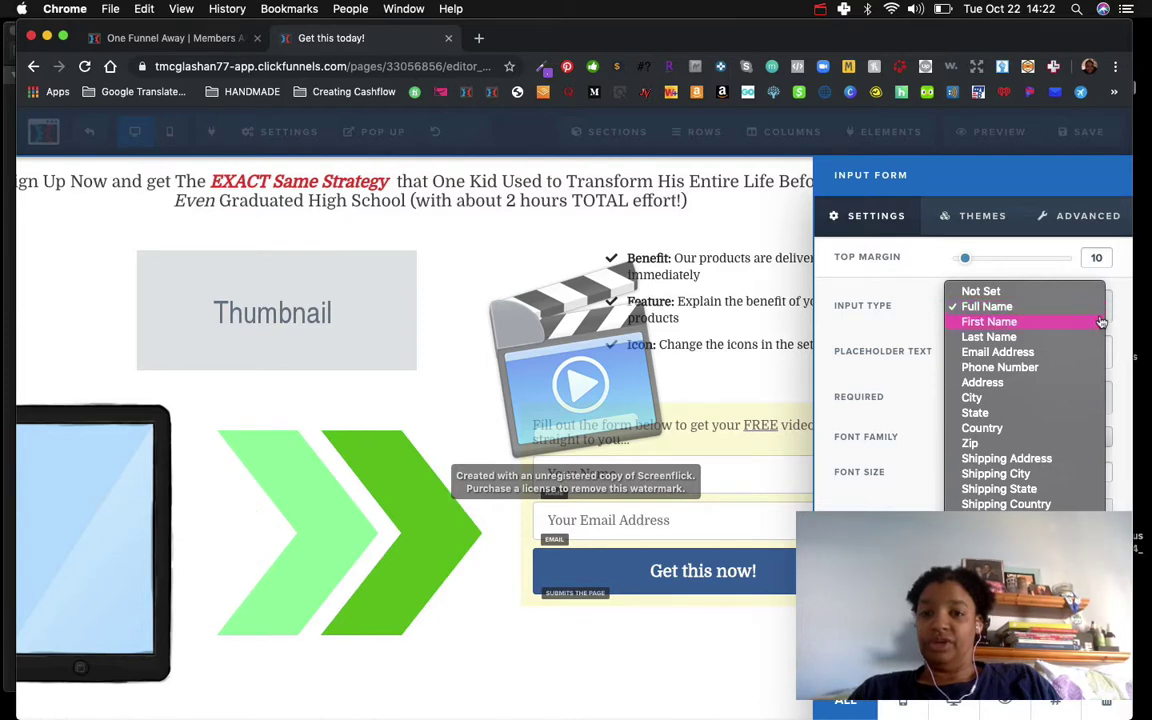
{"action": "left_click", "coordinate": [1100, 322]}
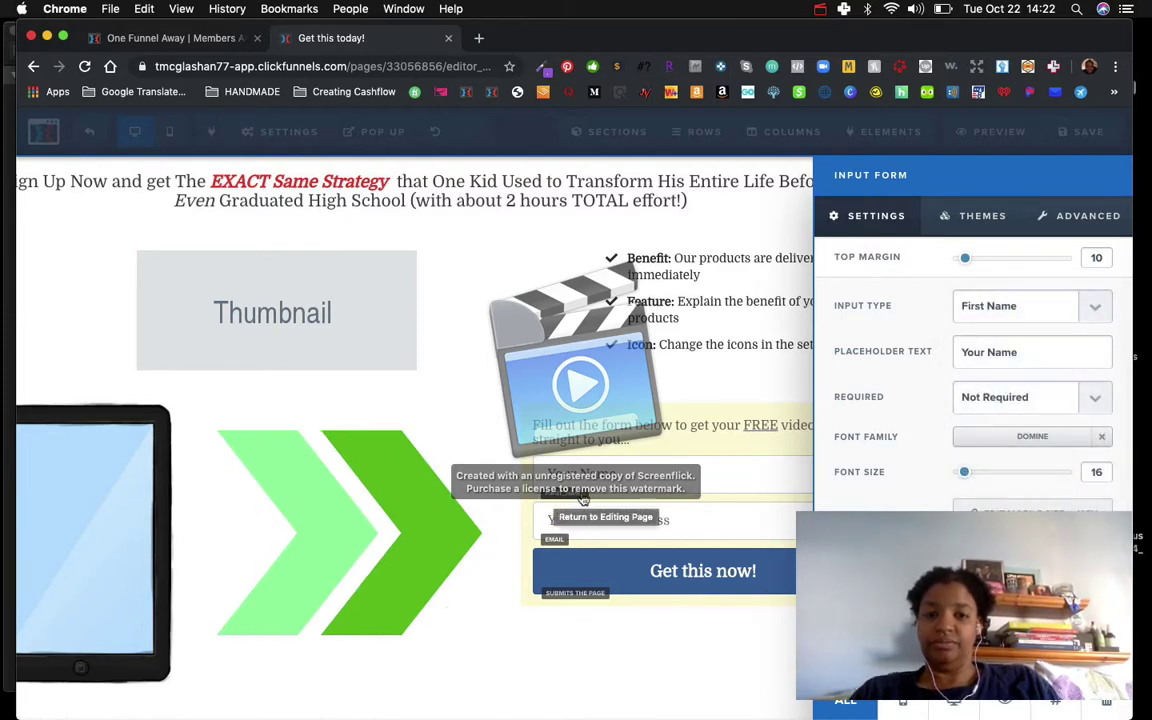
{"action": "left_click", "coordinate": [1025, 351]}
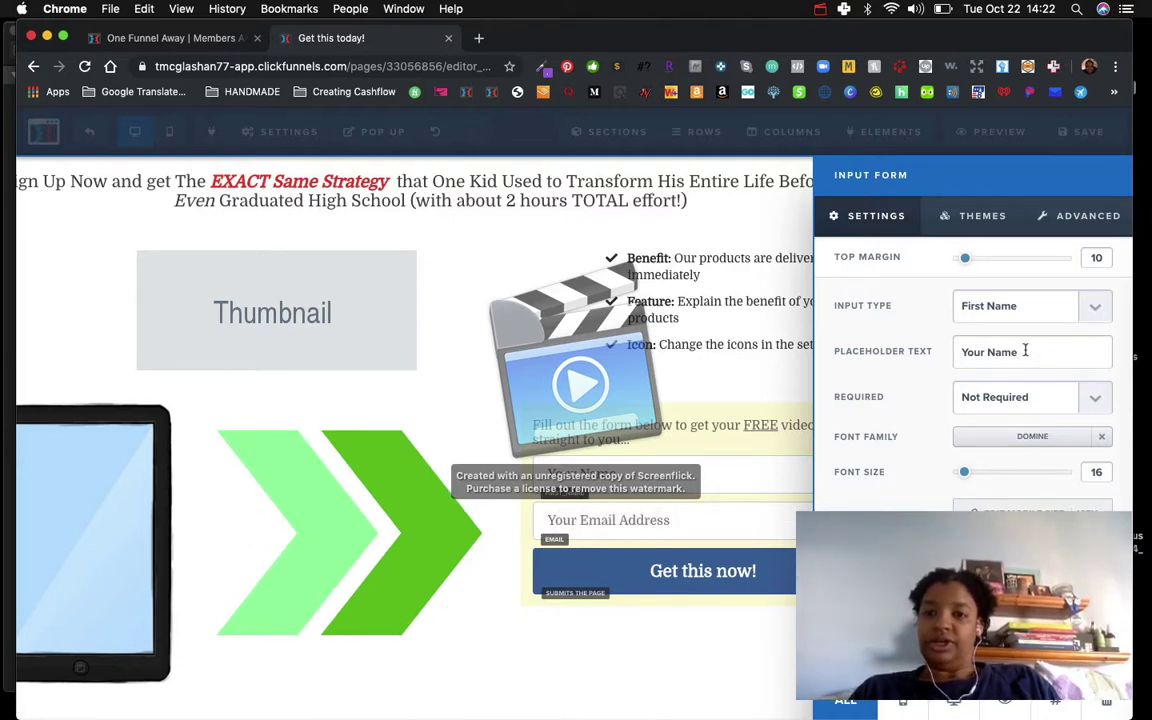
{"action": "double_click", "coordinate": [1025, 351]}
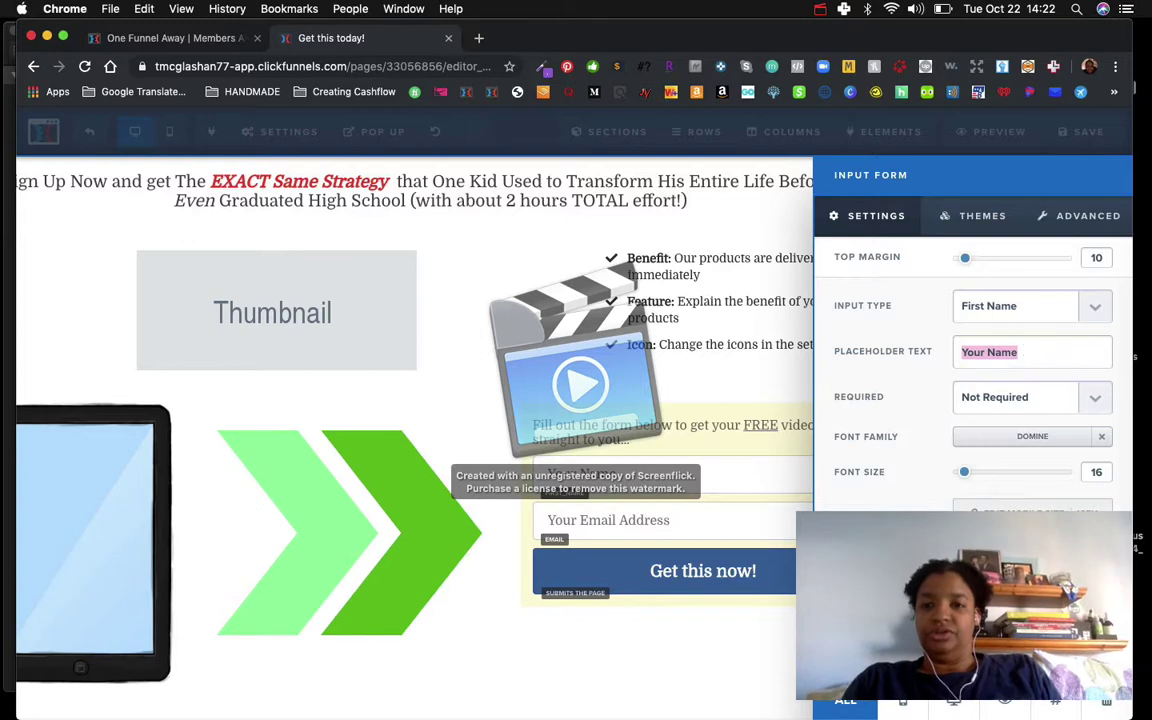
{"action": "type", "text": "First Name"}
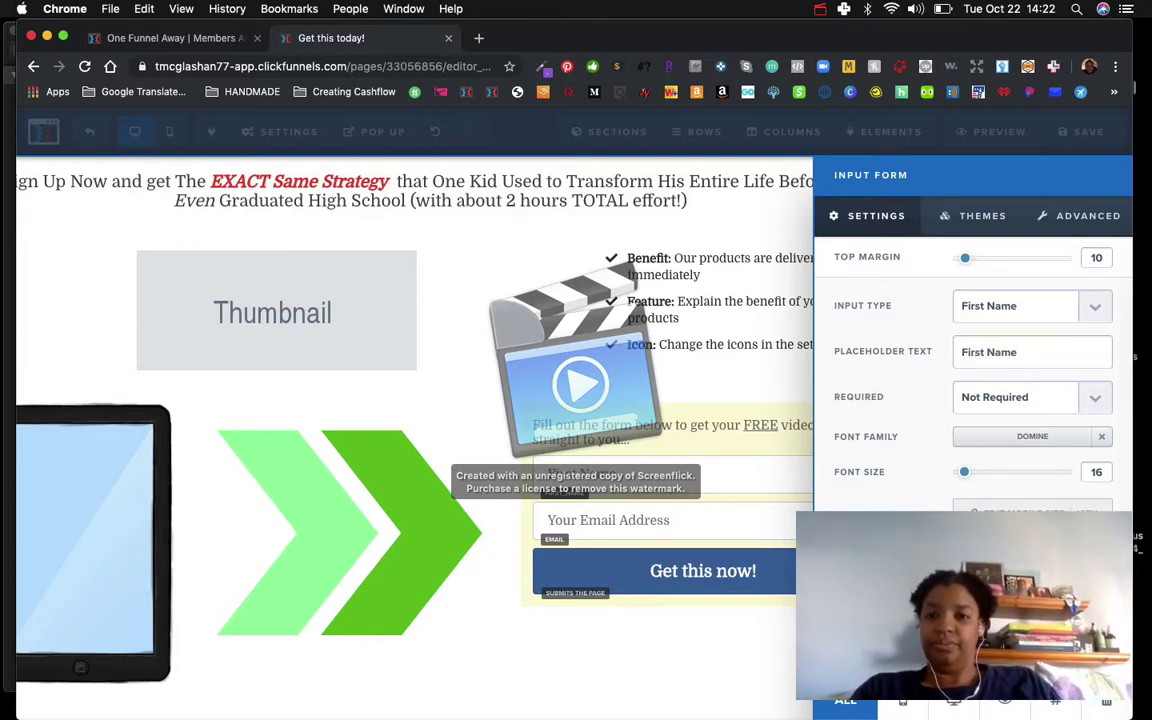
Step: Browse the font choices for the opt-in form's First Name field and set its font family to Oxygen
{"action": "left_click", "coordinate": [1097, 400]}
{"action": "left_click", "coordinate": [1097, 400]}
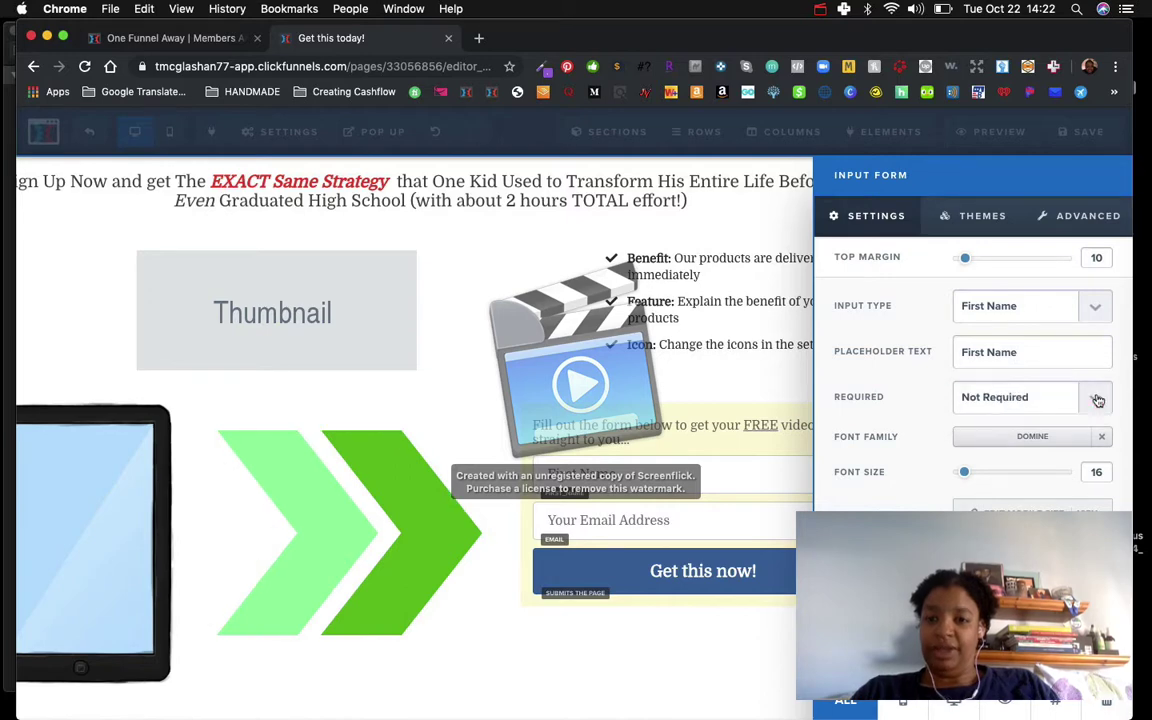
{"action": "left_click", "coordinate": [1062, 443]}
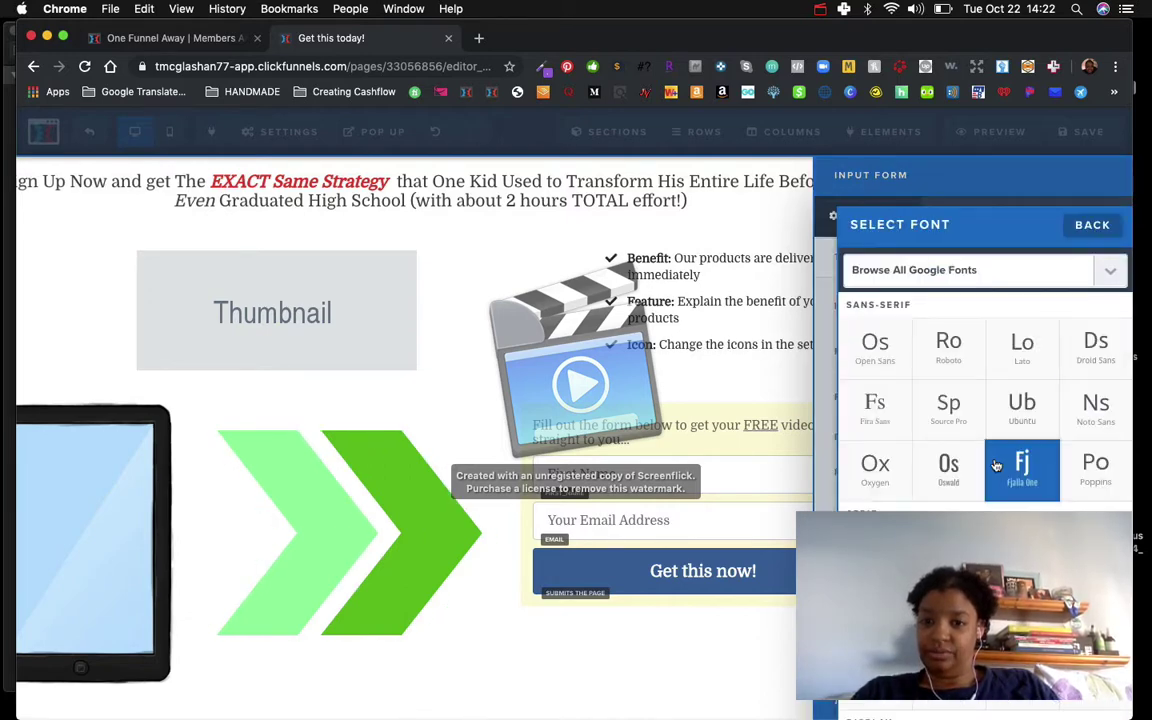
{"action": "scroll", "coordinate": [950, 400], "scroll_direction": "down", "scroll_amount": 5}
{"action": "scroll", "coordinate": [950, 380], "scroll_direction": "down", "scroll_amount": 5}
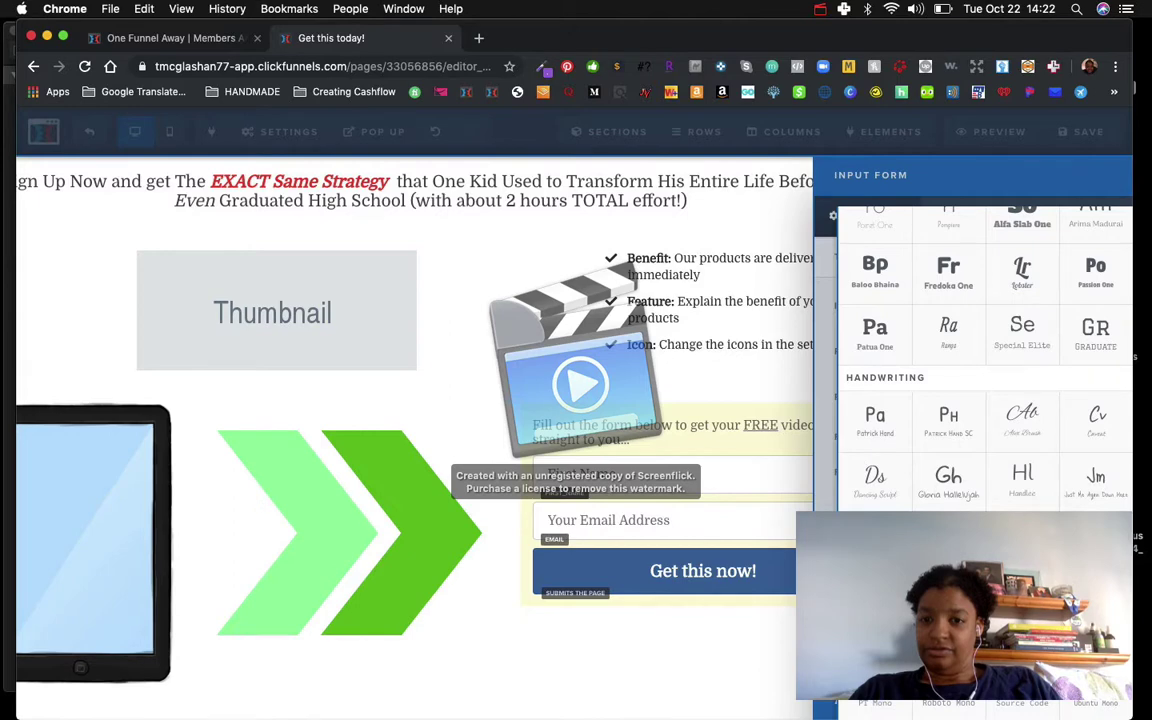
{"action": "scroll", "coordinate": [979, 459], "scroll_direction": "up", "scroll_amount": 3}
{"action": "scroll", "coordinate": [979, 459], "scroll_direction": "up", "scroll_amount": 3}
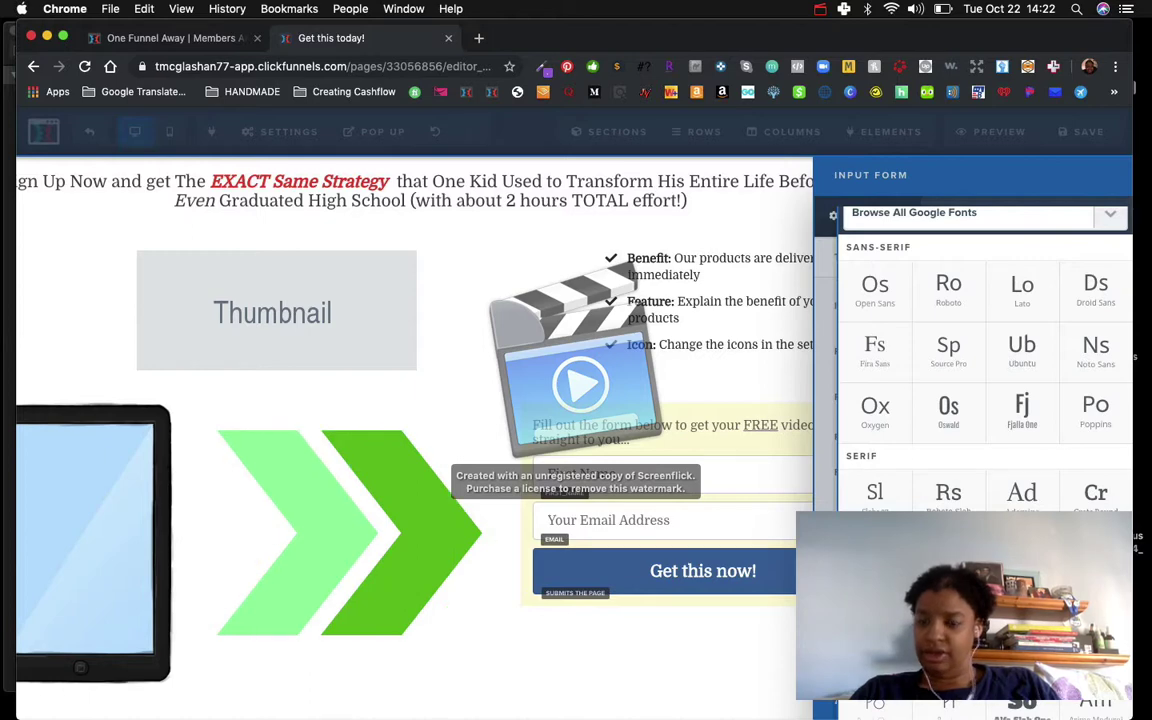
{"action": "key", "text": "Escape"}
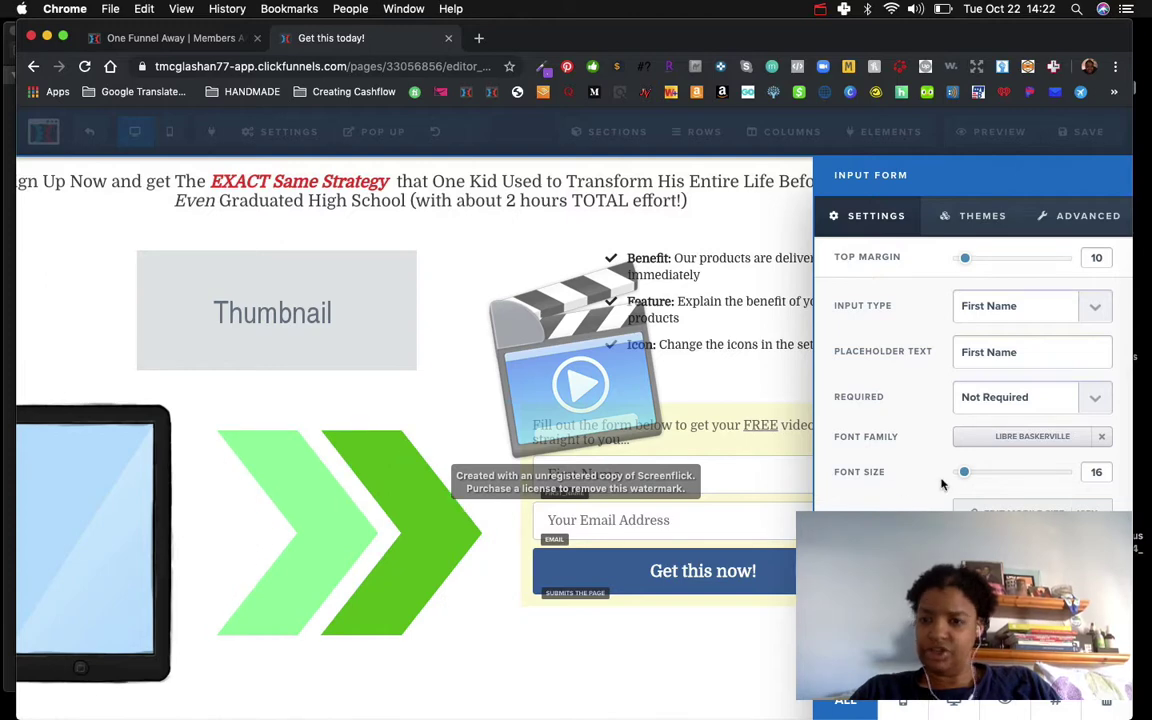
{"action": "left_click", "coordinate": [1016, 440]}
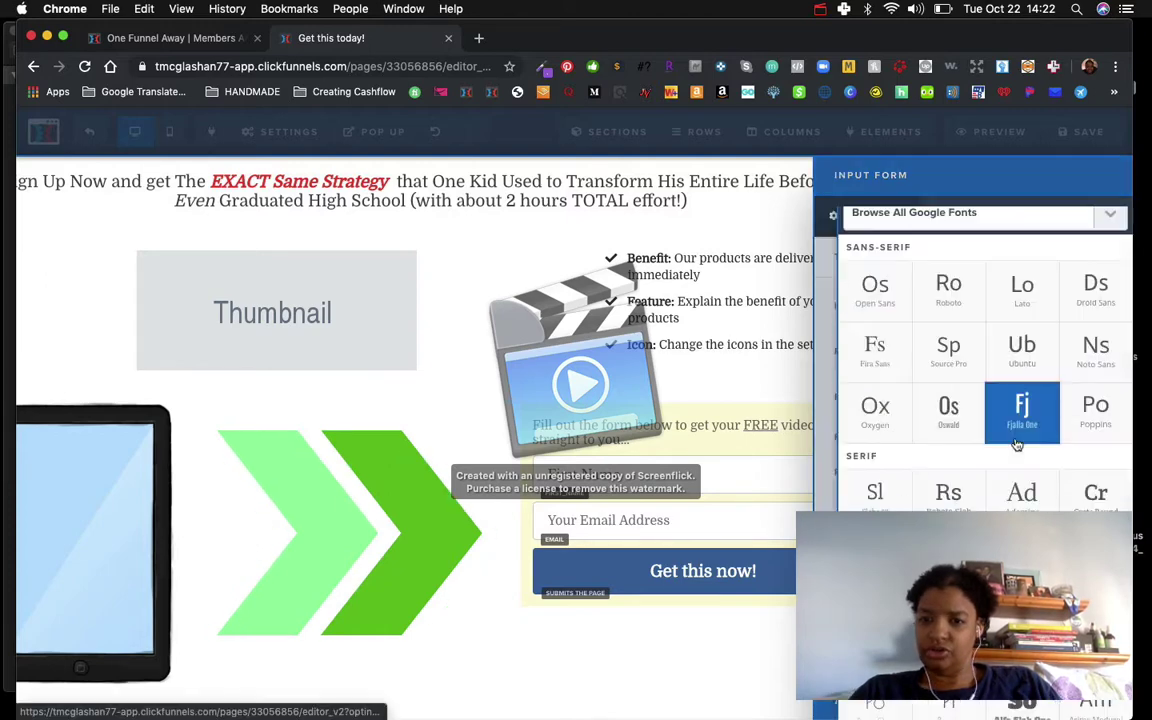
{"action": "left_click", "coordinate": [884, 413]}
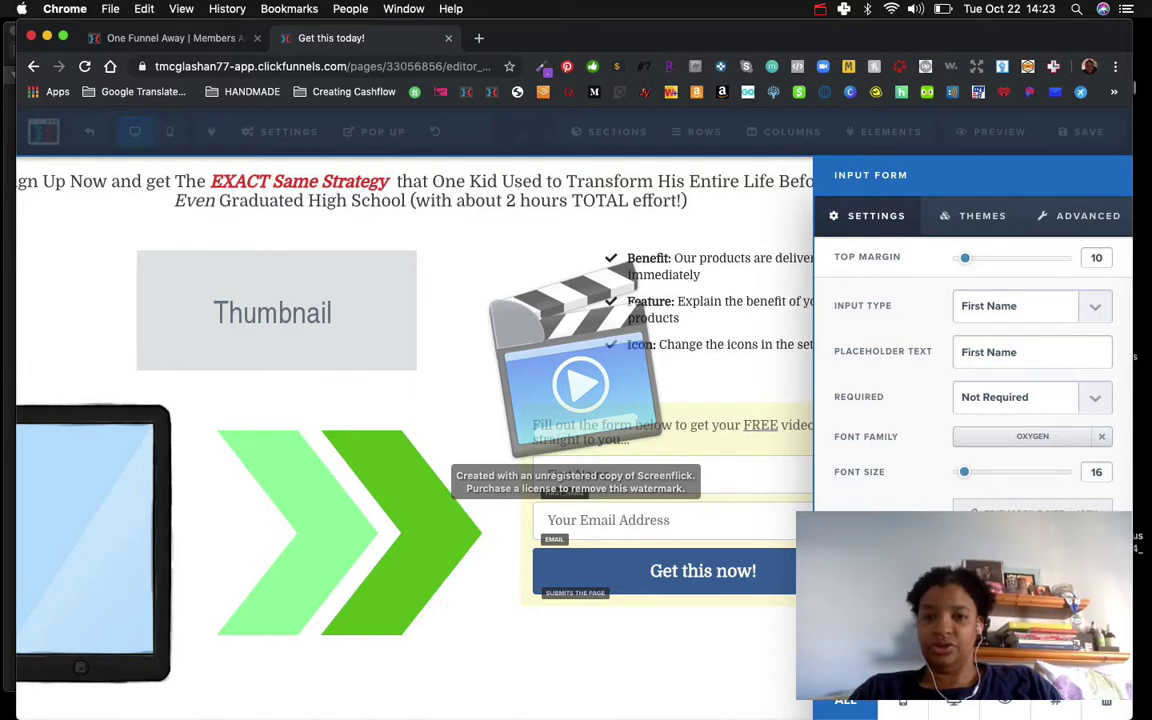
Step: Hide the opt-in form's First Name field, and make it visible again from the list of page elements
{"action": "left_click", "coordinate": [1010, 708]}
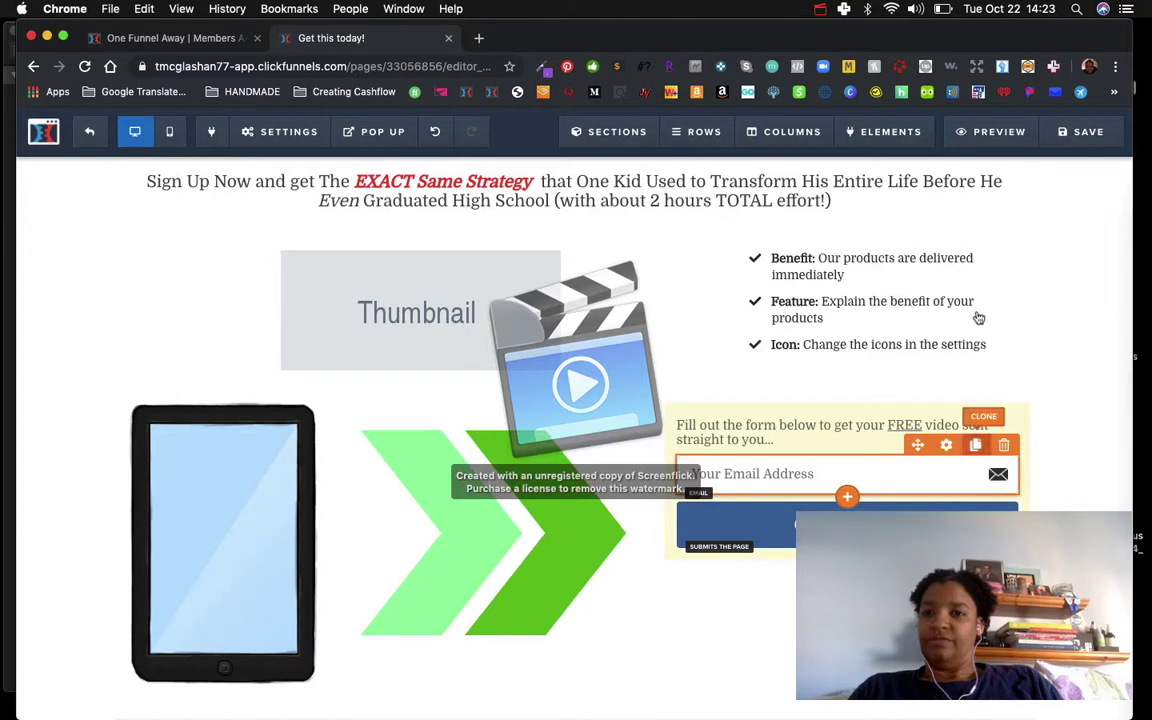
{"action": "mouse_move", "coordinate": [884, 141]}
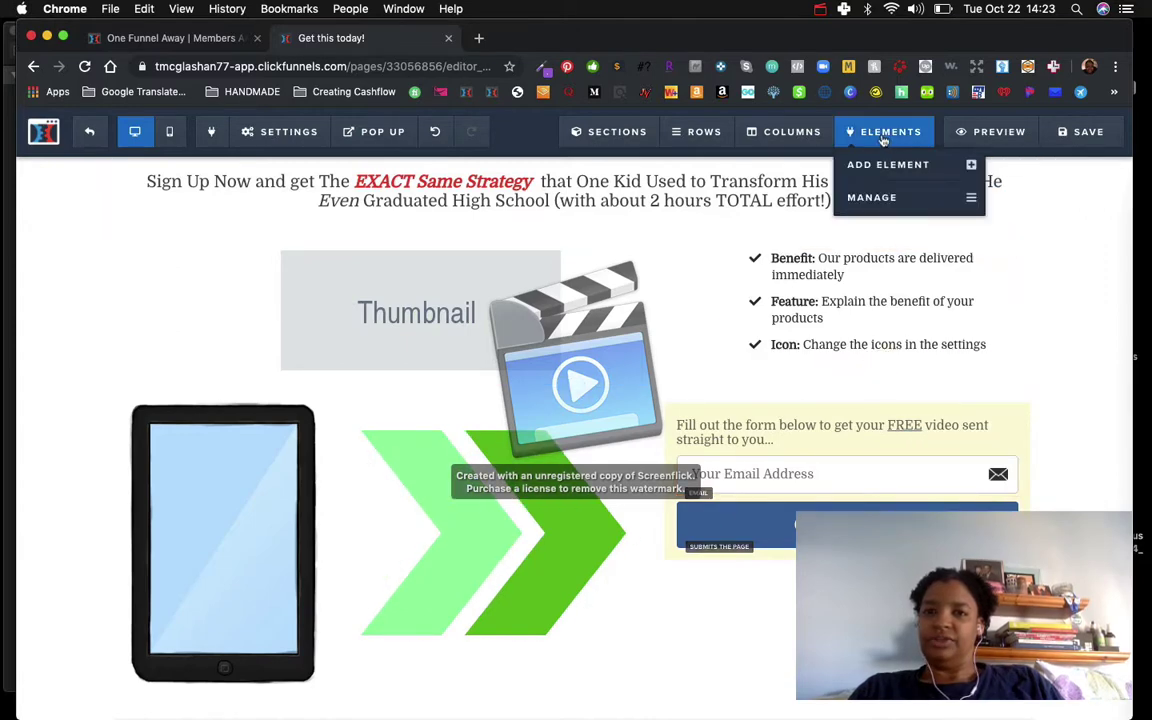
{"action": "left_click", "coordinate": [880, 198]}
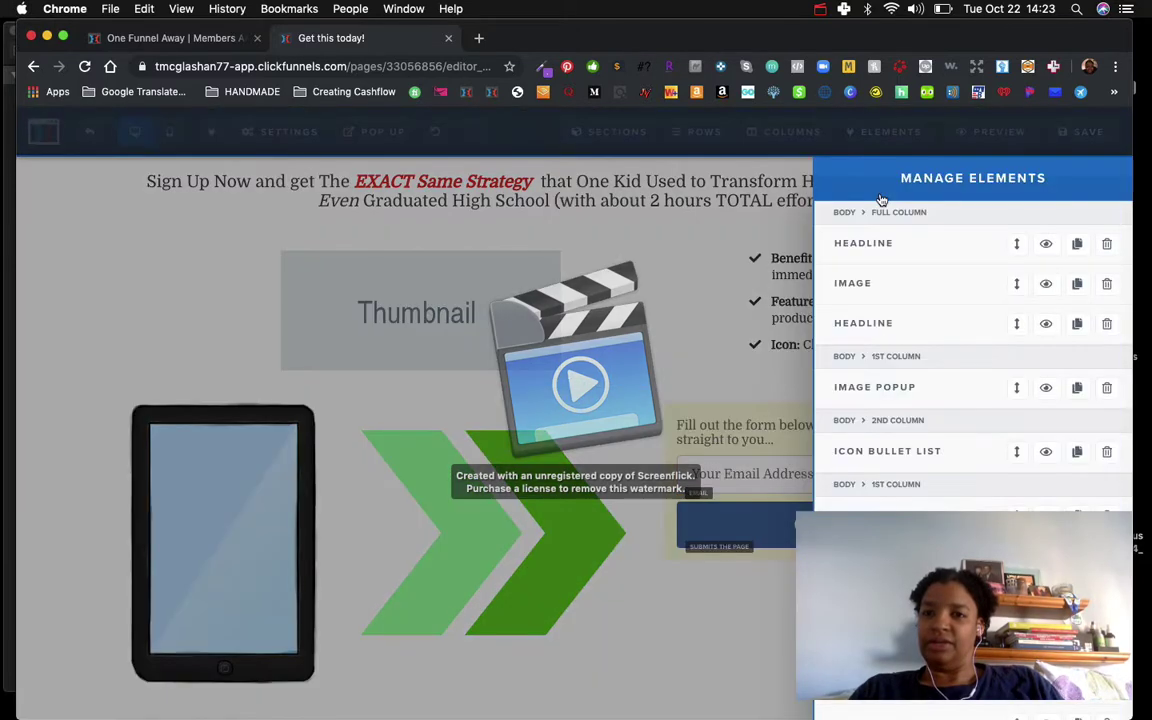
{"action": "scroll", "coordinate": [1043, 453], "scroll_direction": "down", "scroll_amount": 2}
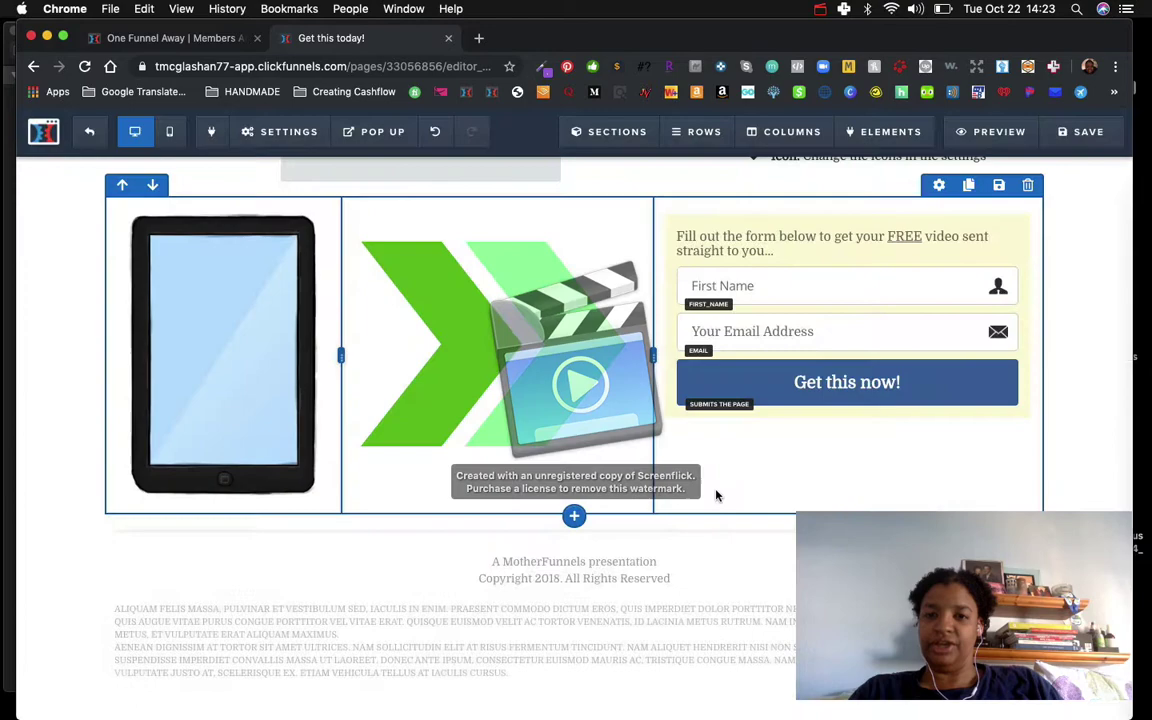
{"action": "left_click", "coordinate": [717, 496]}
Step: Exit the squeeze page editor without saving the changes
{"action": "scroll", "coordinate": [1068, 424], "scroll_direction": "up", "scroll_amount": 5}
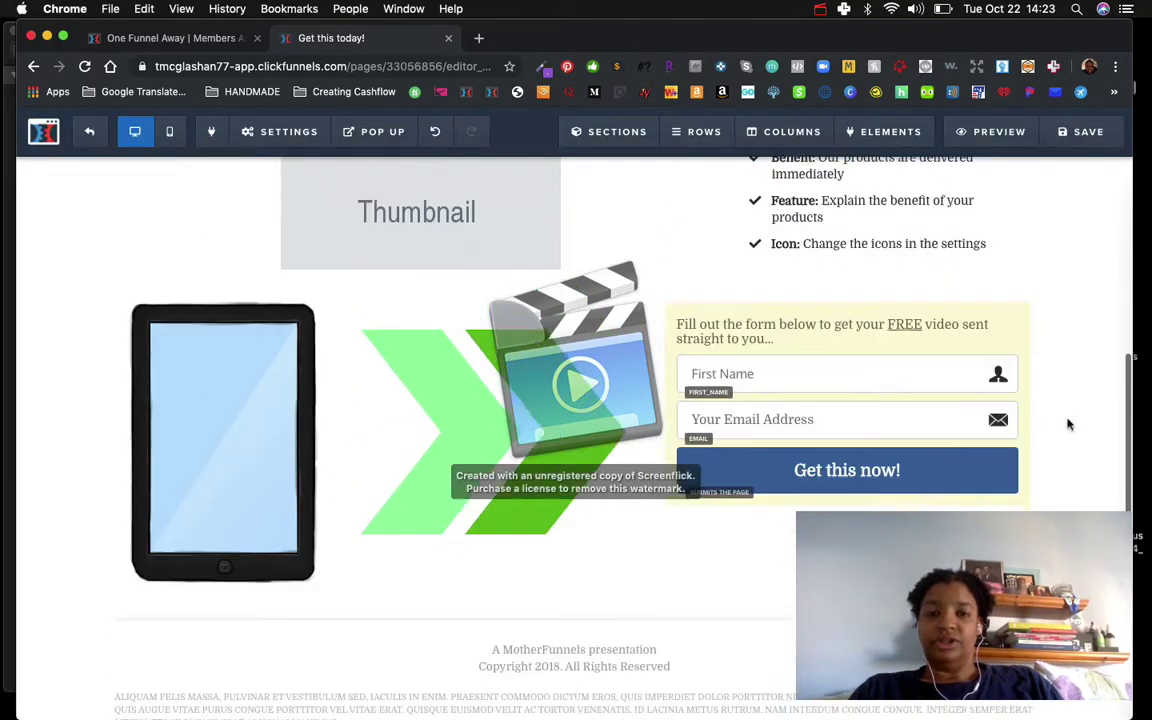
{"action": "scroll", "coordinate": [1068, 424], "scroll_direction": "up", "scroll_amount": 3}
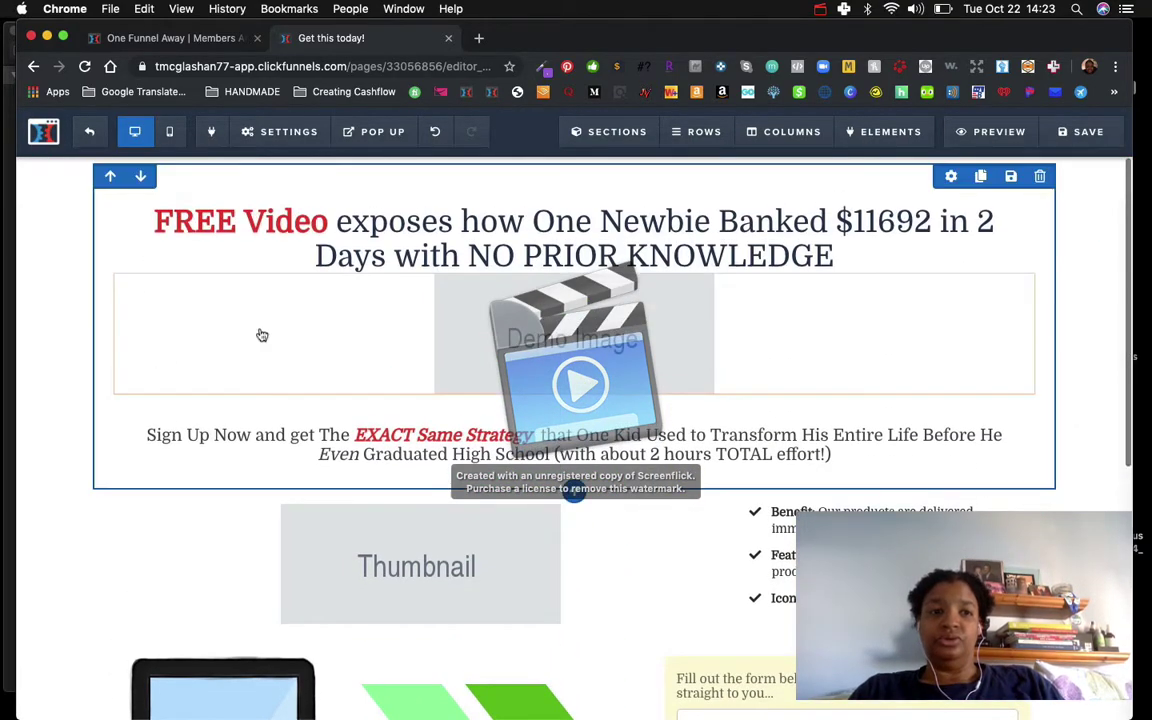
{"action": "left_click", "coordinate": [91, 134]}
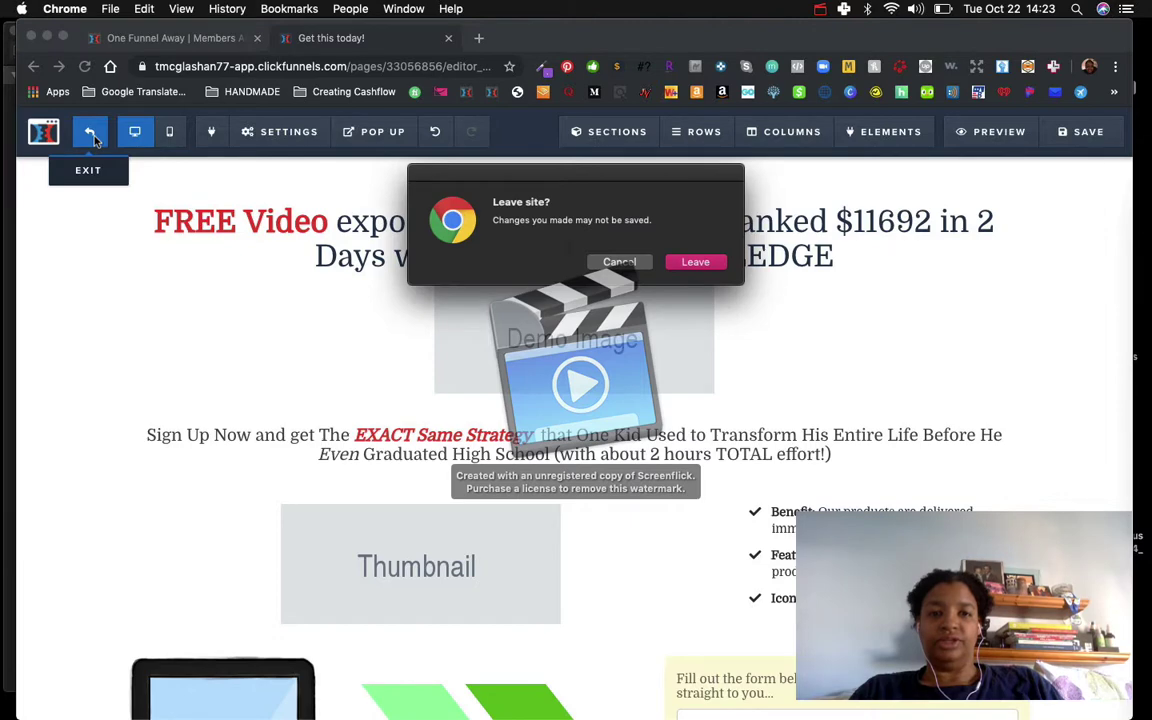
{"action": "left_click", "coordinate": [696, 262]}
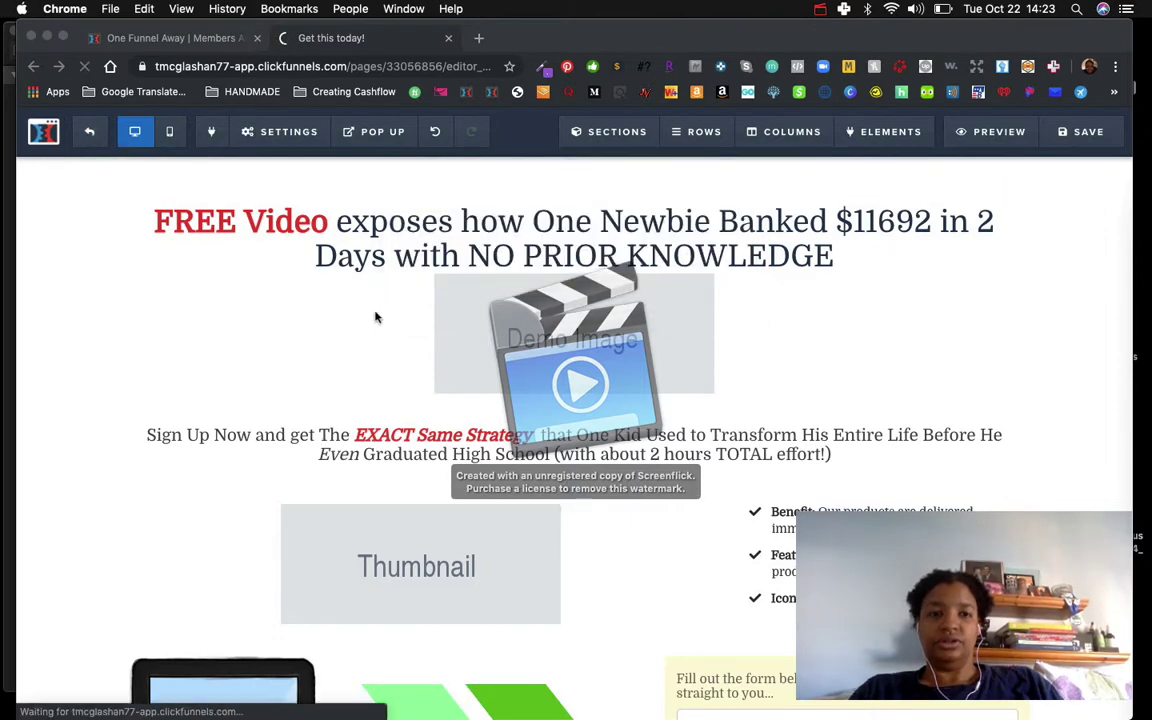
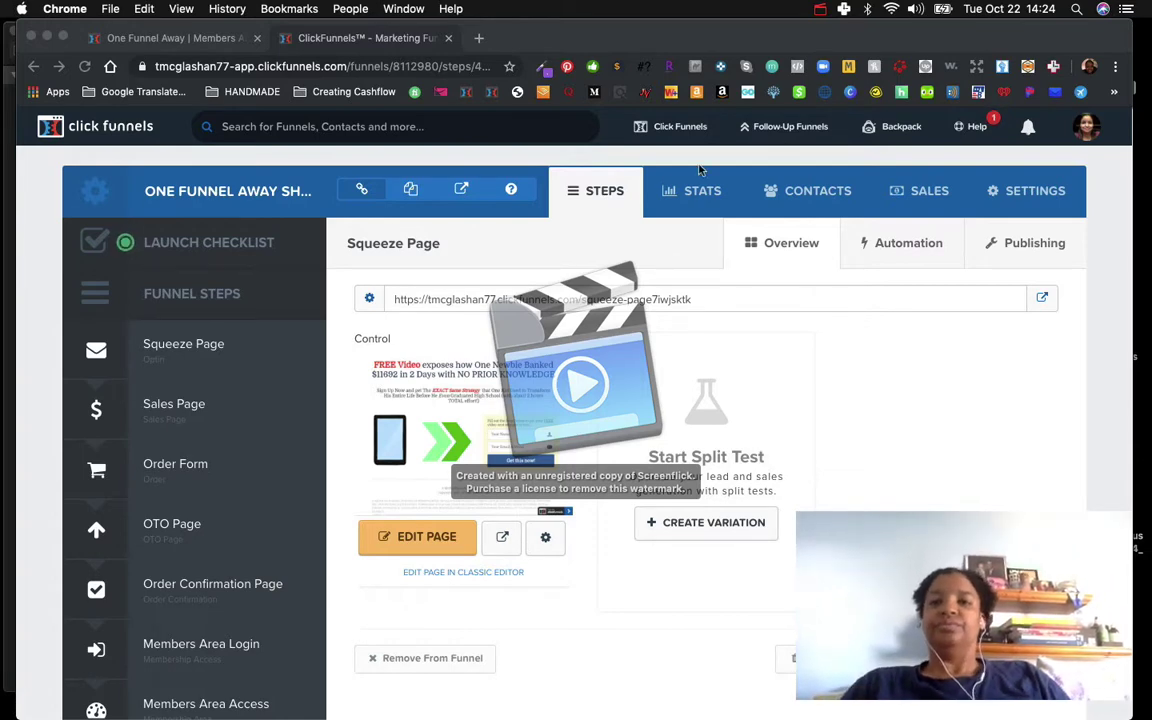
{"action": "left_click", "coordinate": [819, 12]}
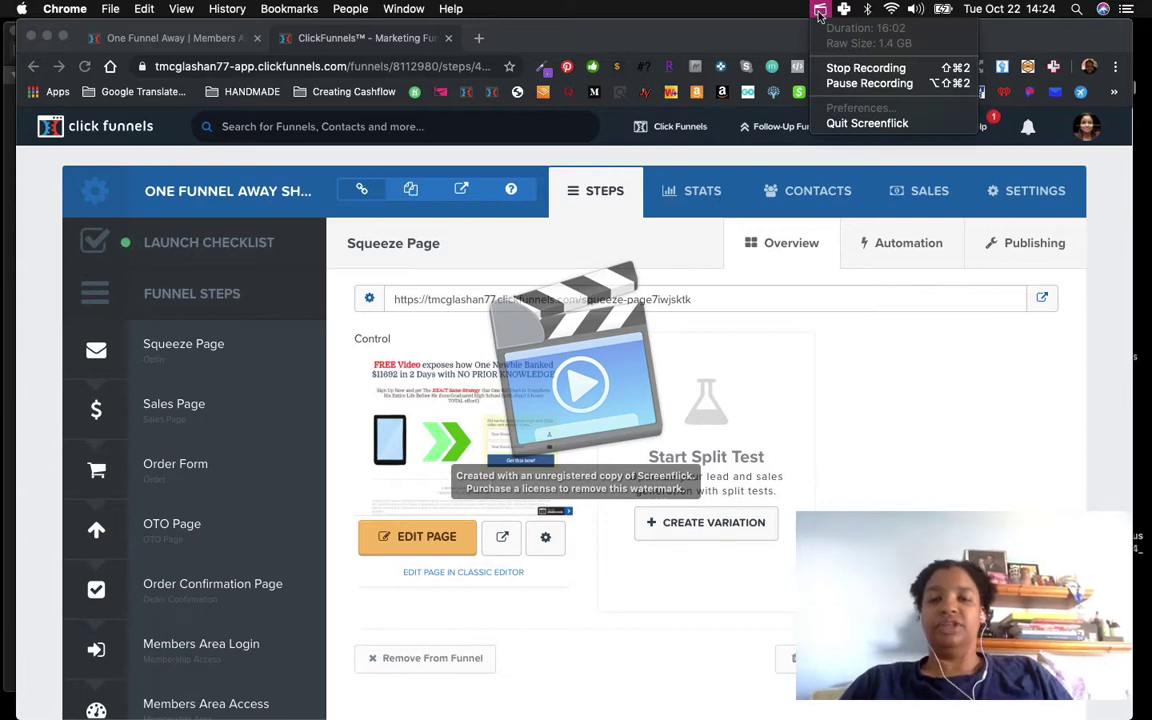
{"action": "left_click", "coordinate": [700, 30]}
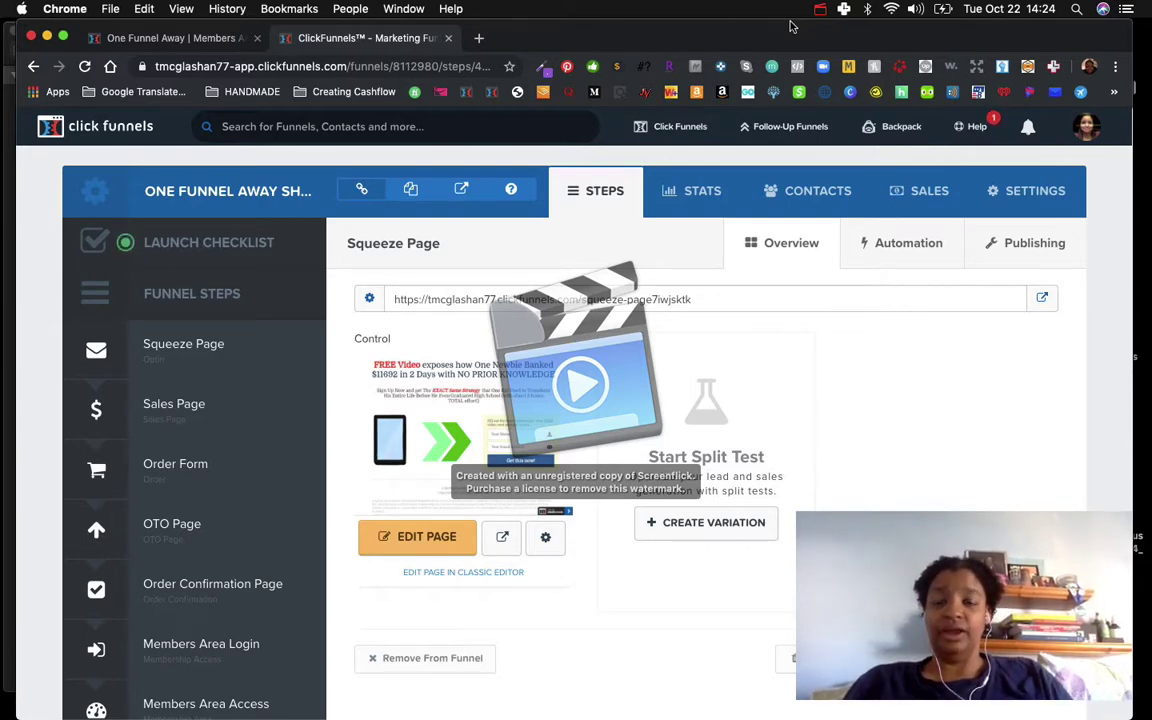
{"action": "left_click", "coordinate": [819, 10]}
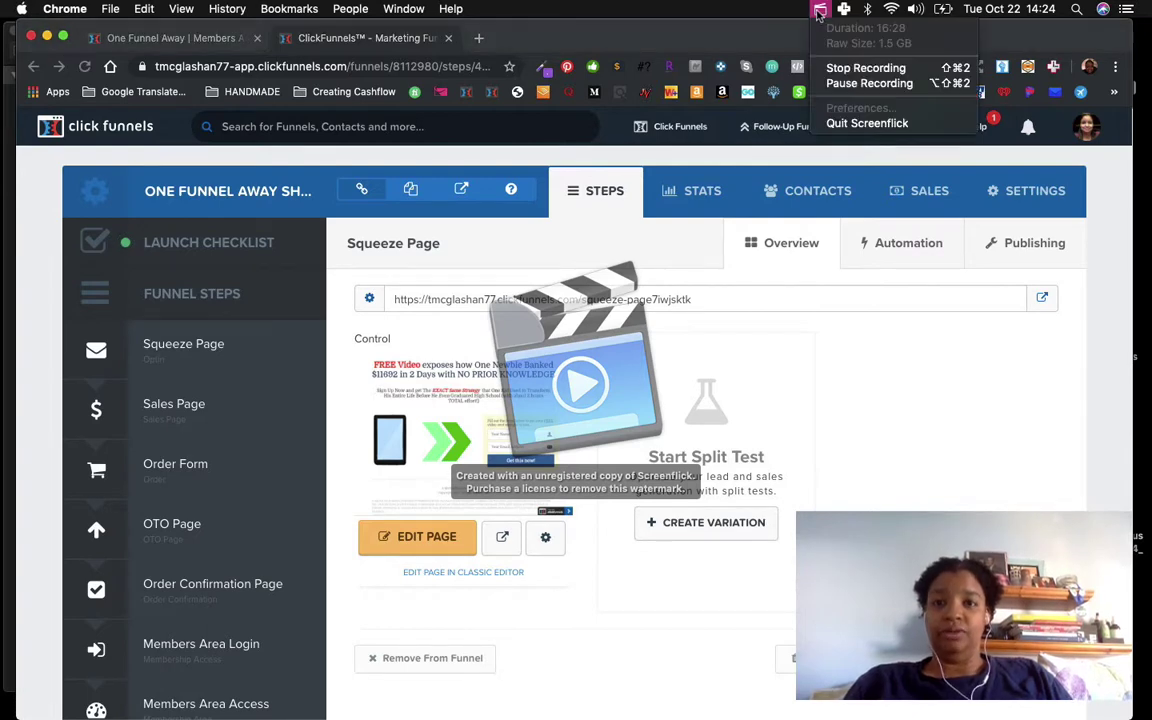
{"action": "left_click", "coordinate": [869, 83]}
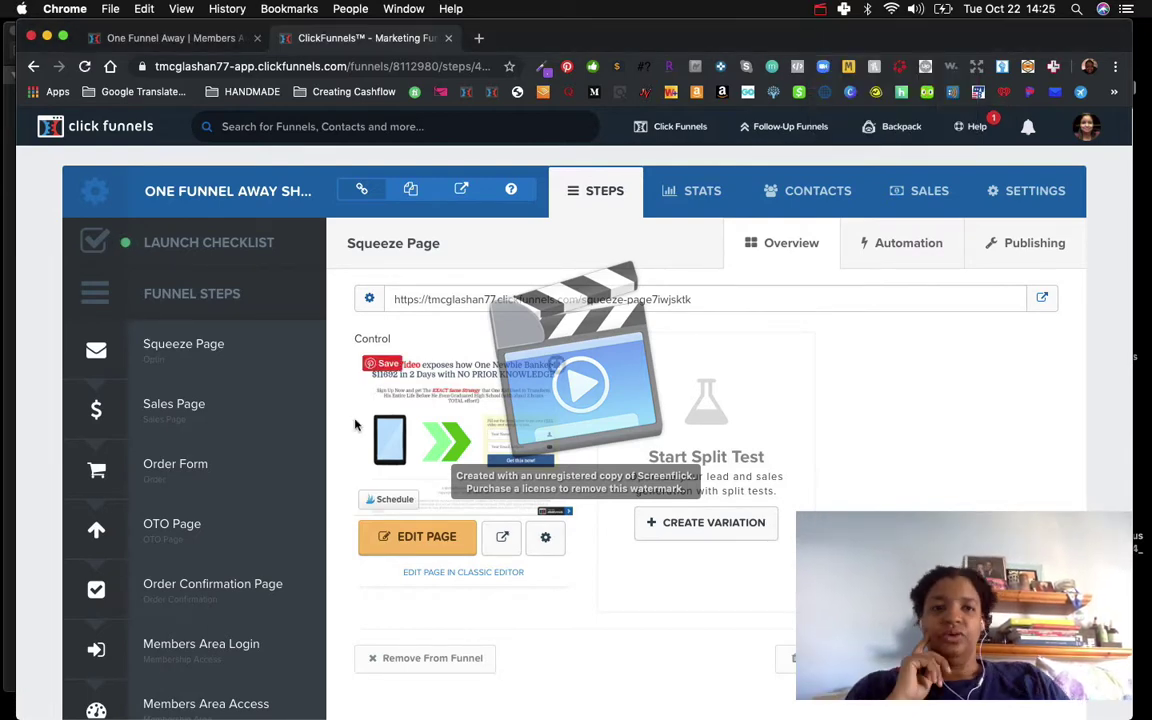
Step: Reopen the squeeze page for editing, examine its mobile layout from the headline to the footer, and exit the editor
{"action": "left_click", "coordinate": [404, 545]}
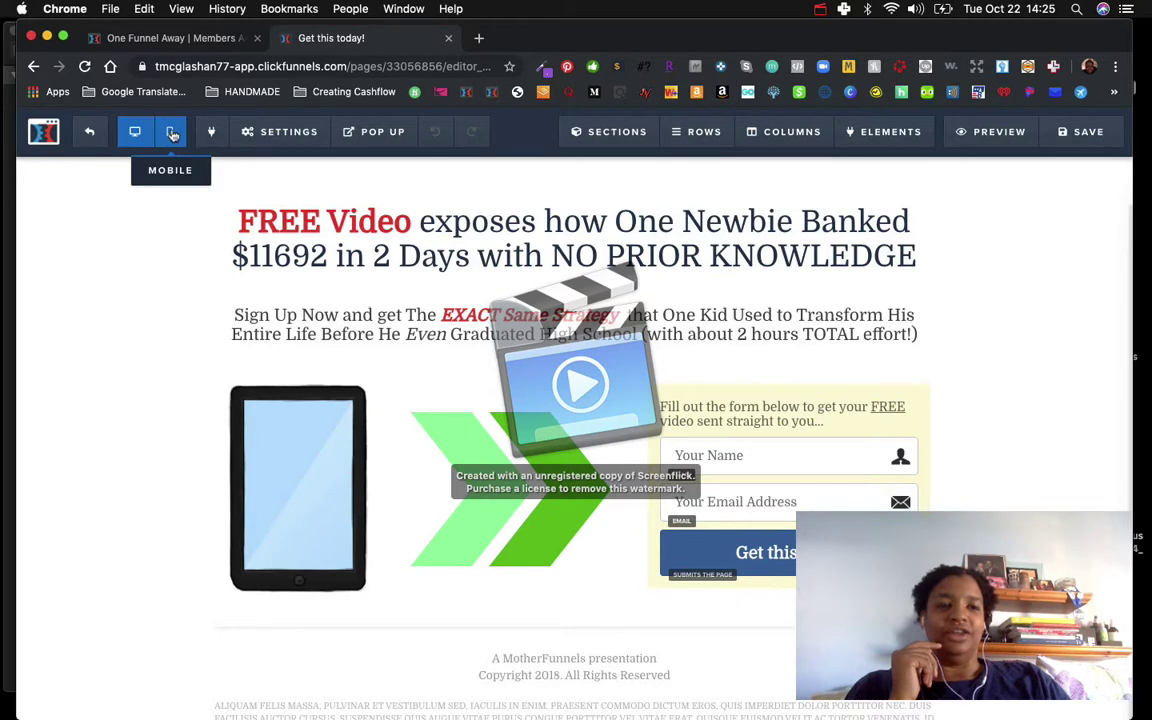
{"action": "left_click", "coordinate": [171, 132]}
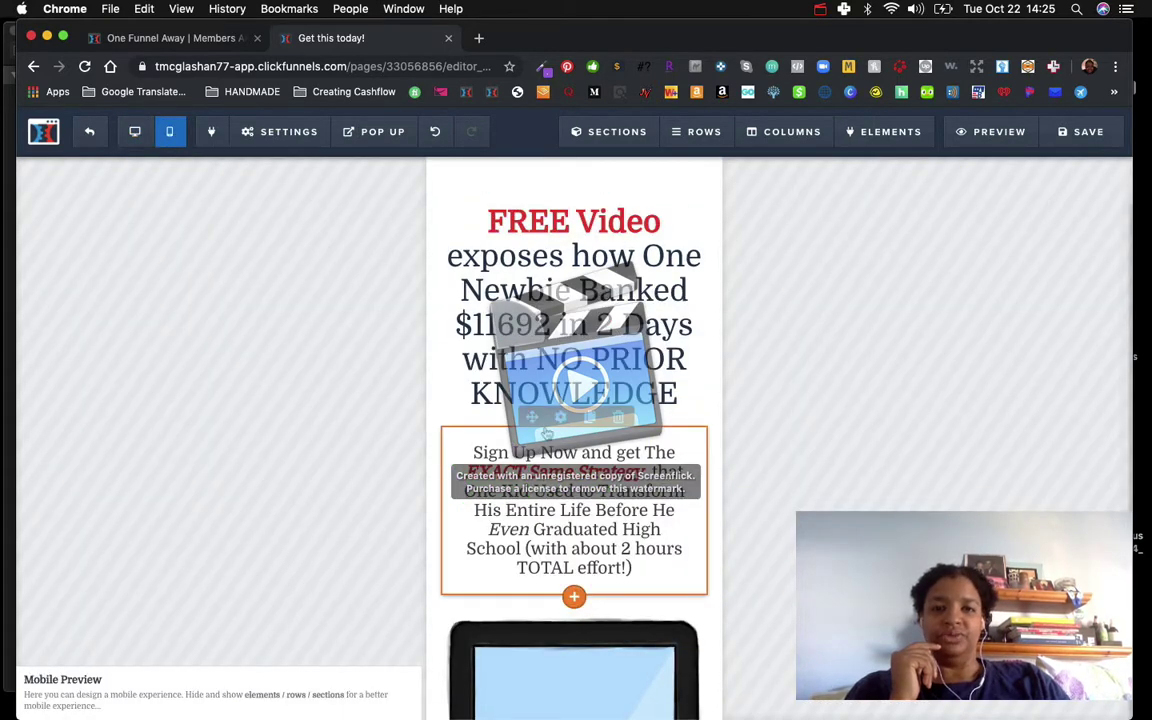
{"action": "scroll", "coordinate": [556, 440], "scroll_direction": "down", "scroll_amount": 10}
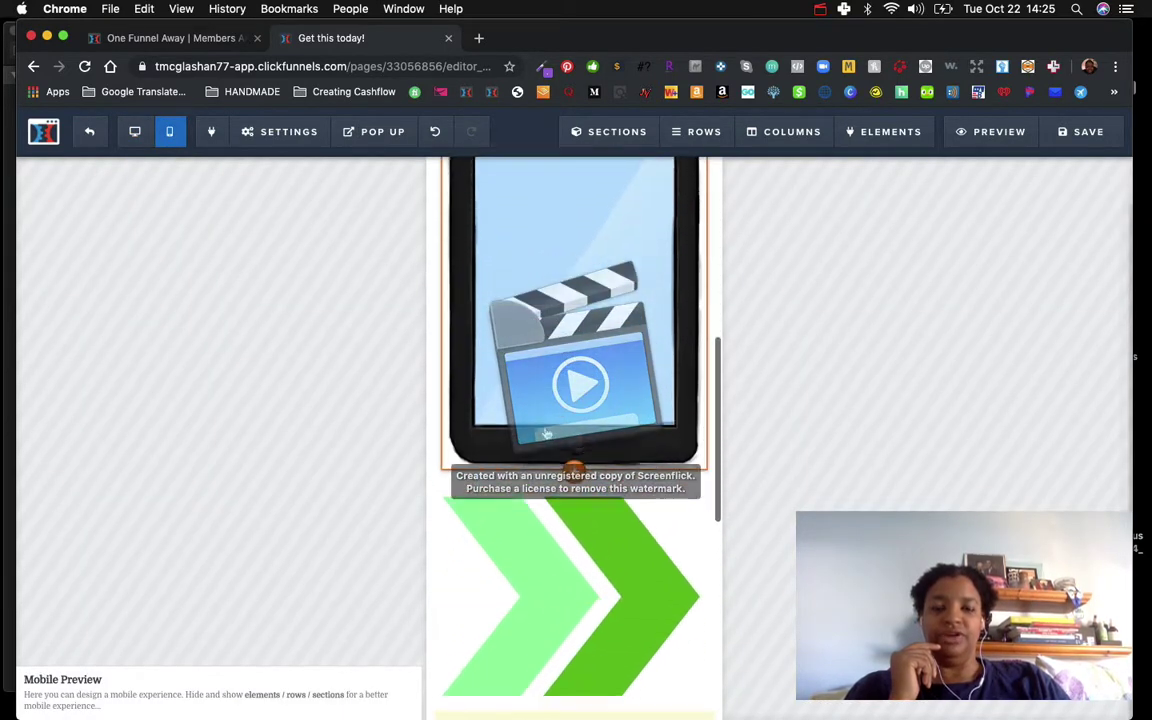
{"action": "scroll", "coordinate": [566, 453], "scroll_direction": "down", "scroll_amount": 1}
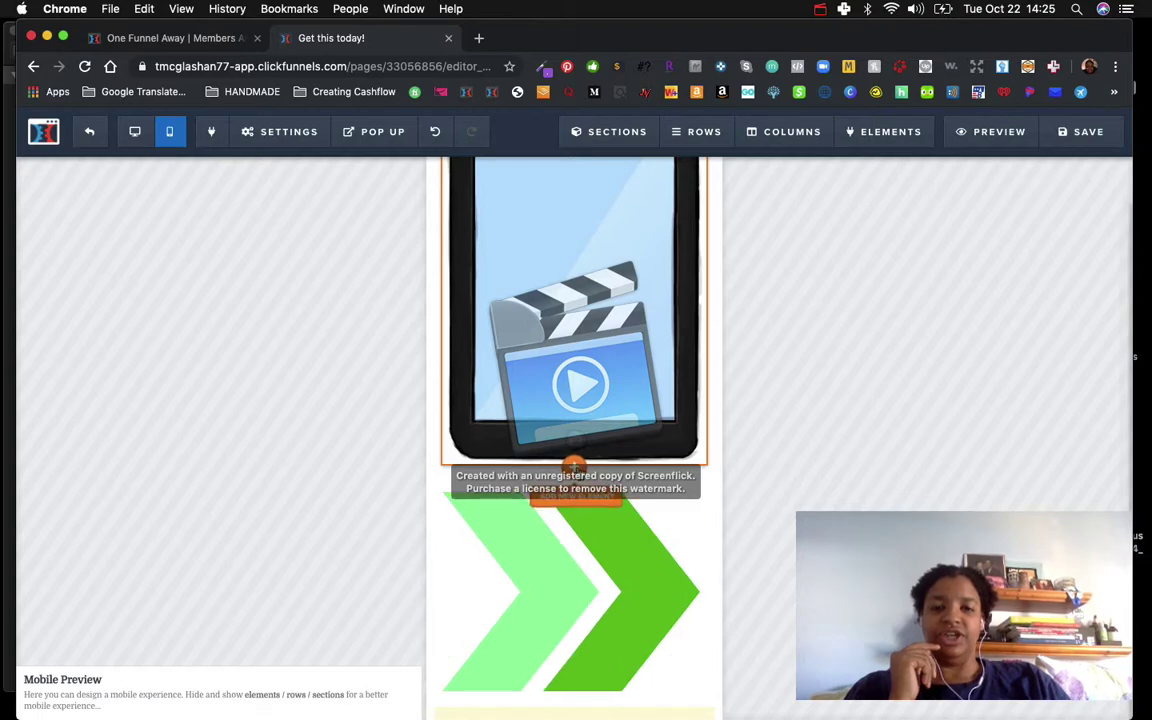
{"action": "scroll", "coordinate": [576, 465], "scroll_direction": "down", "scroll_amount": 10}
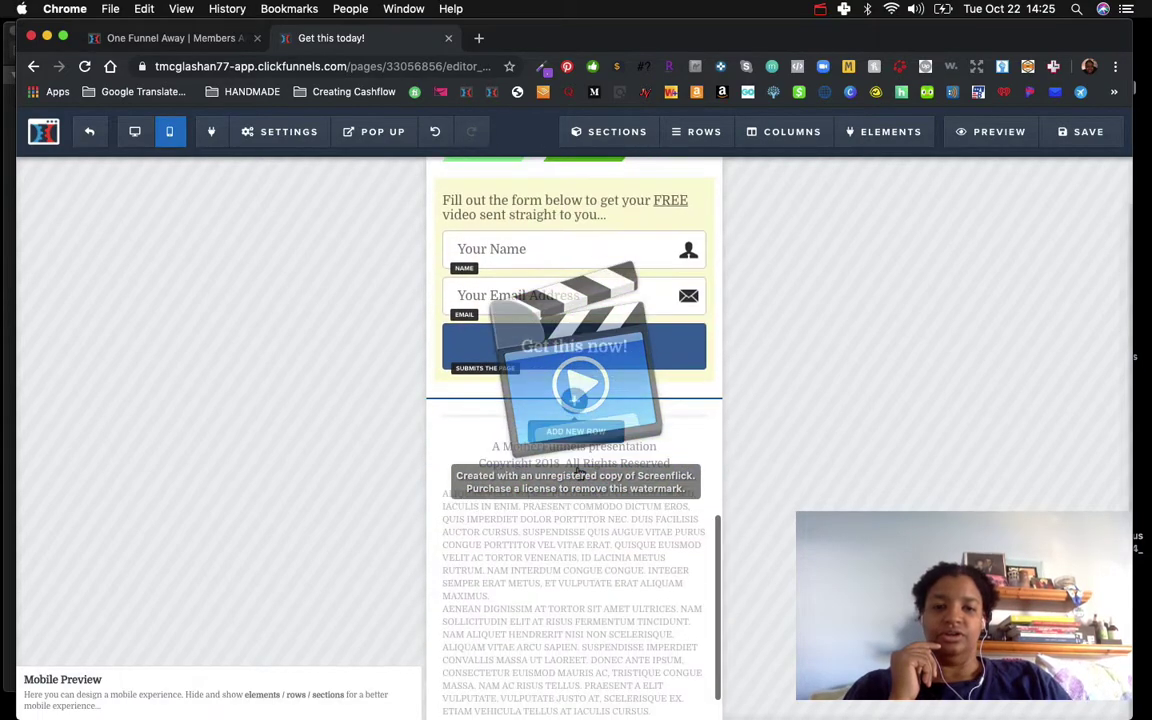
{"action": "scroll", "coordinate": [578, 470], "scroll_direction": "up", "scroll_amount": 20}
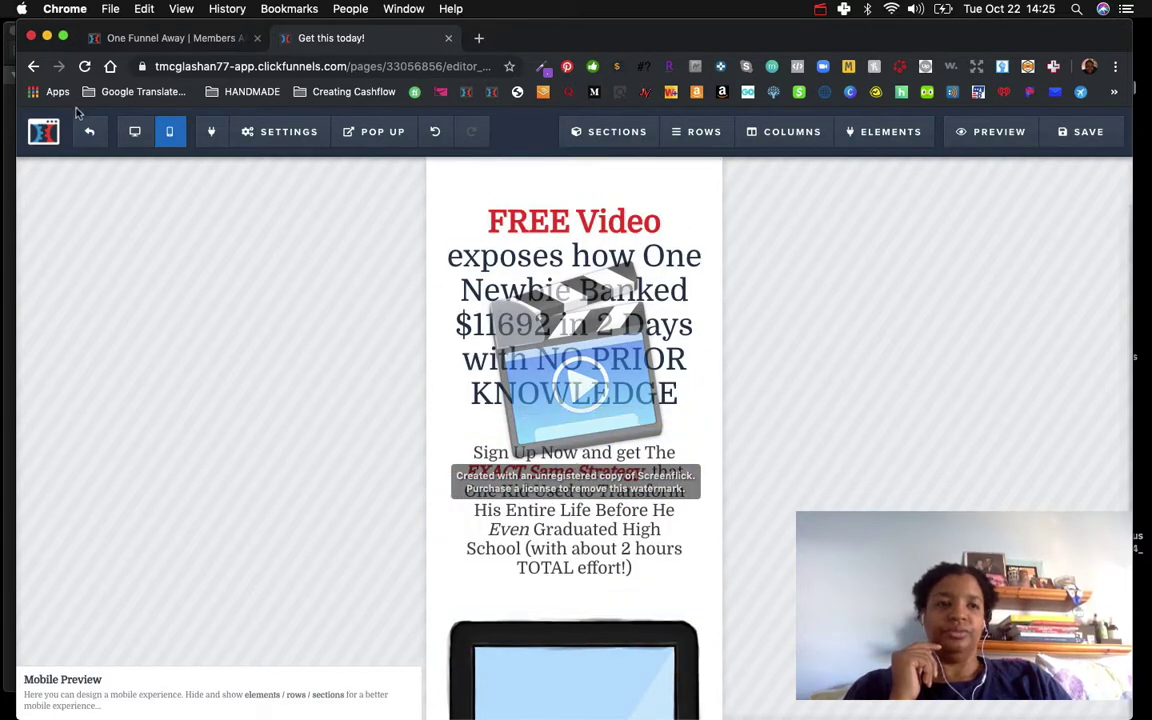
{"action": "left_click", "coordinate": [90, 140]}
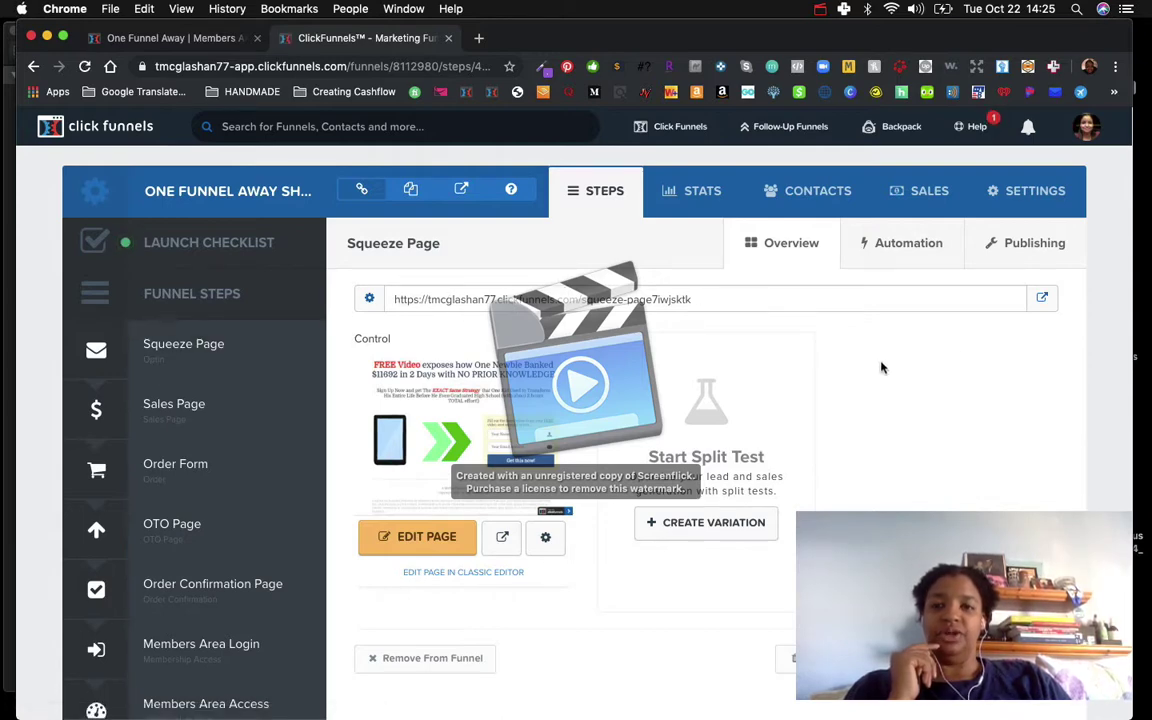
Step: Open the live squeeze page in its own tab and examine its web address, headline and subheadline
{"action": "left_click", "coordinate": [1041, 300]}
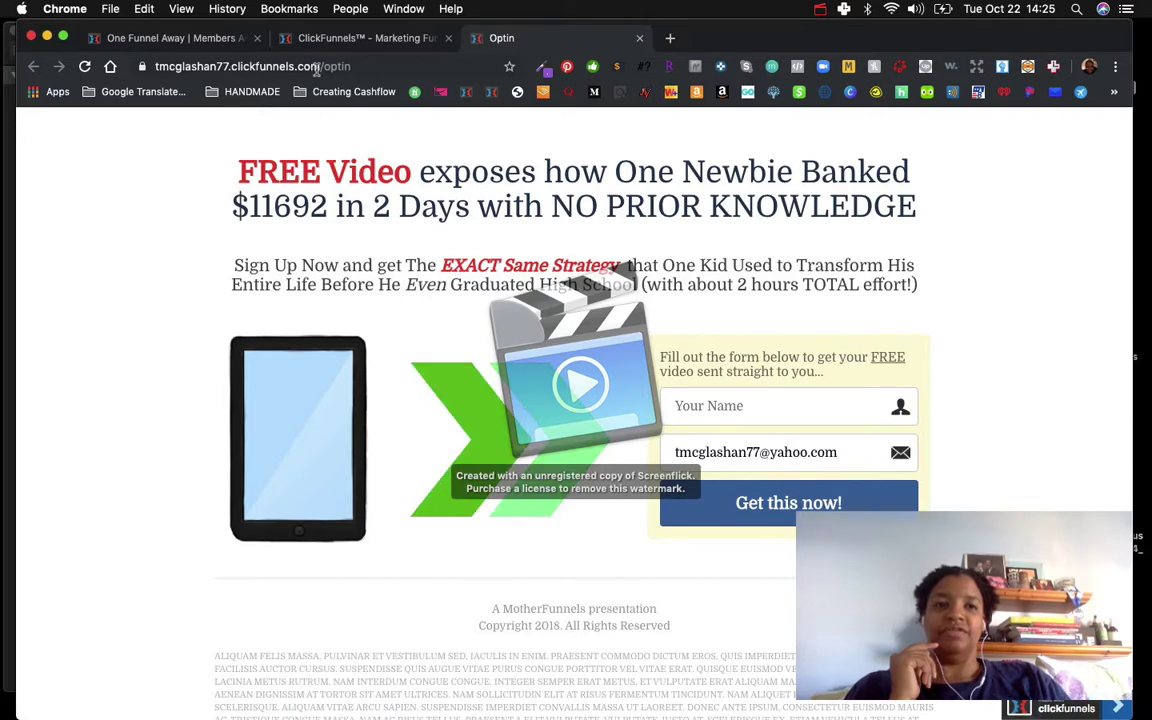
{"action": "left_click", "coordinate": [257, 66]}
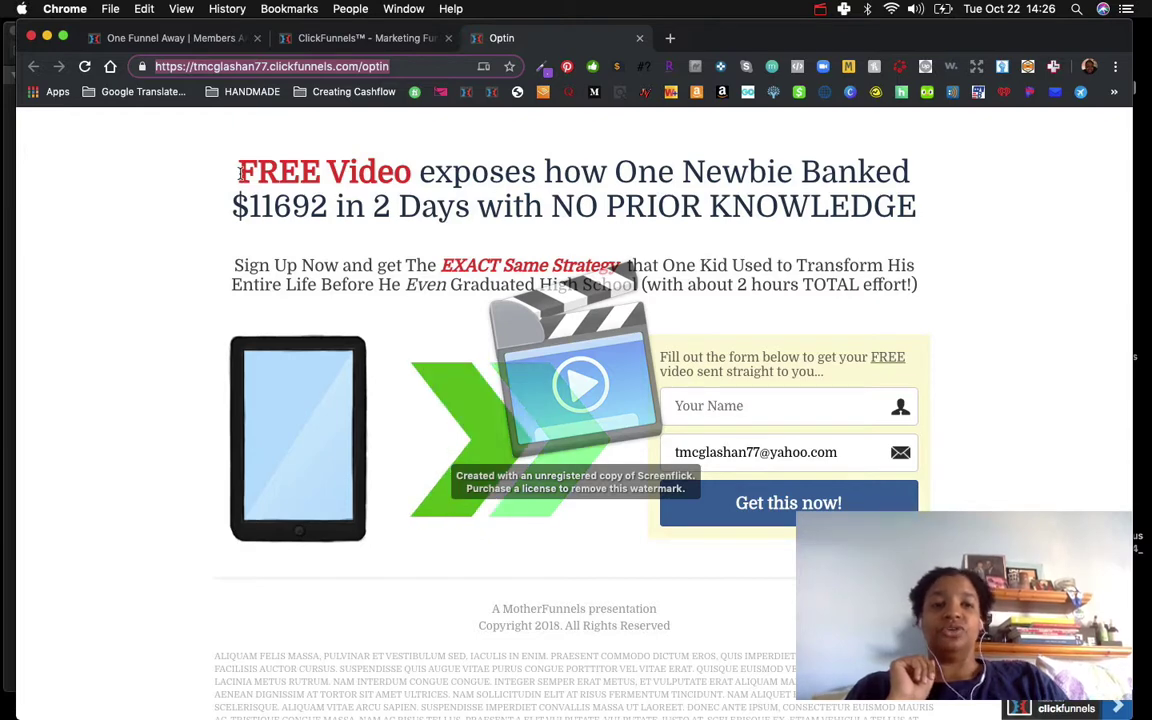
{"action": "left_click_drag", "start_coordinate": [218, 155], "coordinate": [967, 294]}
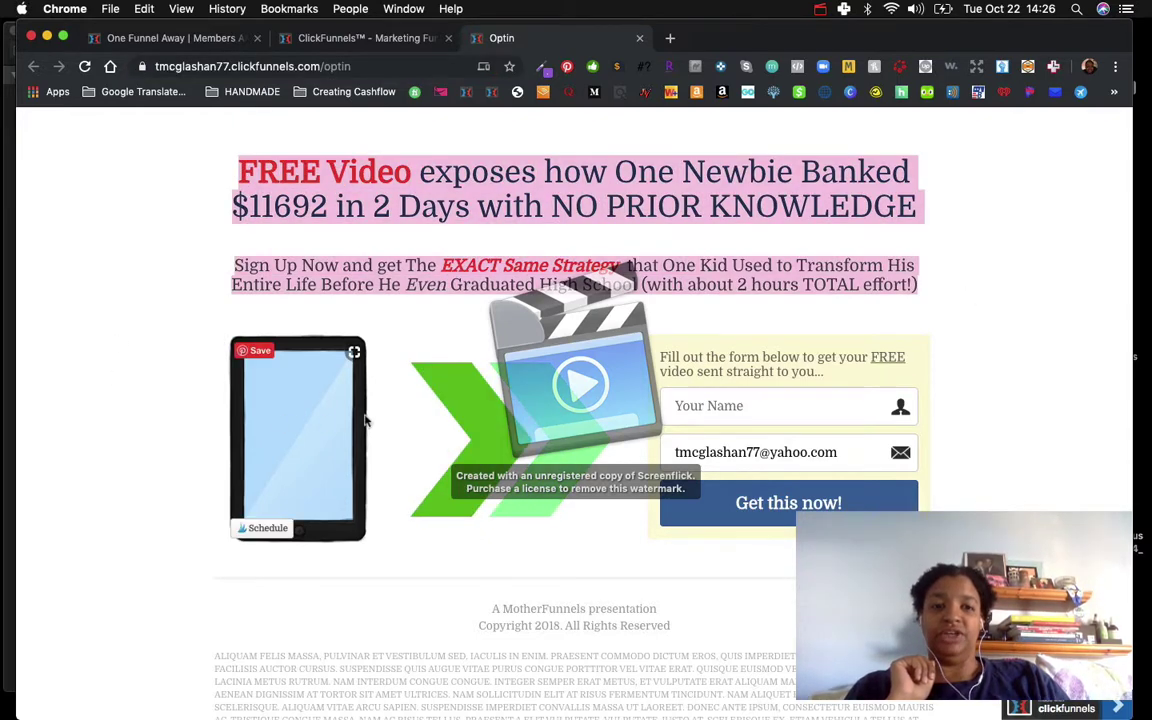
{"action": "left_click", "coordinate": [173, 150]}
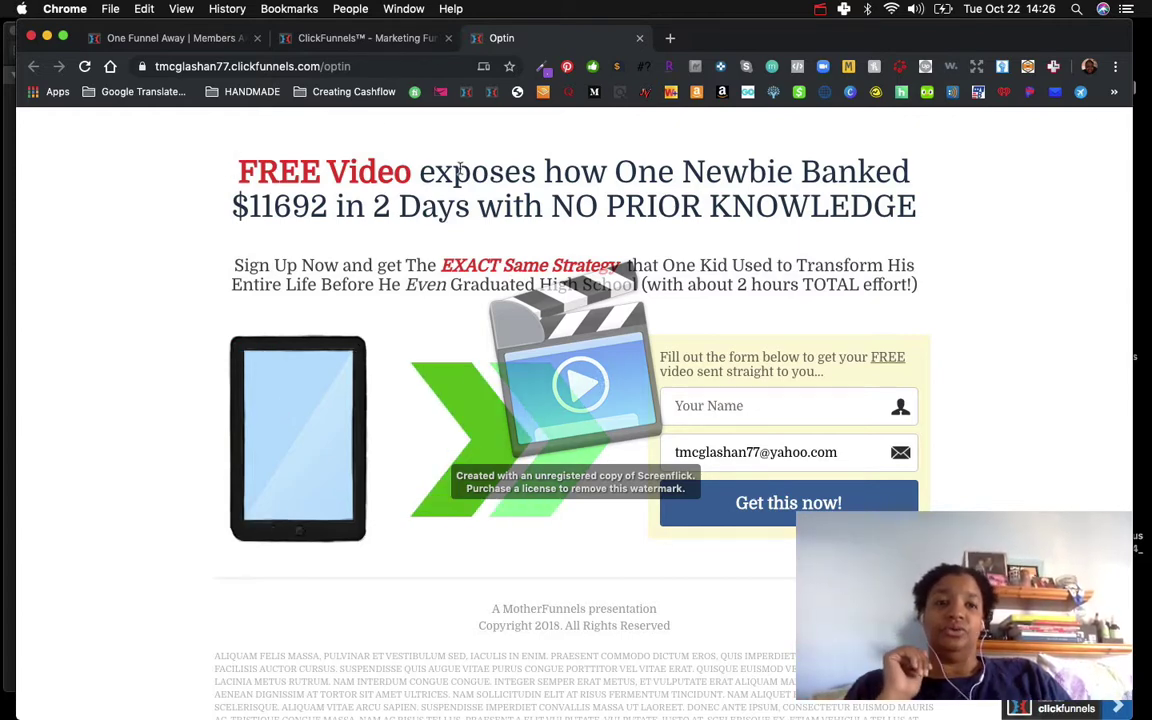
{"action": "left_click", "coordinate": [297, 67]}
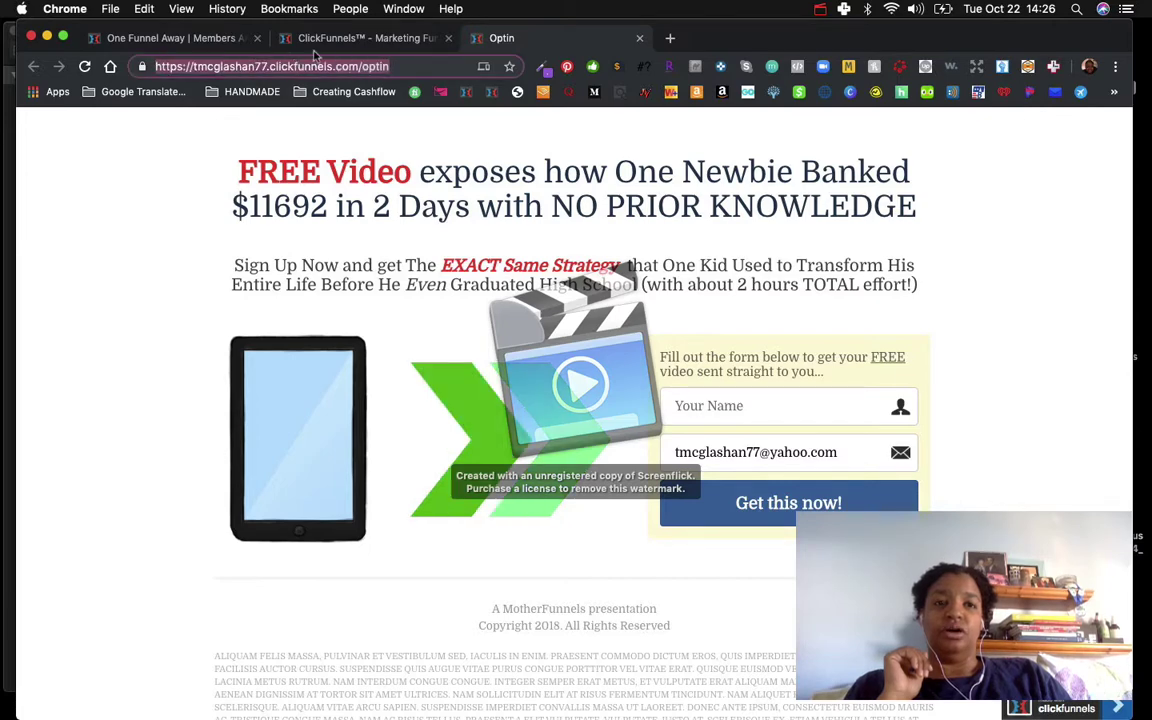
{"action": "left_click", "coordinate": [292, 38]}
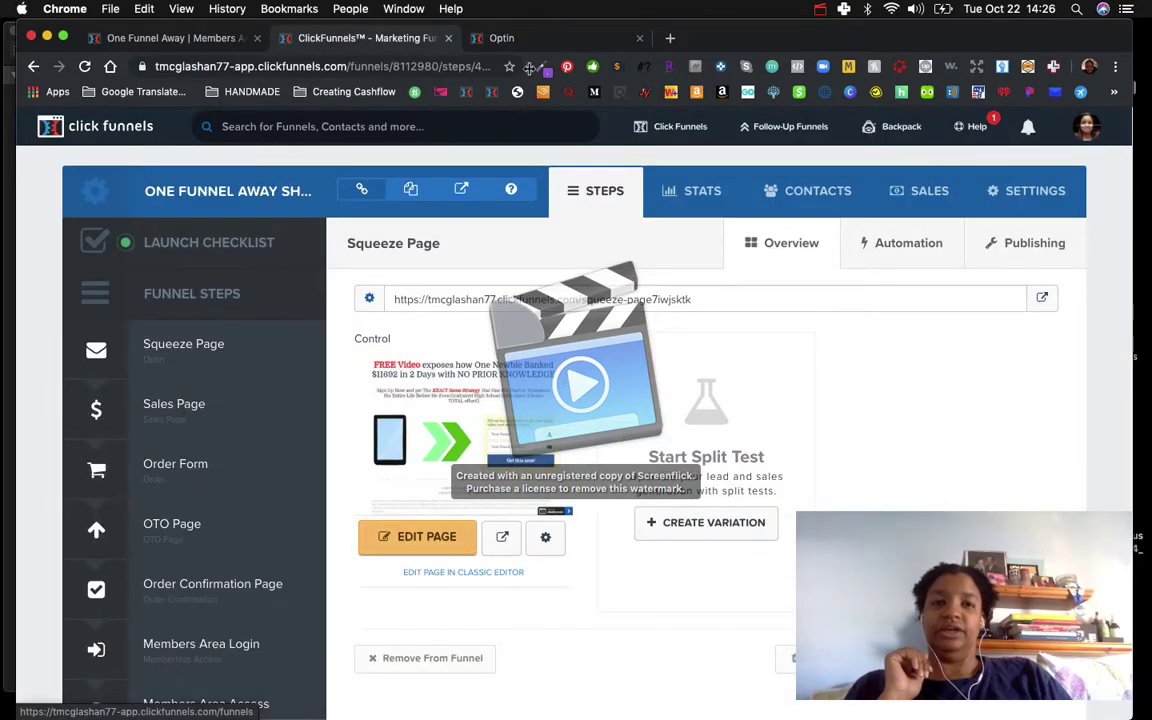
{"action": "left_click", "coordinate": [495, 38]}
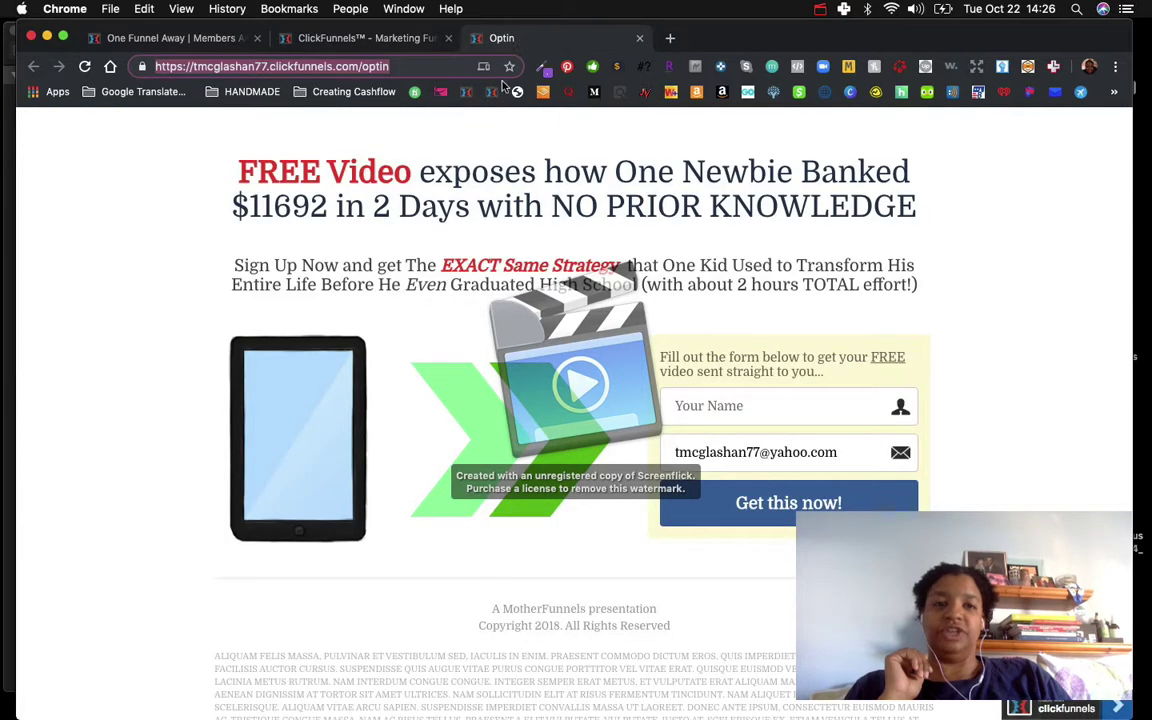
{"action": "left_click", "coordinate": [155, 231]}
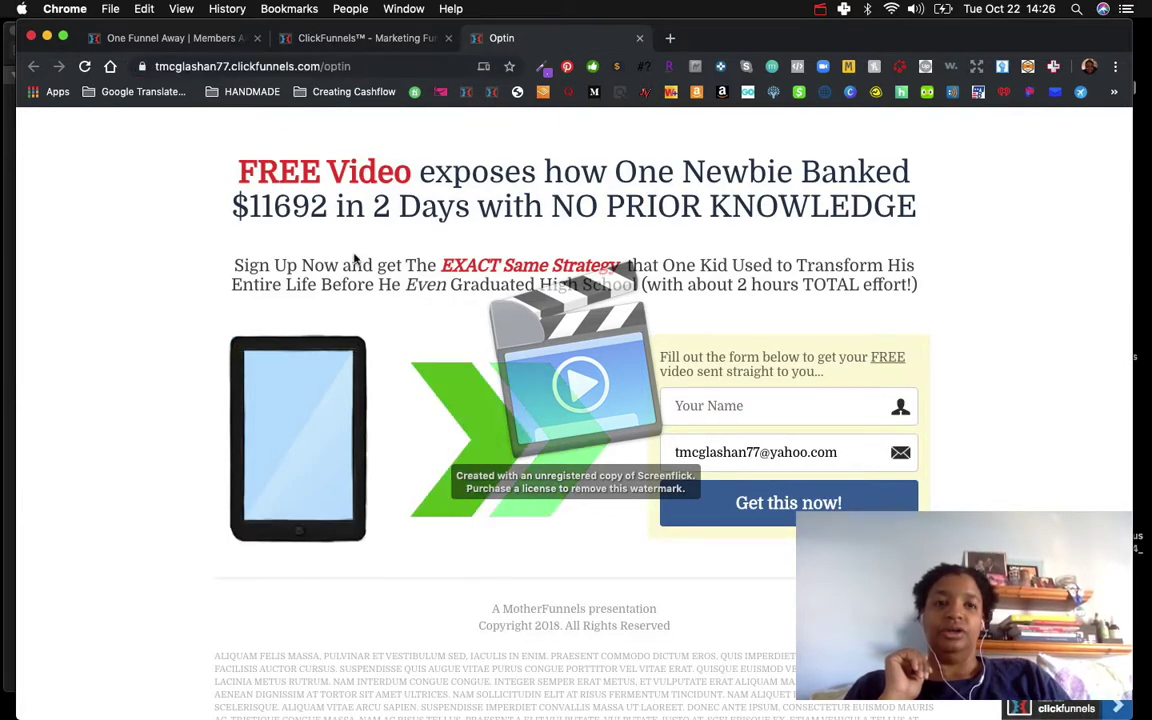
{"action": "left_click", "coordinate": [819, 10]}
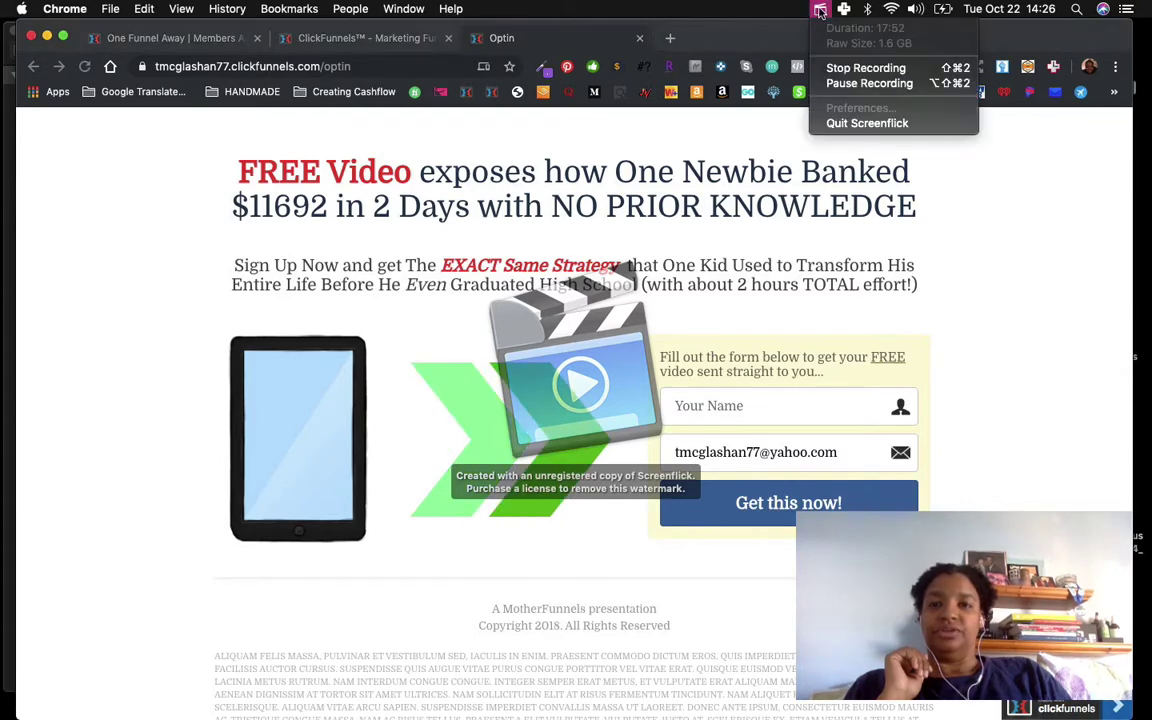
{"action": "left_click", "coordinate": [850, 84]}
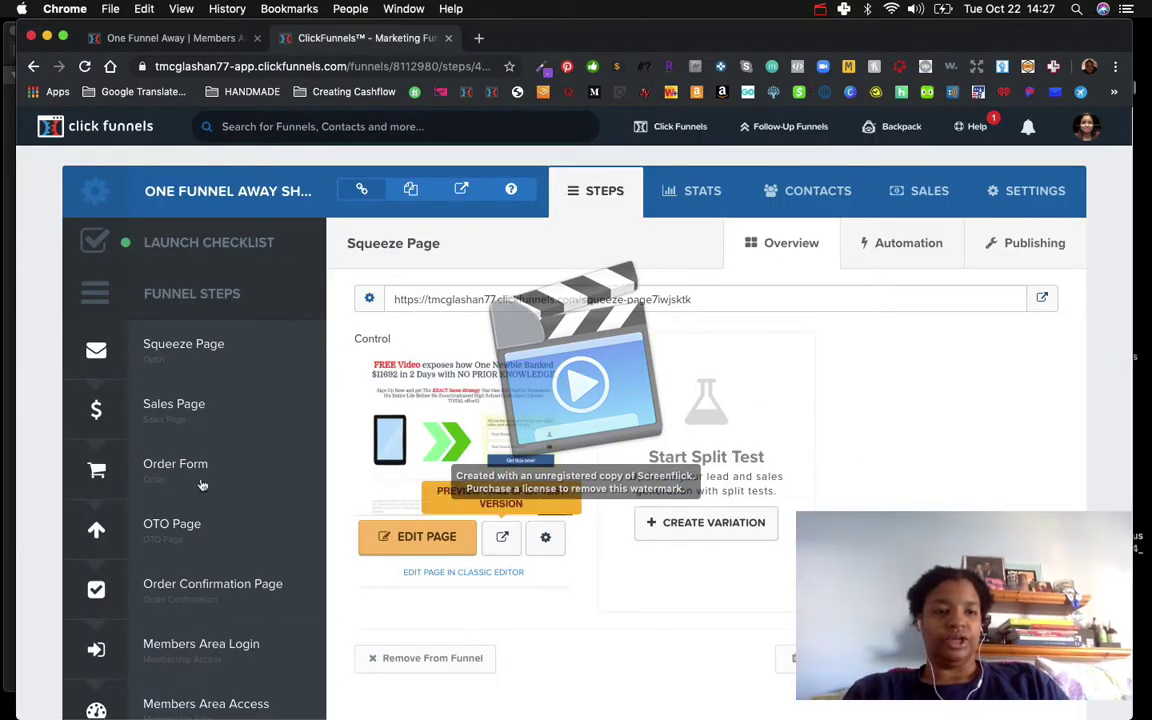
Step: Select the funnel's Sales Page step and open its live page in its own tab
{"action": "scroll", "coordinate": [165, 480], "scroll_direction": "down", "scroll_amount": 5}
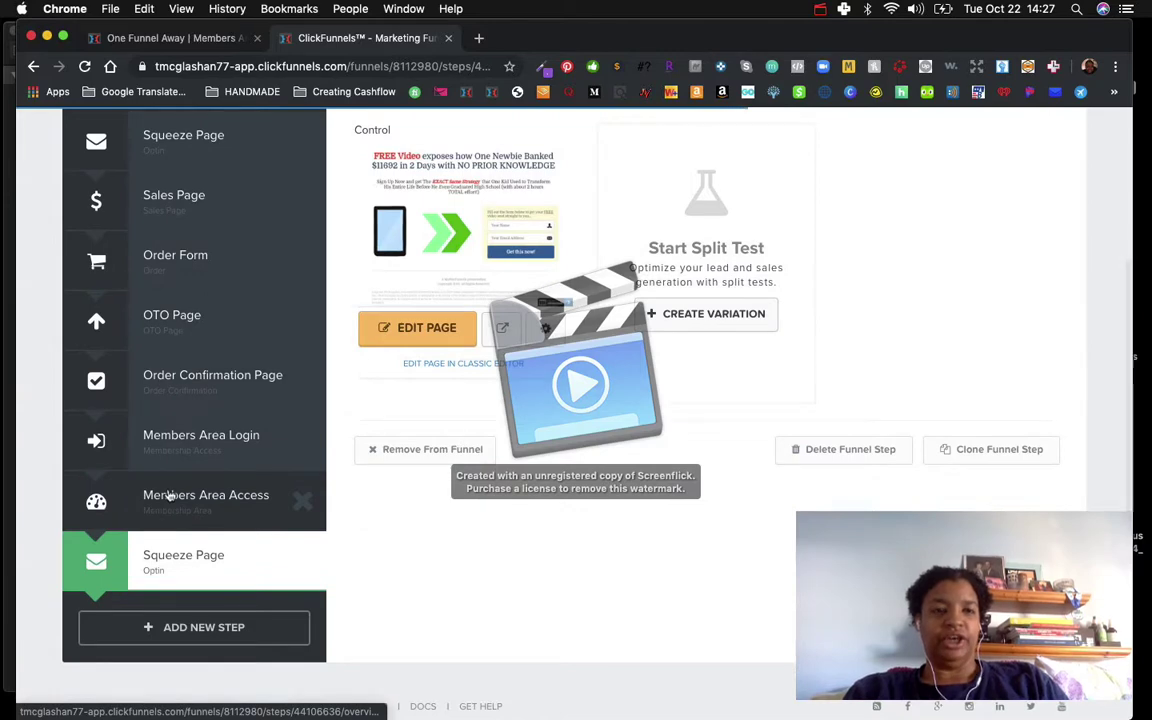
{"action": "left_click", "coordinate": [165, 202]}
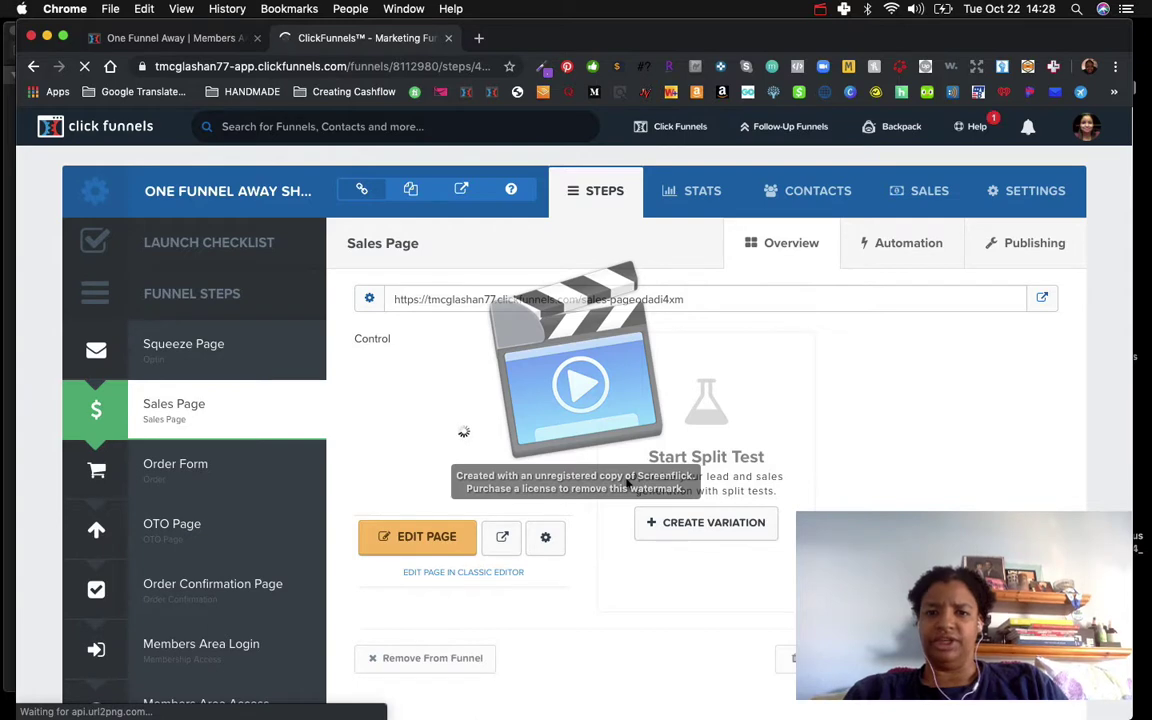
{"action": "scroll", "coordinate": [620, 581], "scroll_direction": "down", "scroll_amount": 2}
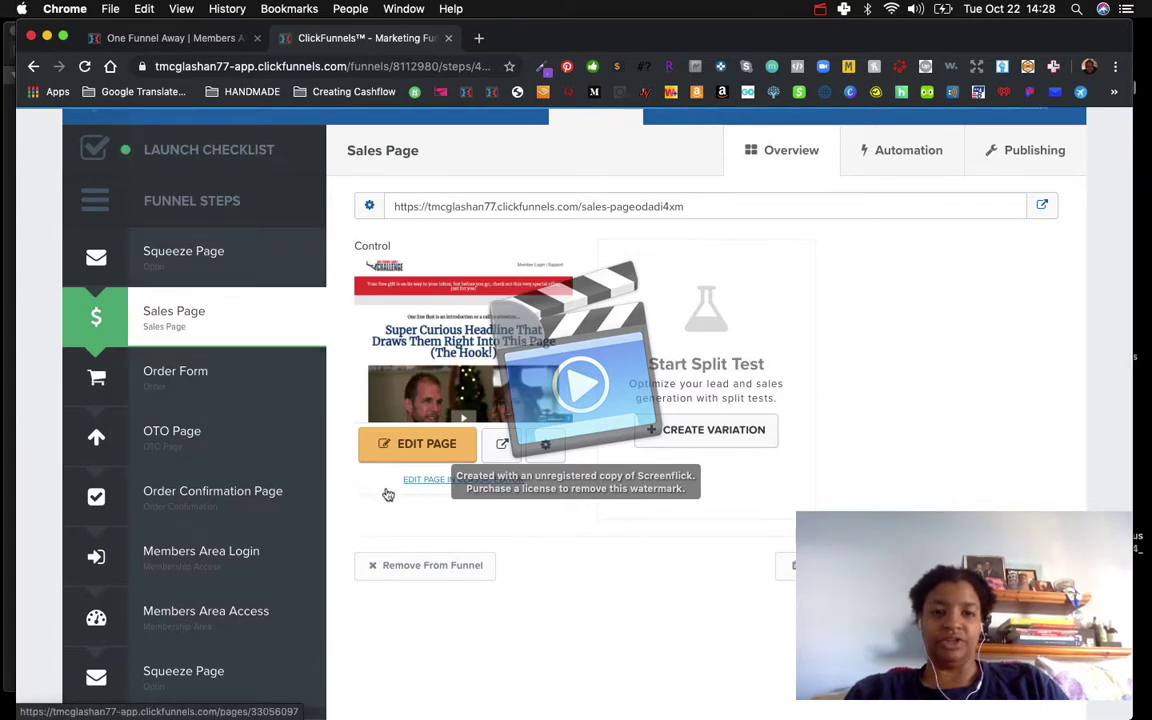
{"action": "left_click", "coordinate": [1044, 206]}
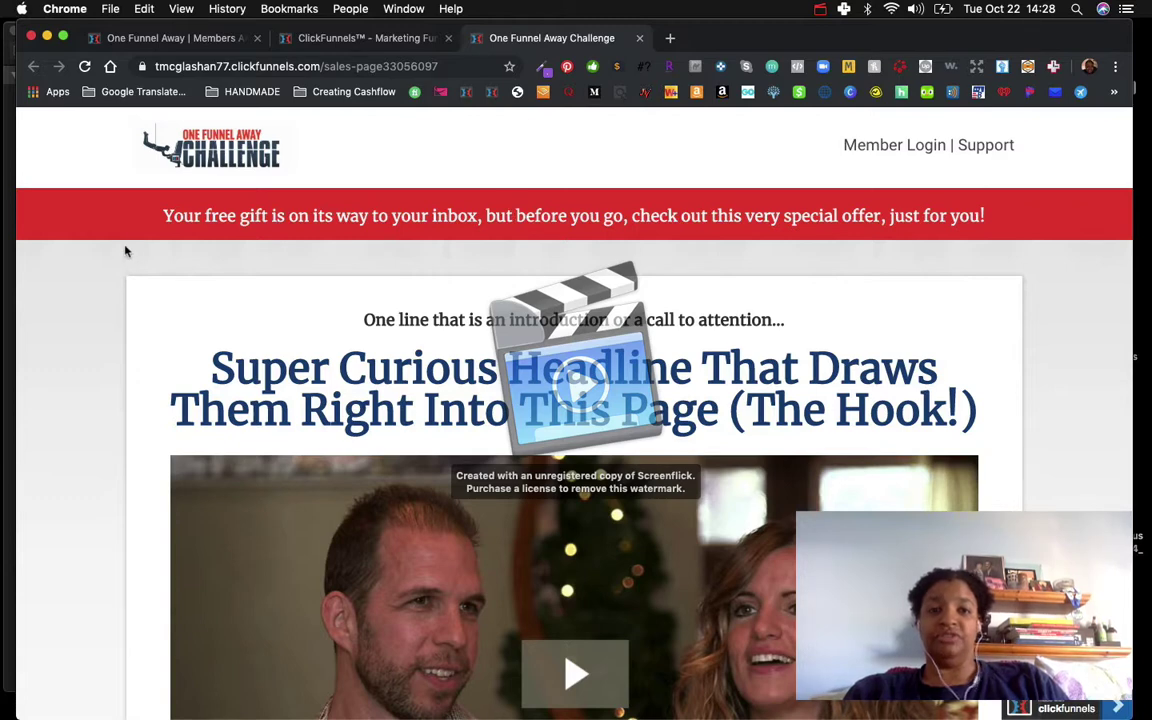
Step: Examine the live sales page's free-gift banner, hook headline and video section
{"action": "triple_click", "coordinate": [177, 214]}
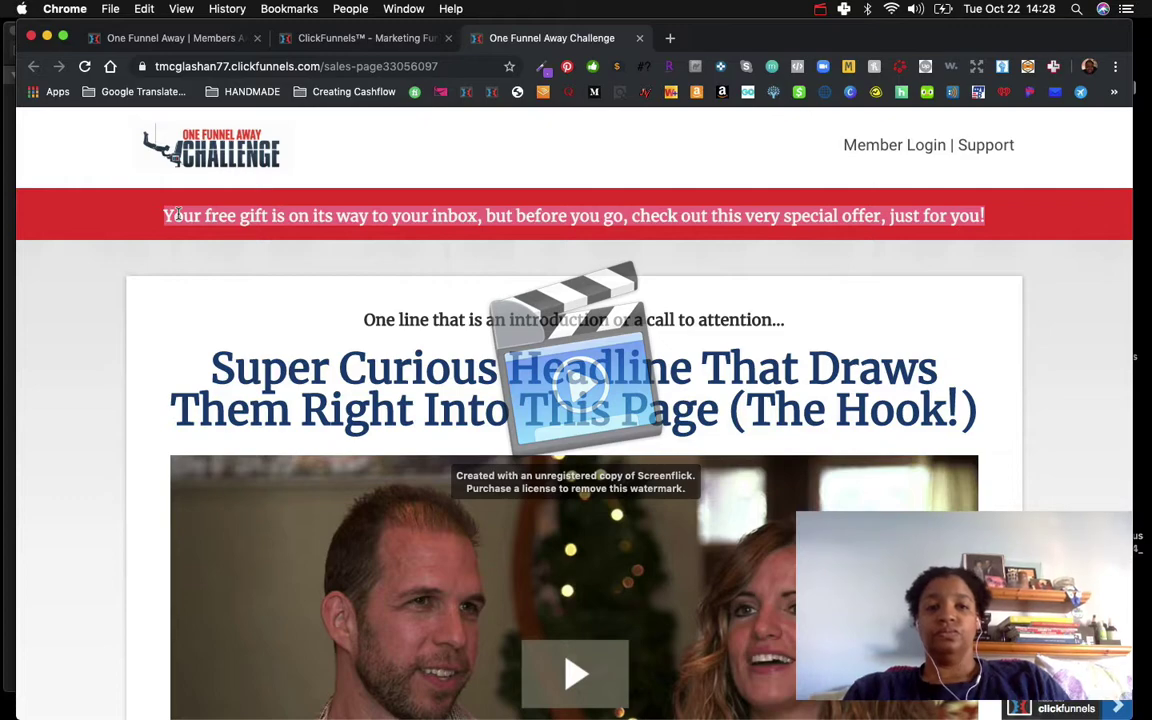
{"action": "left_click", "coordinate": [168, 257]}
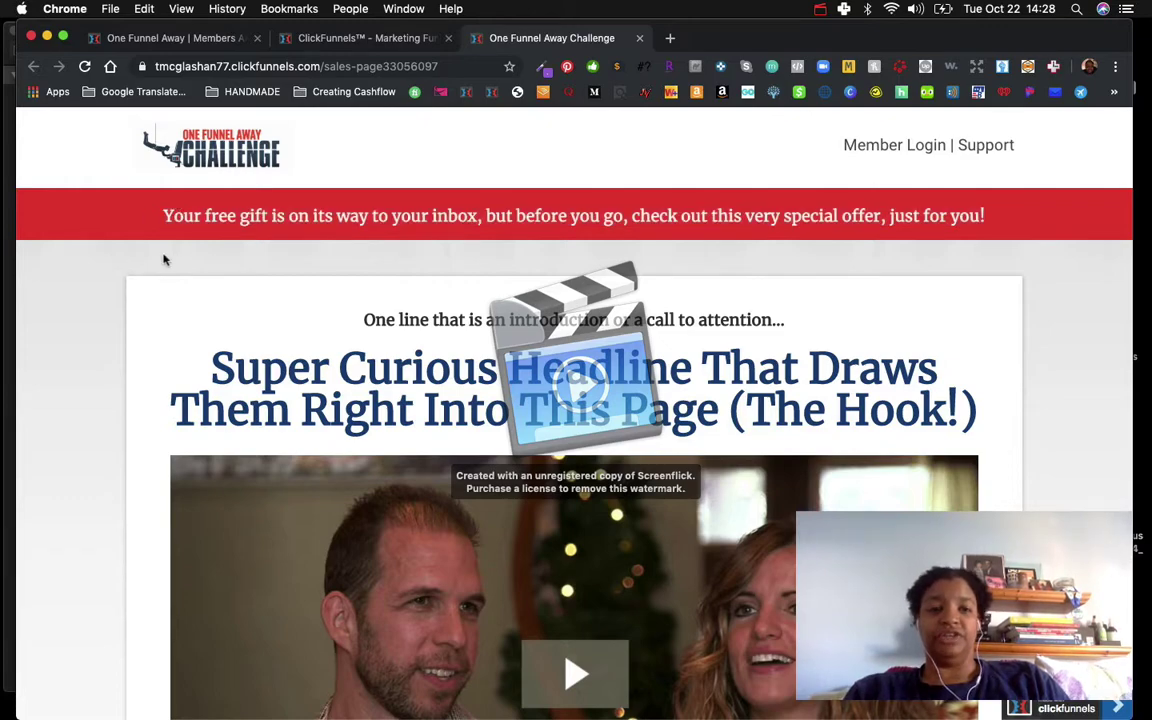
{"action": "scroll", "coordinate": [110, 393], "scroll_direction": "down", "scroll_amount": 4}
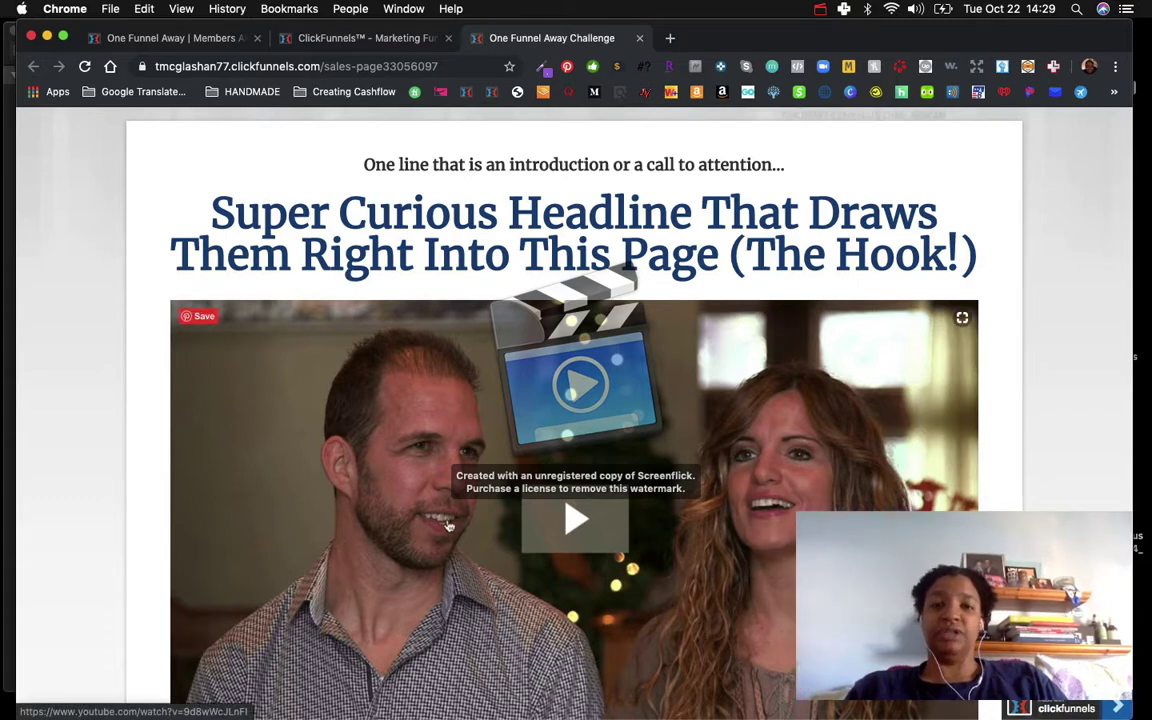
{"action": "scroll", "coordinate": [450, 527], "scroll_direction": "down", "scroll_amount": 2}
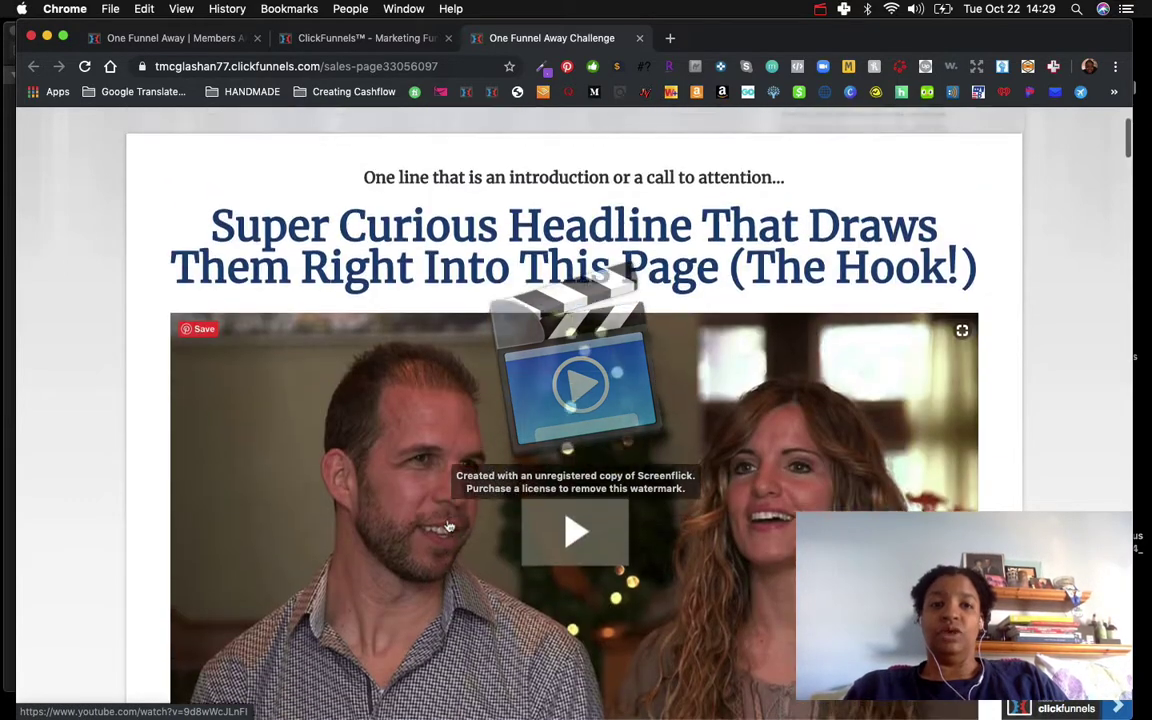
{"action": "scroll", "coordinate": [500, 400], "scroll_direction": "up", "scroll_amount": 3}
{"action": "scroll", "coordinate": [528, 518], "scroll_direction": "down", "scroll_amount": 5}
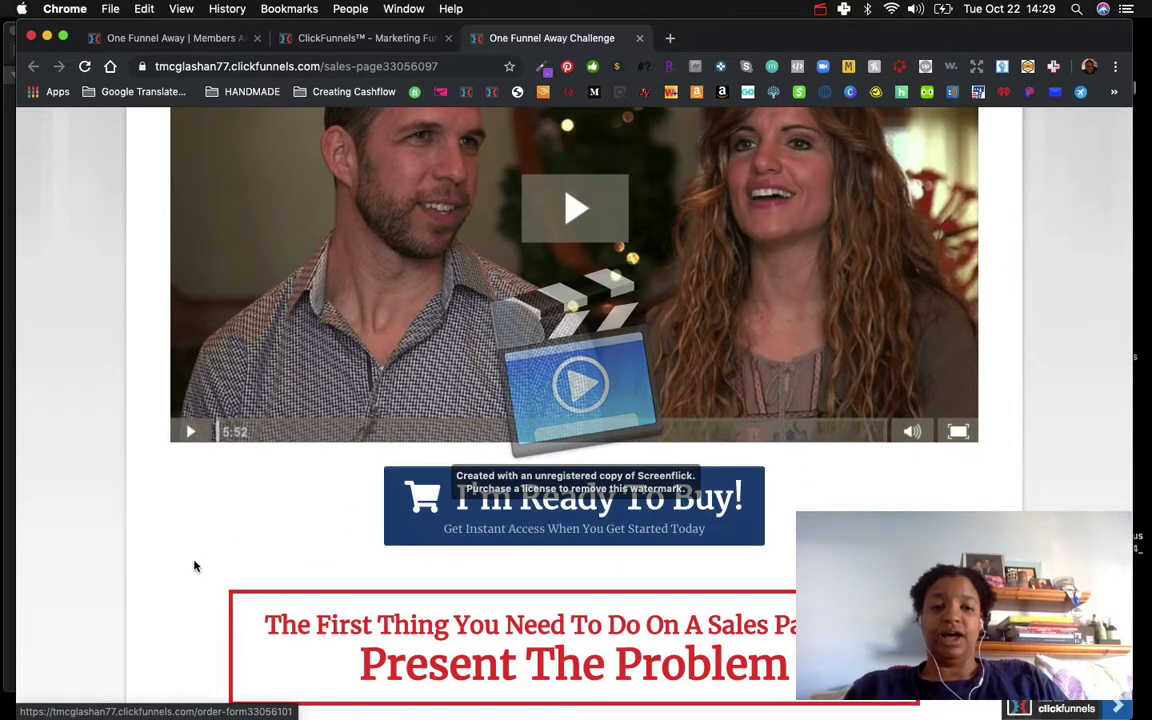
Step: Read through the sales page's sections on presenting the problem, twisting the knife, introducing the story and imagining success
{"action": "scroll", "coordinate": [169, 586], "scroll_direction": "down", "scroll_amount": 3}
{"action": "scroll", "coordinate": [169, 586], "scroll_direction": "down", "scroll_amount": 3}
{"action": "scroll", "coordinate": [183, 550], "scroll_direction": "down", "scroll_amount": 5}
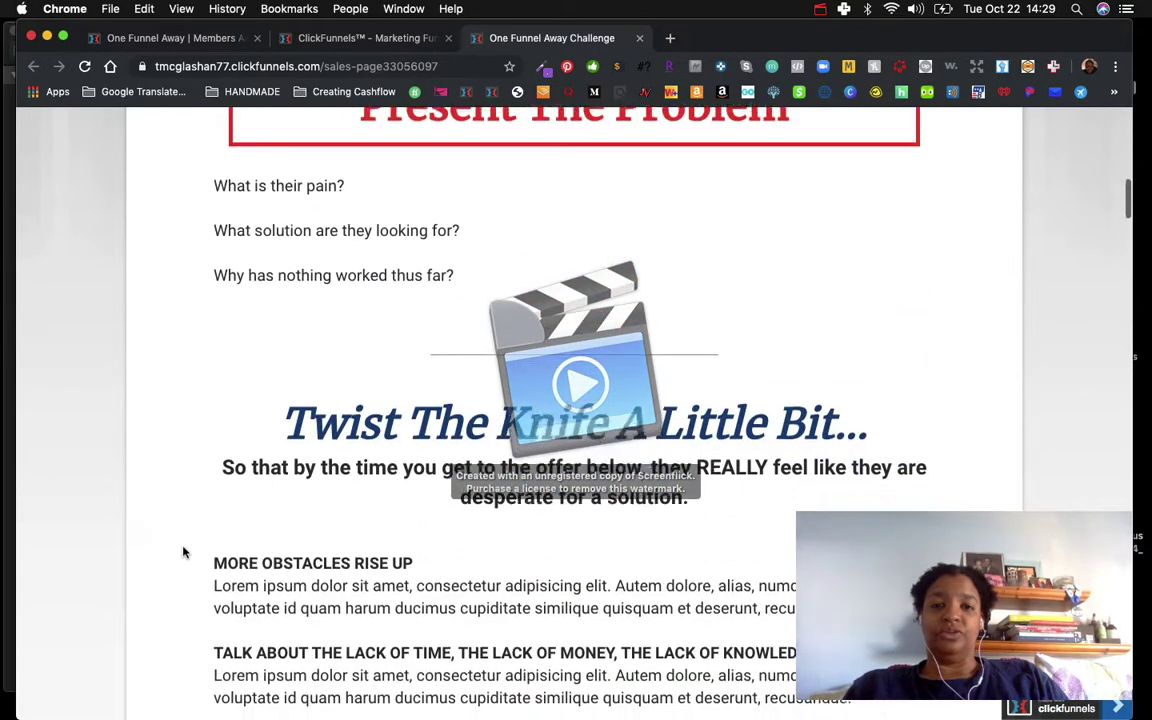
{"action": "scroll", "coordinate": [219, 495], "scroll_direction": "down", "scroll_amount": 5}
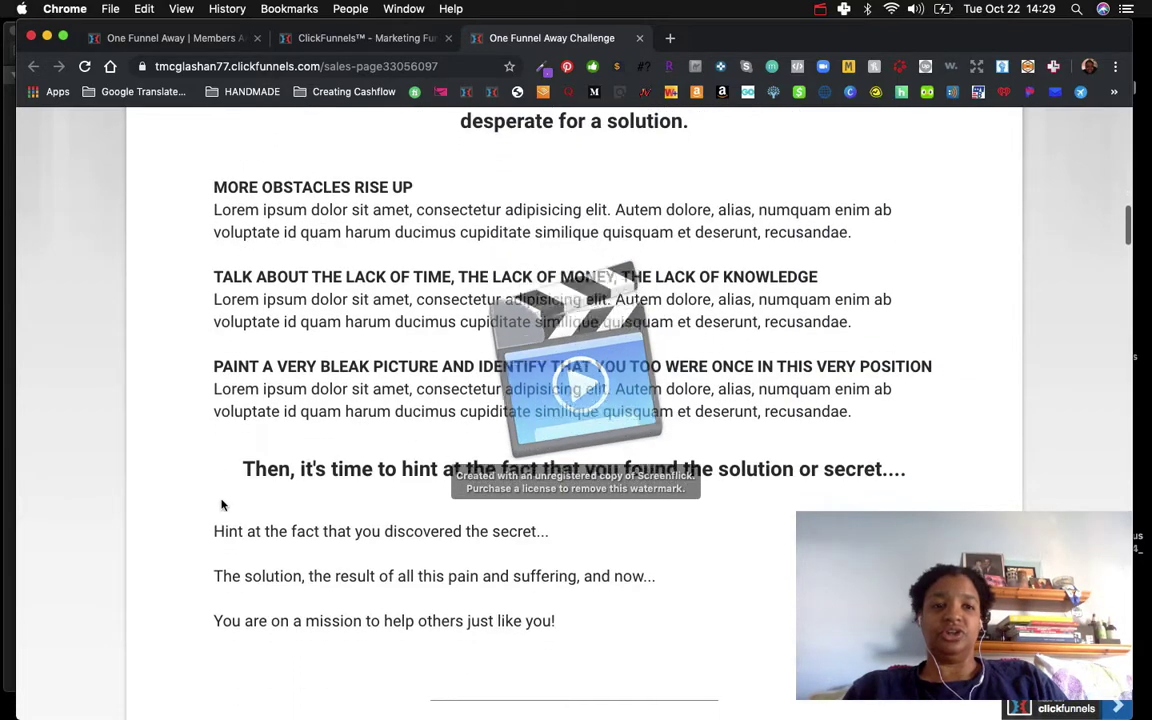
{"action": "scroll", "coordinate": [221, 500], "scroll_direction": "up", "scroll_amount": 1}
{"action": "scroll", "coordinate": [222, 505], "scroll_direction": "up", "scroll_amount": 3}
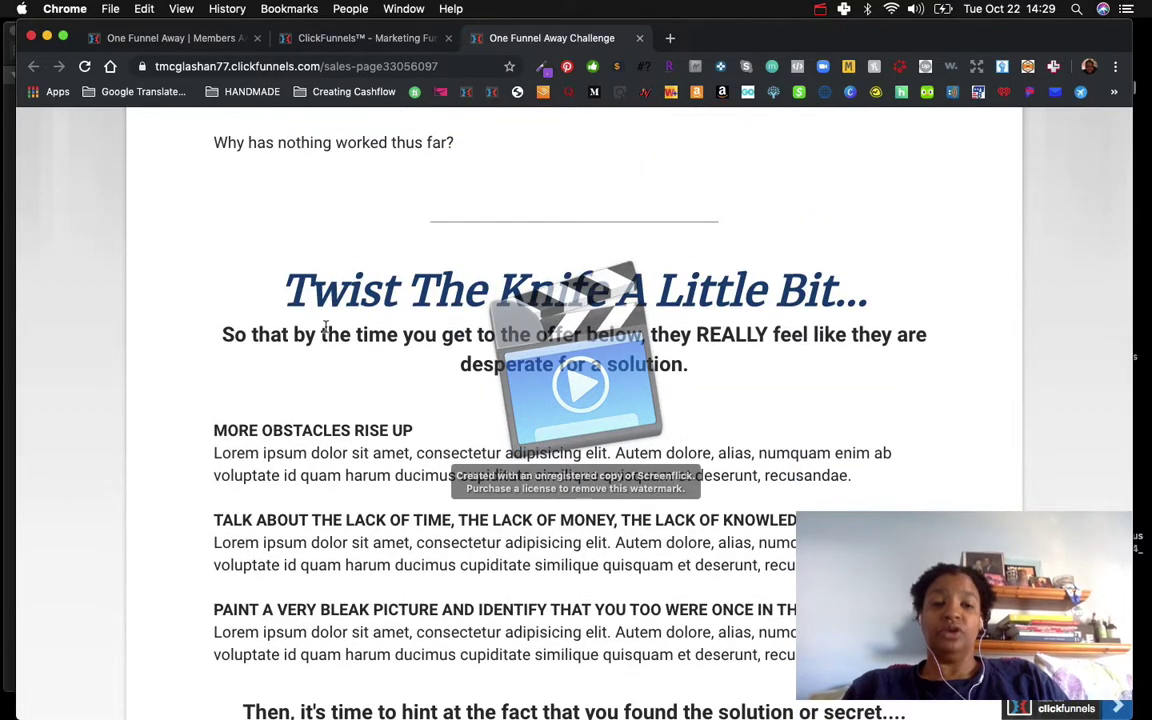
{"action": "scroll", "coordinate": [269, 493], "scroll_direction": "down", "scroll_amount": 2}
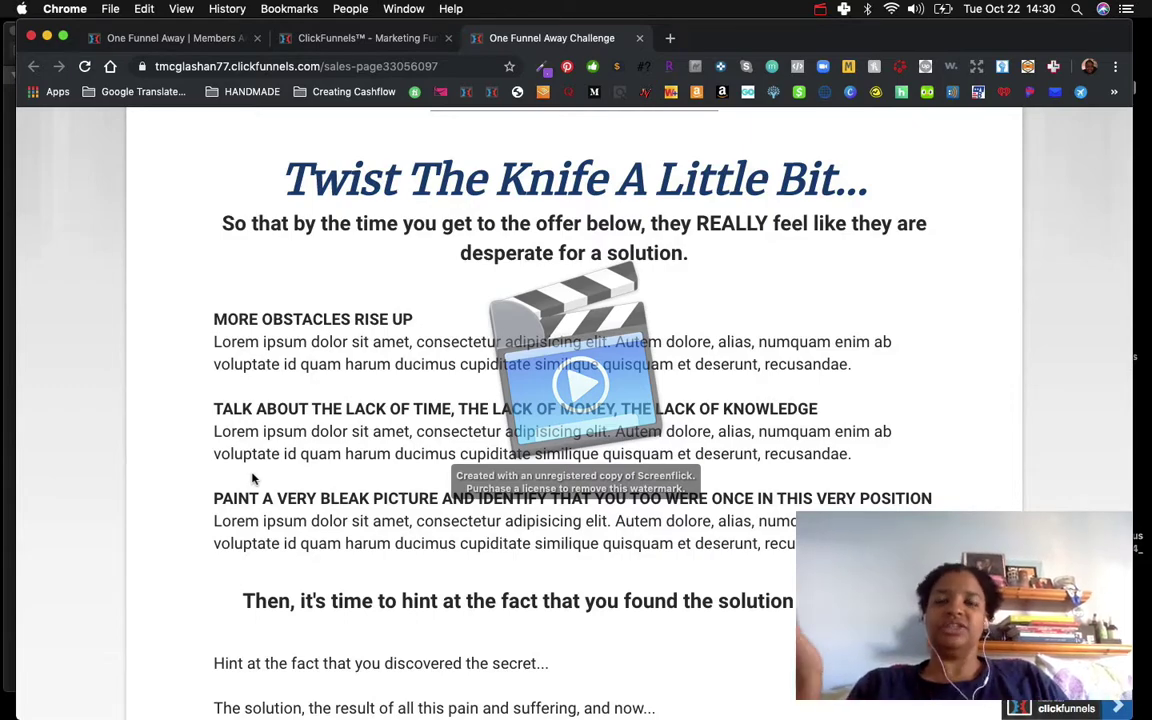
{"action": "scroll", "coordinate": [220, 539], "scroll_direction": "down", "scroll_amount": 10}
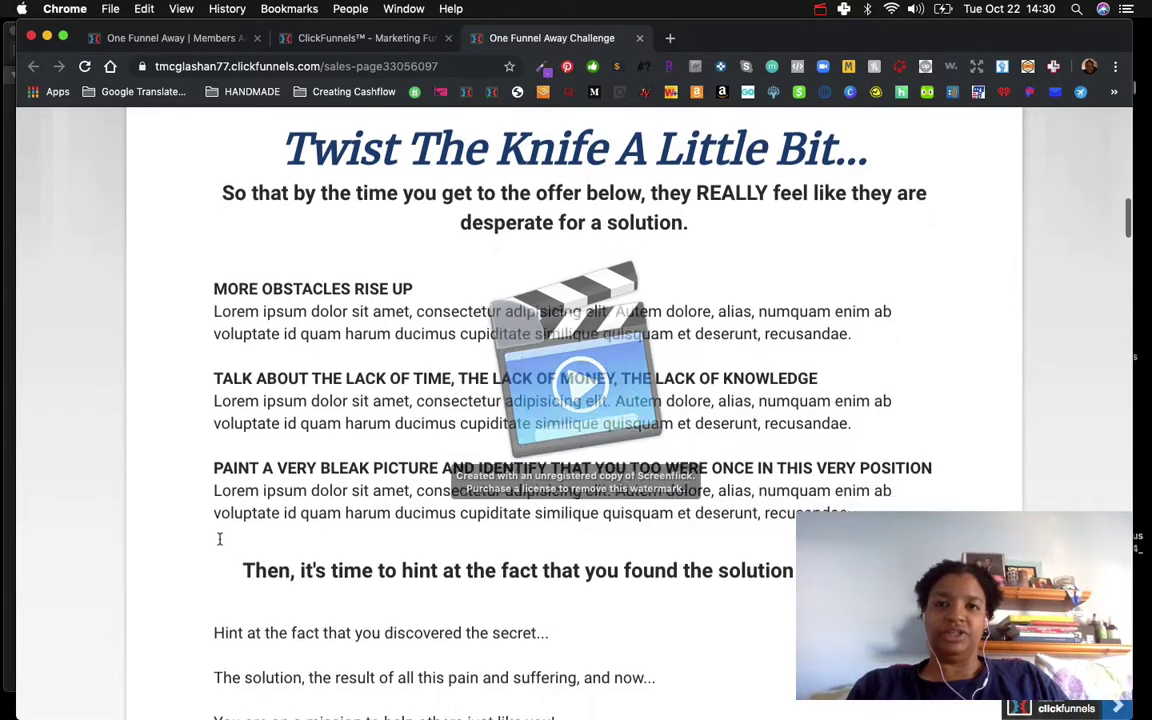
{"action": "scroll", "coordinate": [220, 539], "scroll_direction": "down", "scroll_amount": 9}
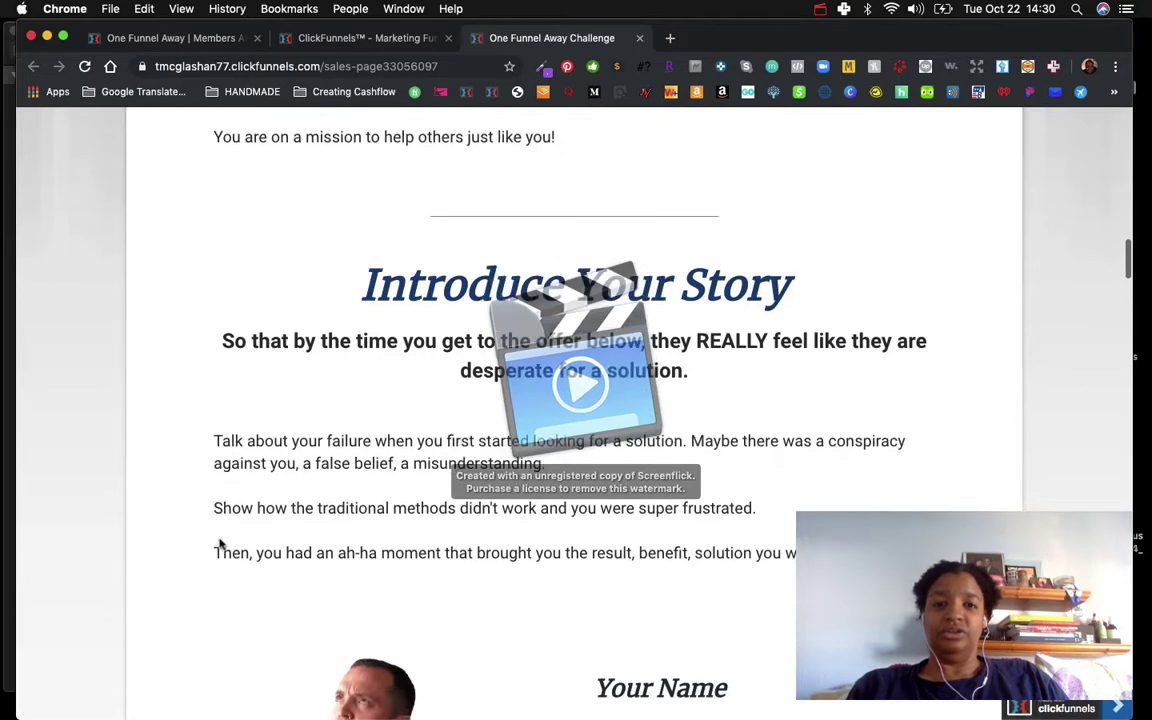
{"action": "scroll", "coordinate": [398, 373], "scroll_direction": "down", "scroll_amount": 15}
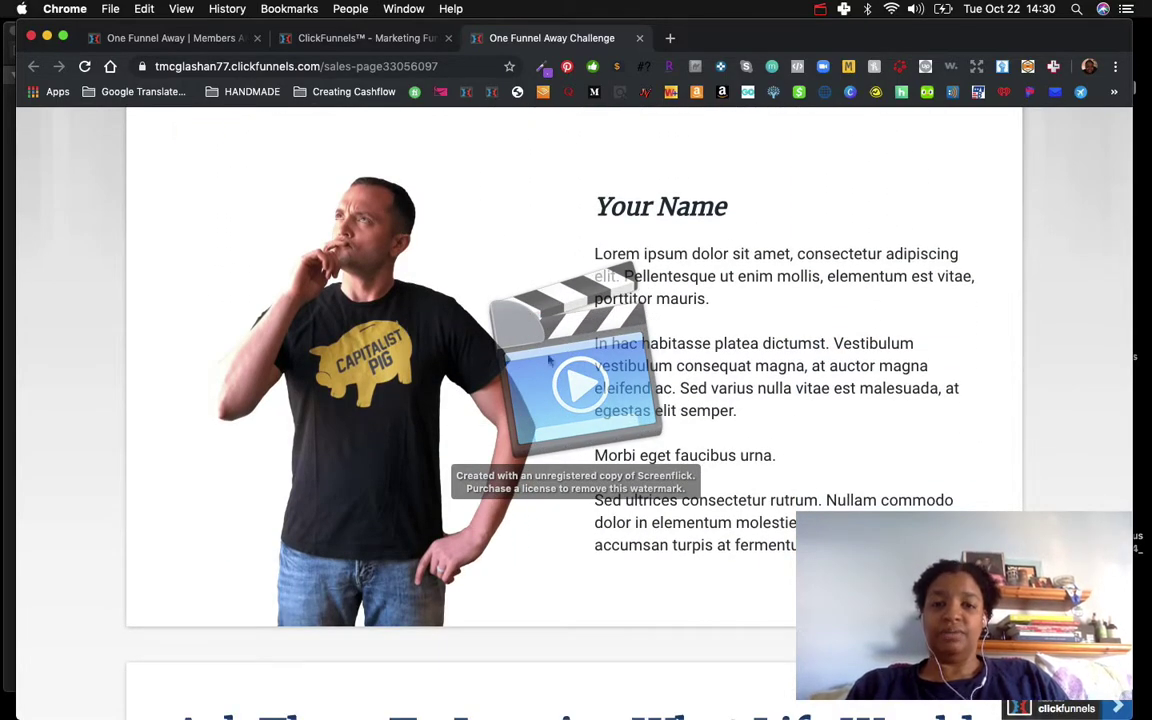
{"action": "scroll", "coordinate": [670, 391], "scroll_direction": "down", "scroll_amount": 15}
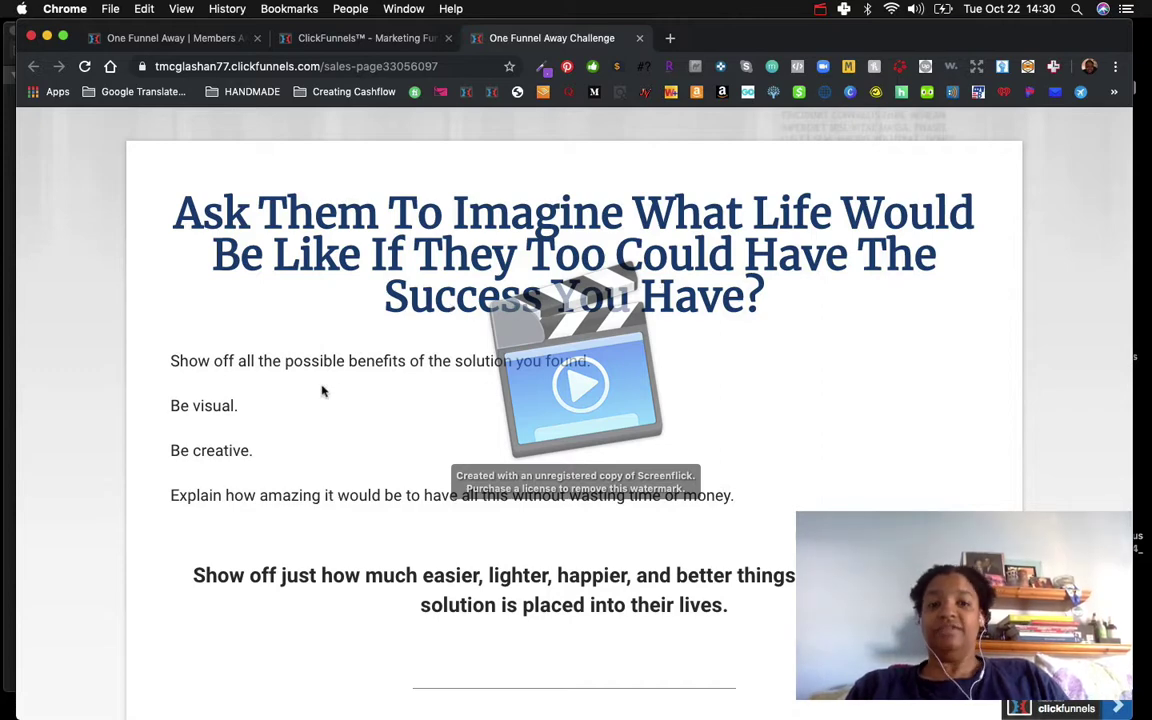
Step: Examine the sales page's offer announcement, buy button and the descriptions of the three offer pieces
{"action": "scroll", "coordinate": [321, 391], "scroll_direction": "down", "scroll_amount": 5}
{"action": "scroll", "coordinate": [322, 392], "scroll_direction": "down", "scroll_amount": 12}
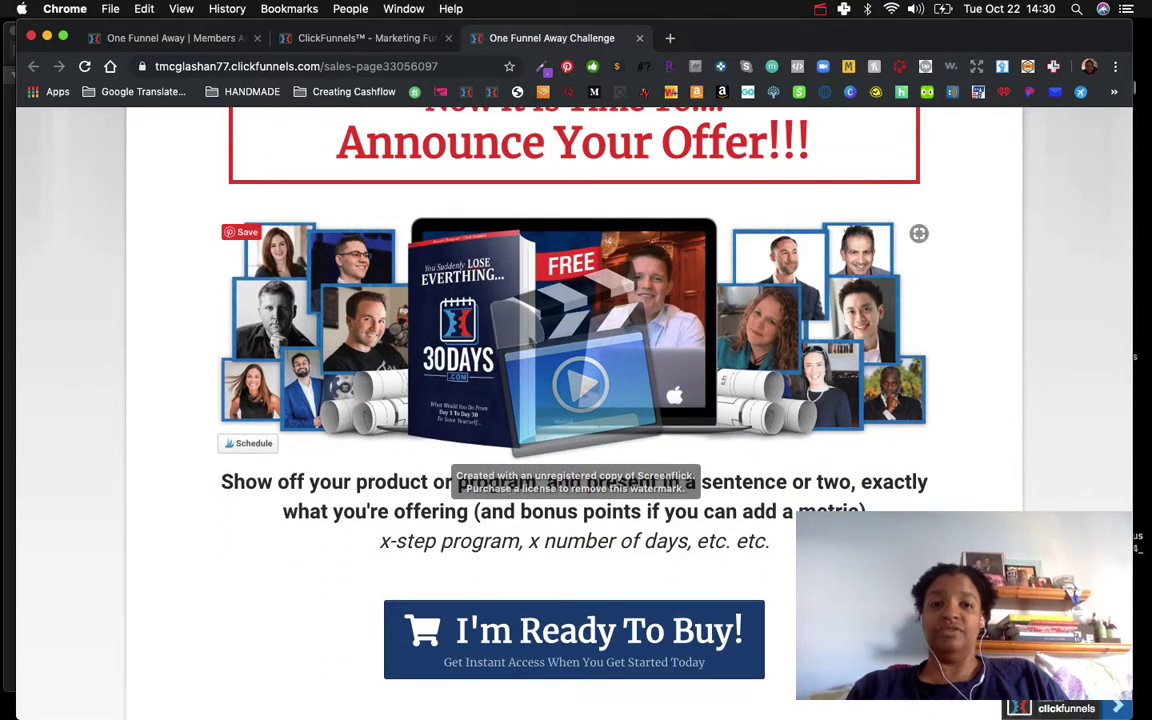
{"action": "scroll", "coordinate": [530, 342], "scroll_direction": "up", "scroll_amount": 3}
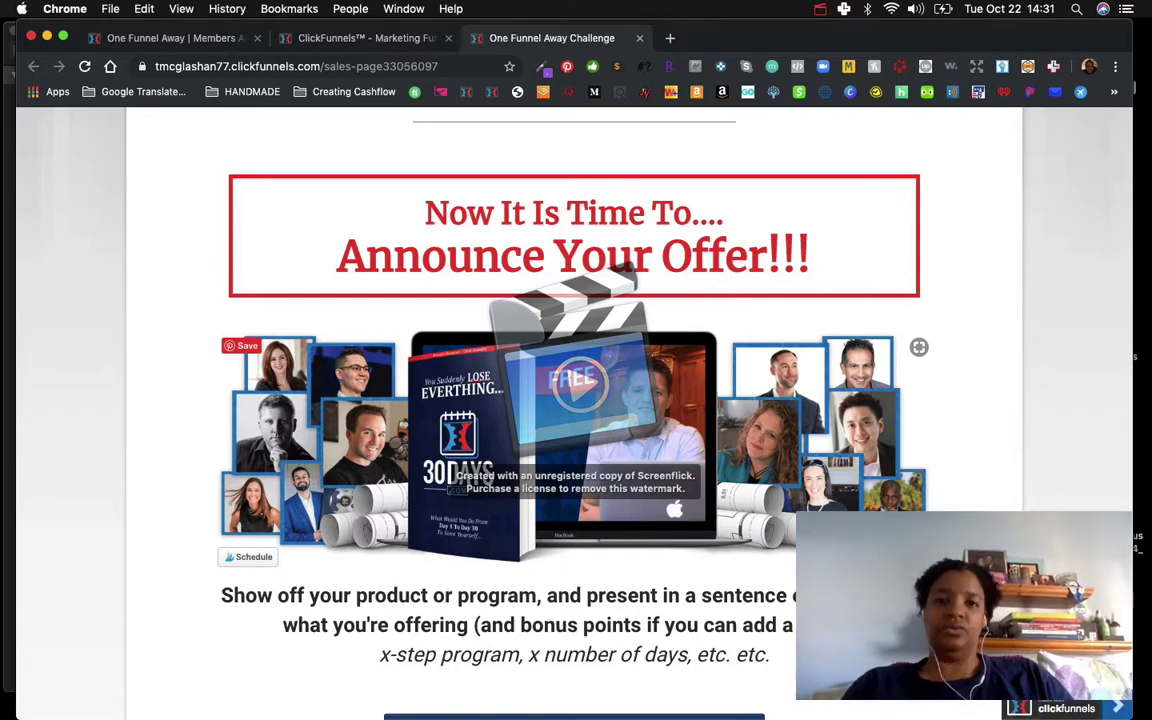
{"action": "scroll", "coordinate": [420, 648], "scroll_direction": "down", "scroll_amount": 5}
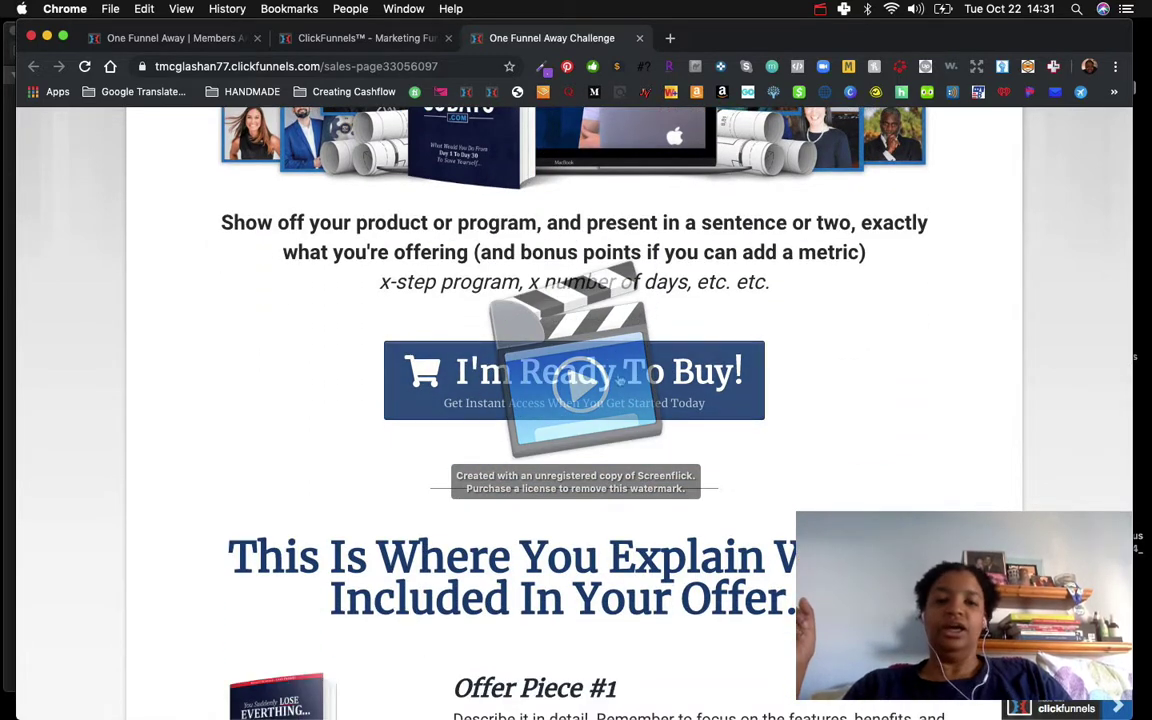
{"action": "scroll", "coordinate": [526, 420], "scroll_direction": "down", "scroll_amount": 1}
{"action": "scroll", "coordinate": [526, 420], "scroll_direction": "down", "scroll_amount": 10}
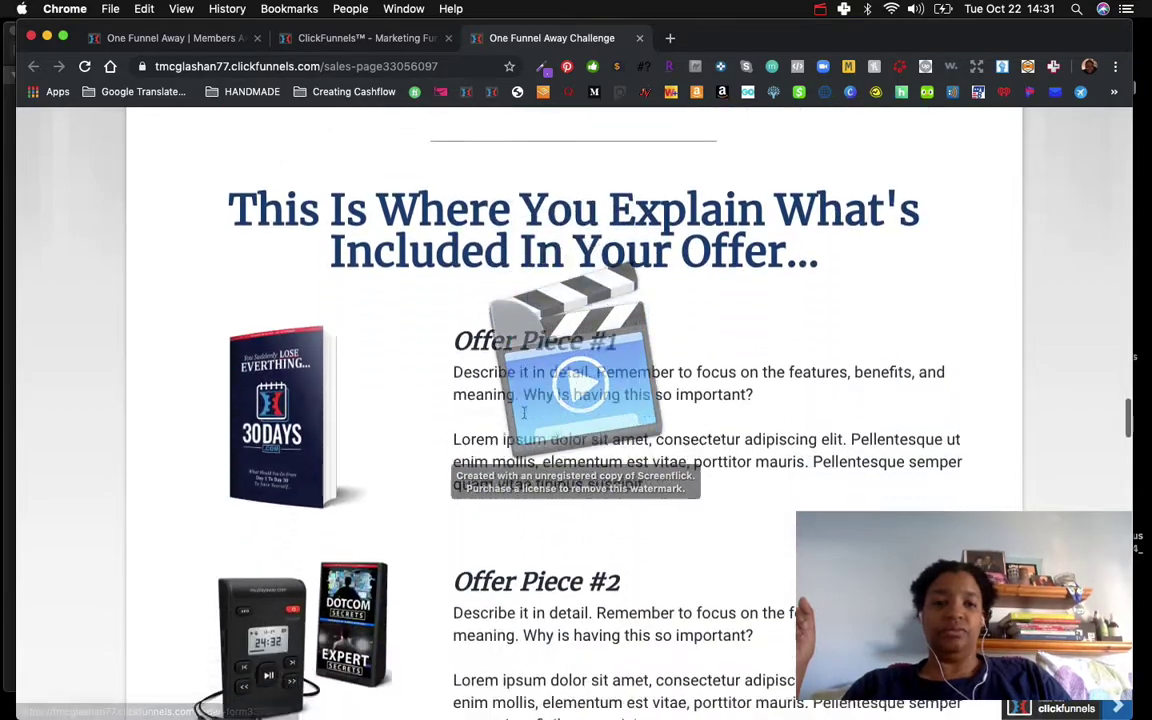
{"action": "scroll", "coordinate": [526, 418], "scroll_direction": "down", "scroll_amount": 3}
{"action": "scroll", "coordinate": [526, 418], "scroll_direction": "up", "scroll_amount": 1}
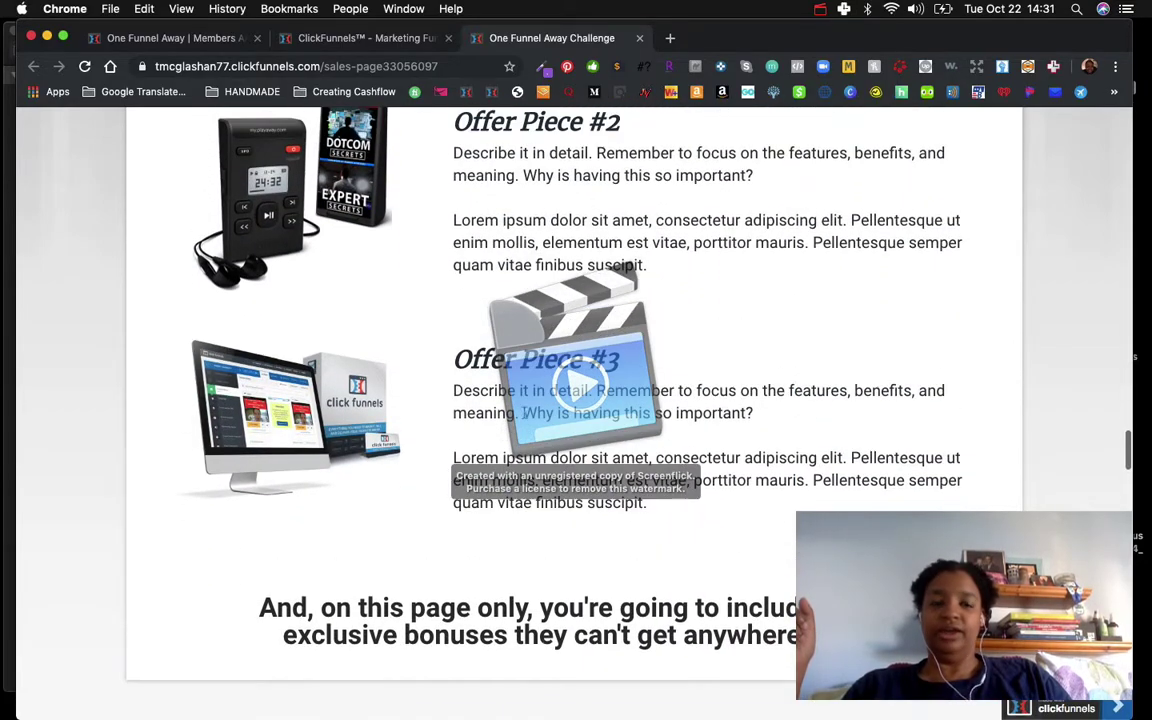
Step: Review the three Super Cool Bonus sections on the sales page
{"action": "scroll", "coordinate": [604, 487], "scroll_direction": "down", "scroll_amount": 9}
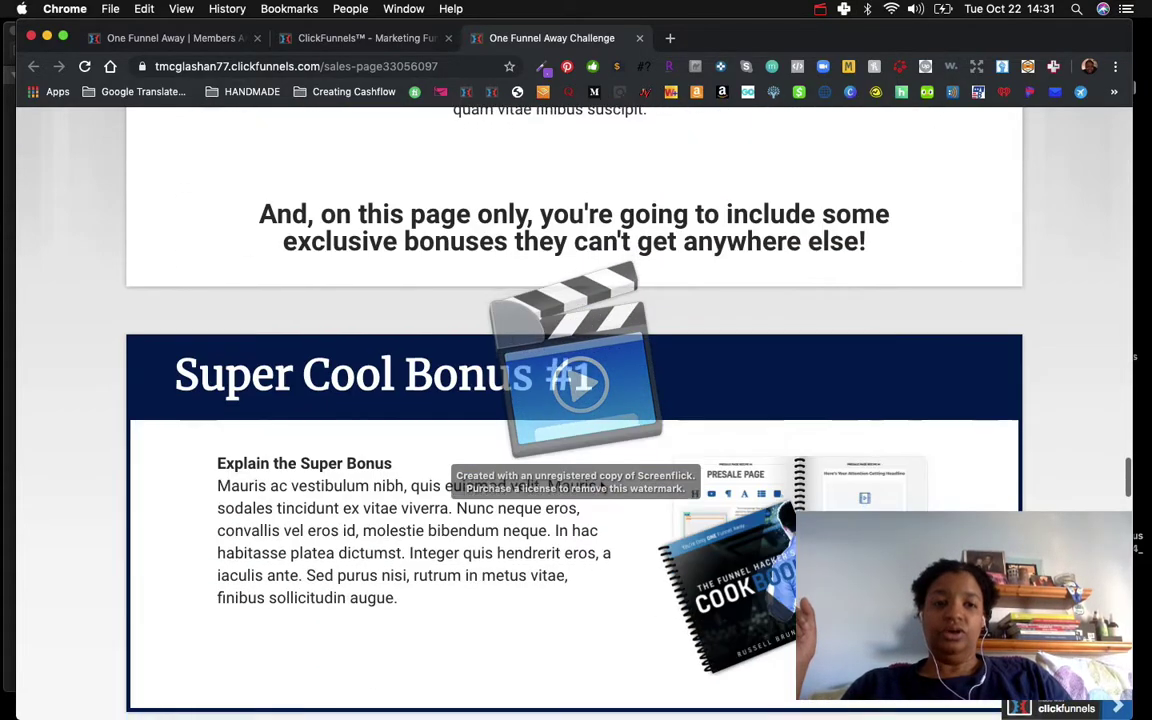
{"action": "scroll", "coordinate": [603, 487], "scroll_direction": "down", "scroll_amount": 13}
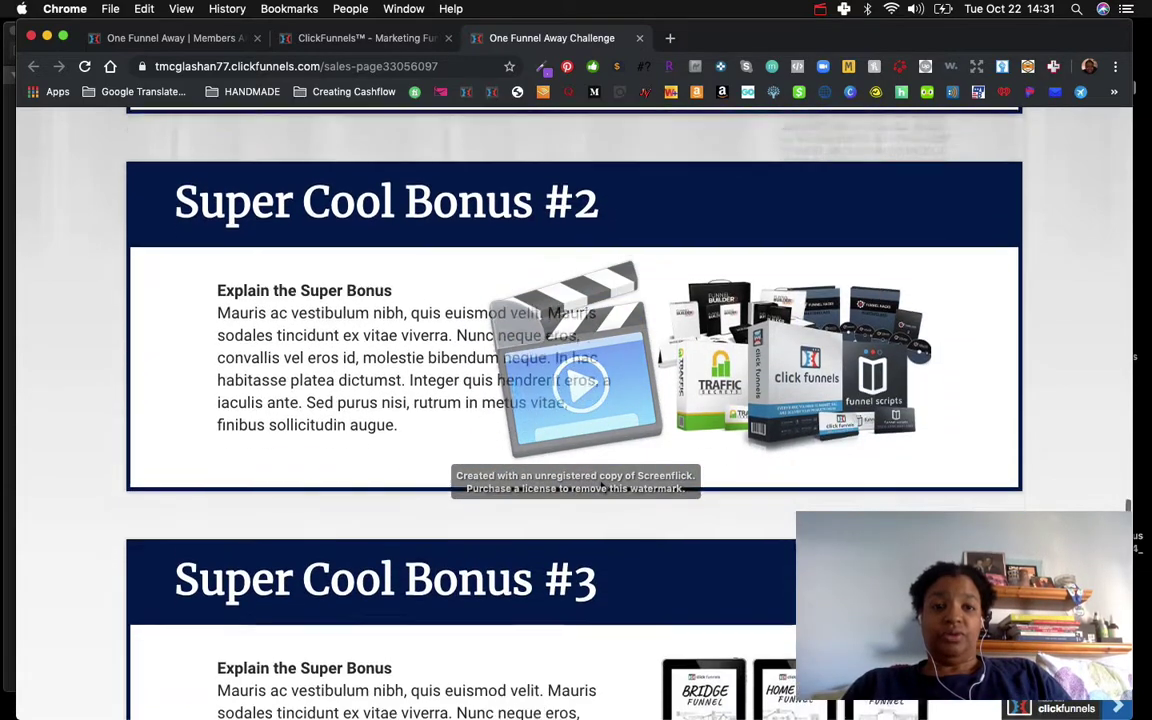
{"action": "scroll", "coordinate": [601, 485], "scroll_direction": "down", "scroll_amount": 1}
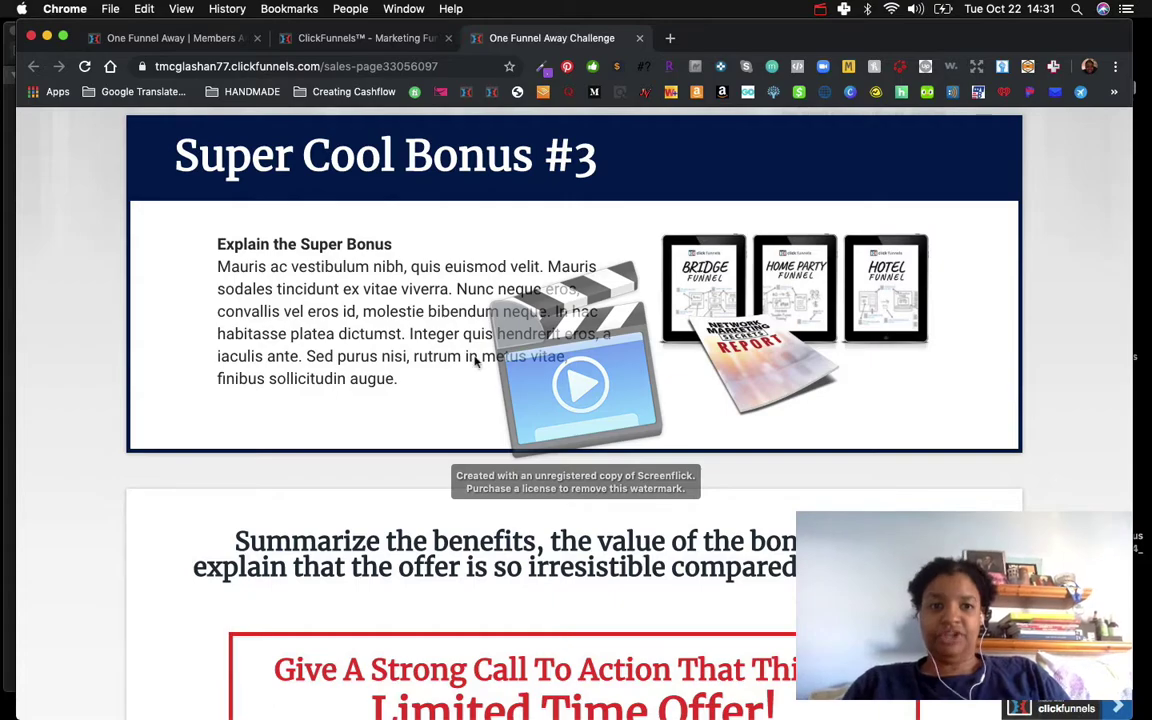
{"action": "scroll", "coordinate": [245, 333], "scroll_direction": "up", "scroll_amount": 8}
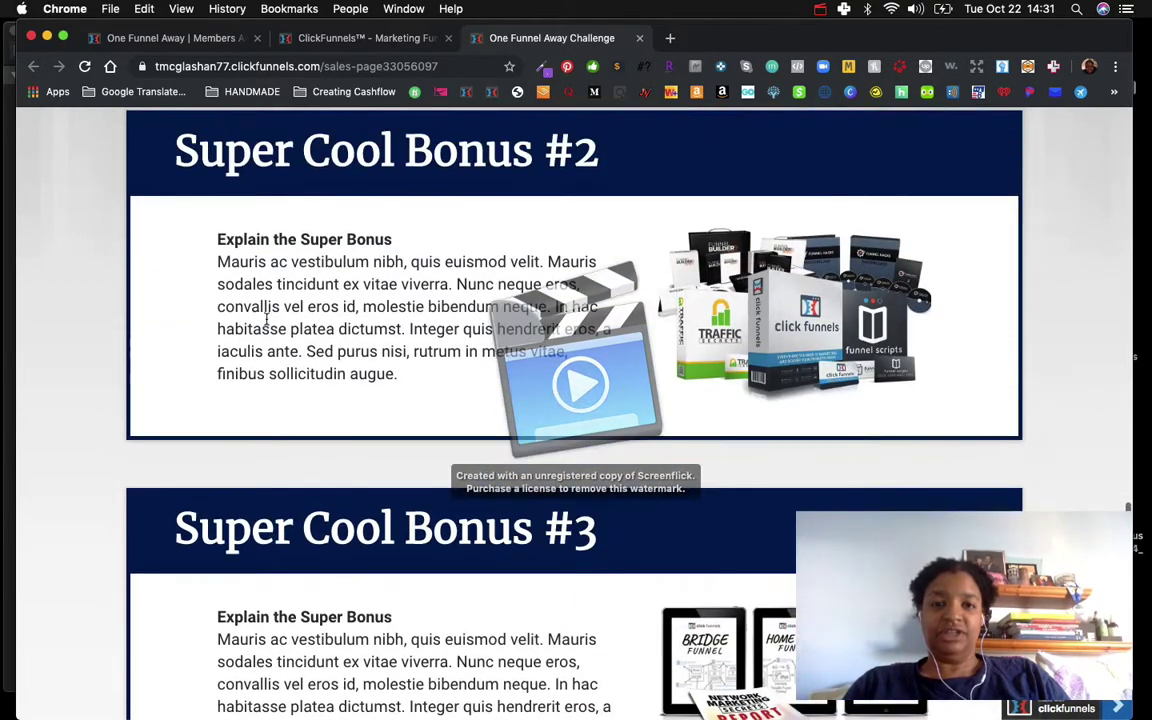
{"action": "scroll", "coordinate": [267, 316], "scroll_direction": "up", "scroll_amount": 7}
{"action": "scroll", "coordinate": [267, 316], "scroll_direction": "down", "scroll_amount": 15}
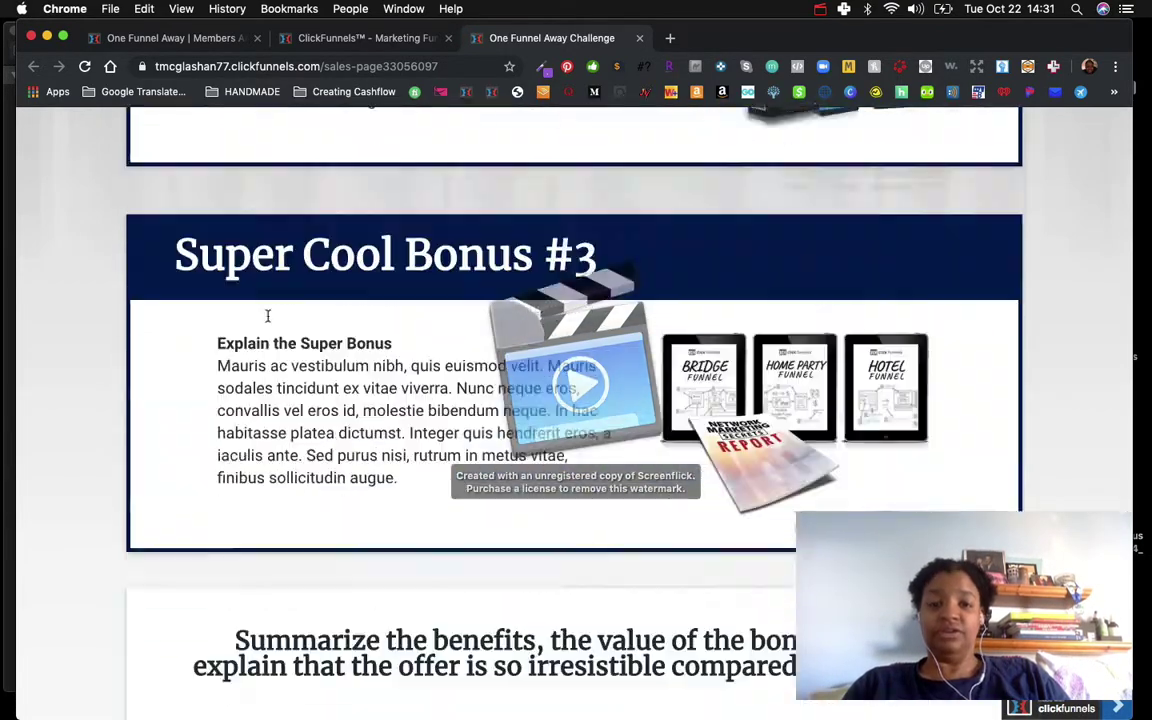
Step: Examine the sales page's limited-time call to action, money-back guarantee, closing arguments and offer recap with its values and price
{"action": "scroll", "coordinate": [267, 316], "scroll_direction": "down", "scroll_amount": 1}
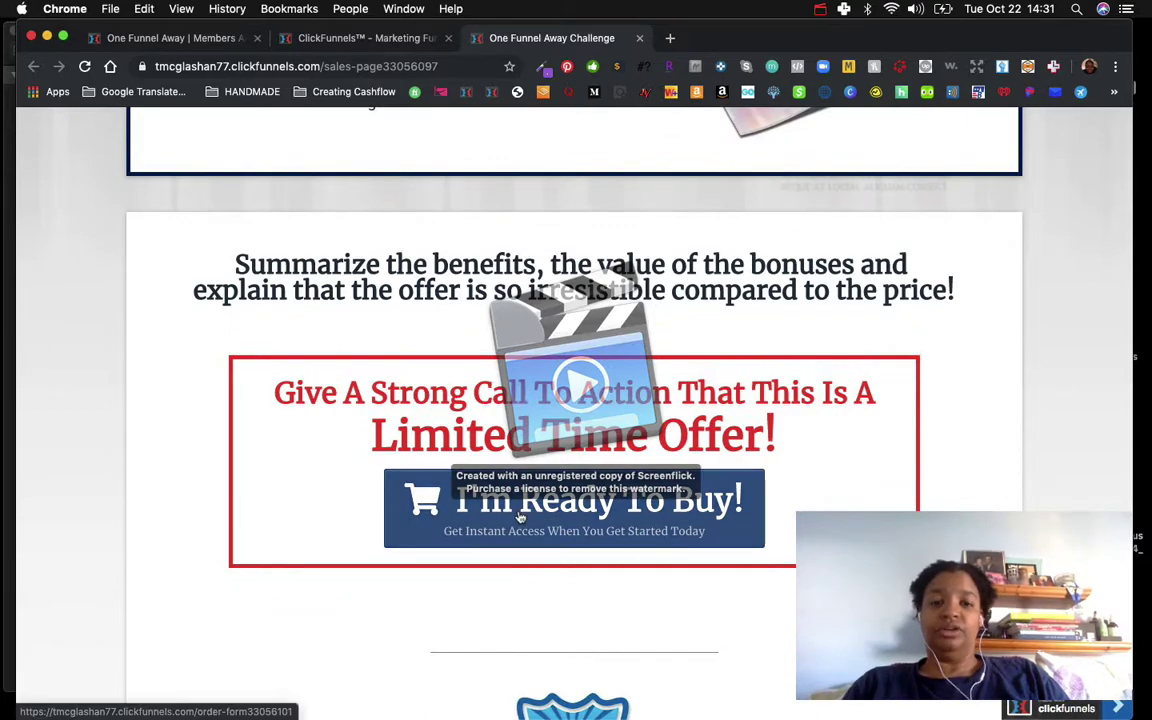
{"action": "scroll", "coordinate": [466, 532], "scroll_direction": "down", "scroll_amount": 6}
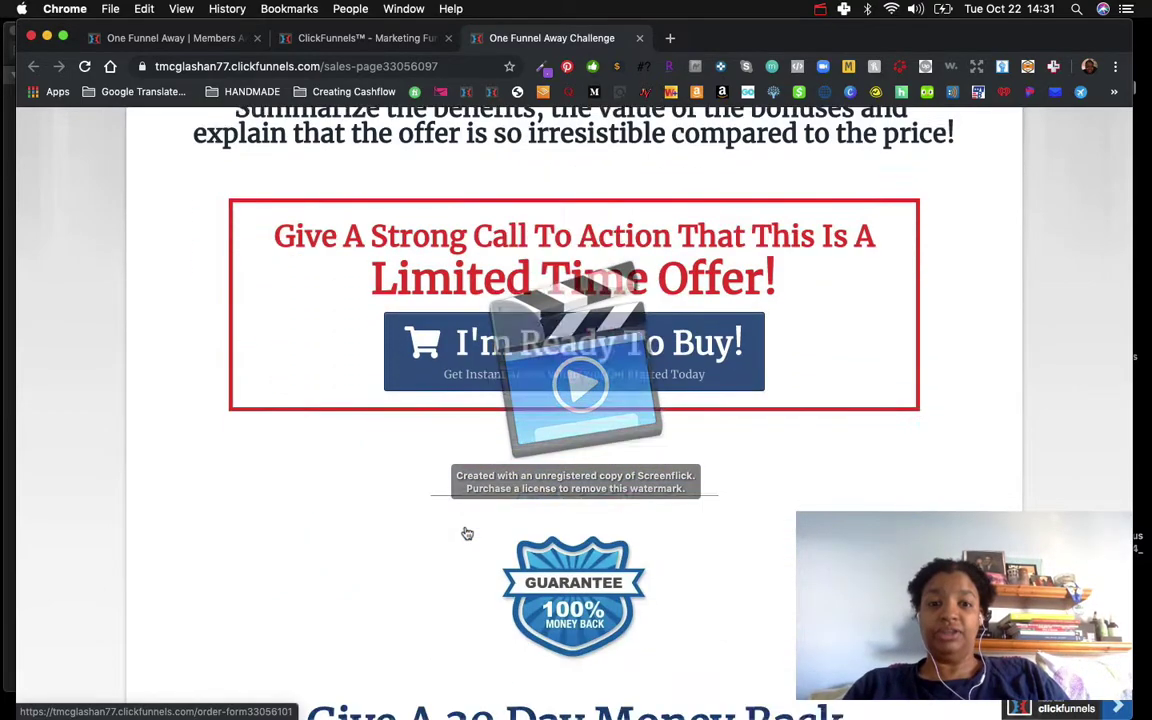
{"action": "scroll", "coordinate": [466, 532], "scroll_direction": "down", "scroll_amount": 3}
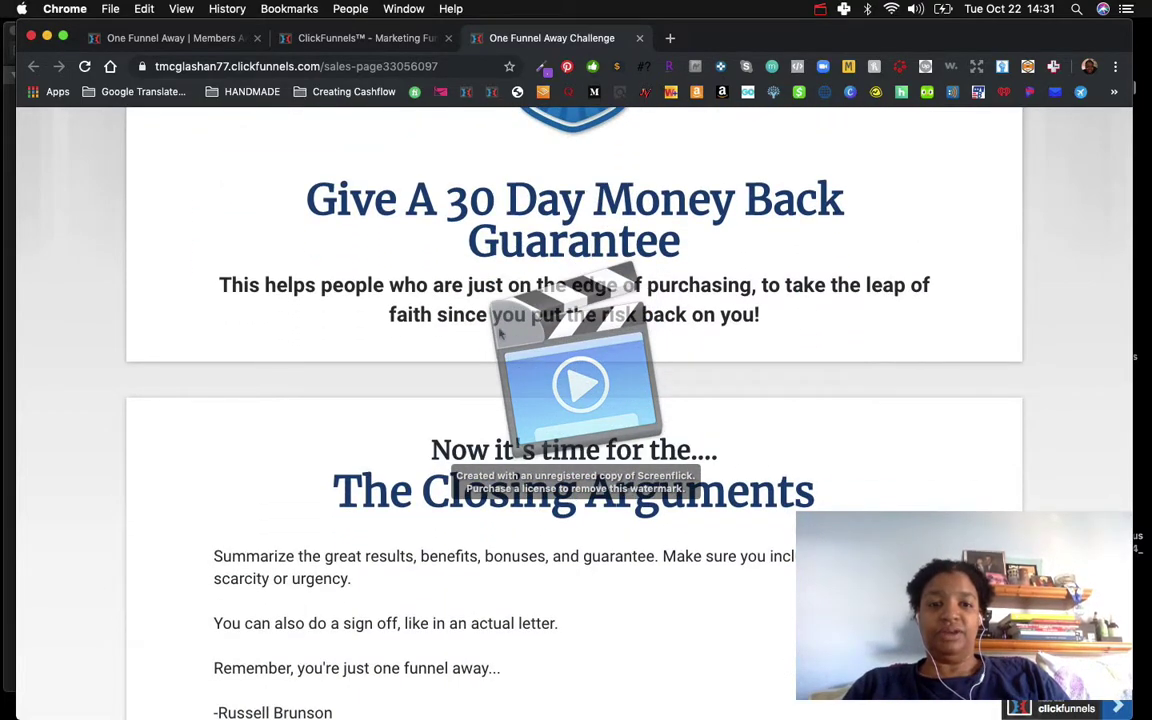
{"action": "scroll", "coordinate": [501, 333], "scroll_direction": "down", "scroll_amount": 8}
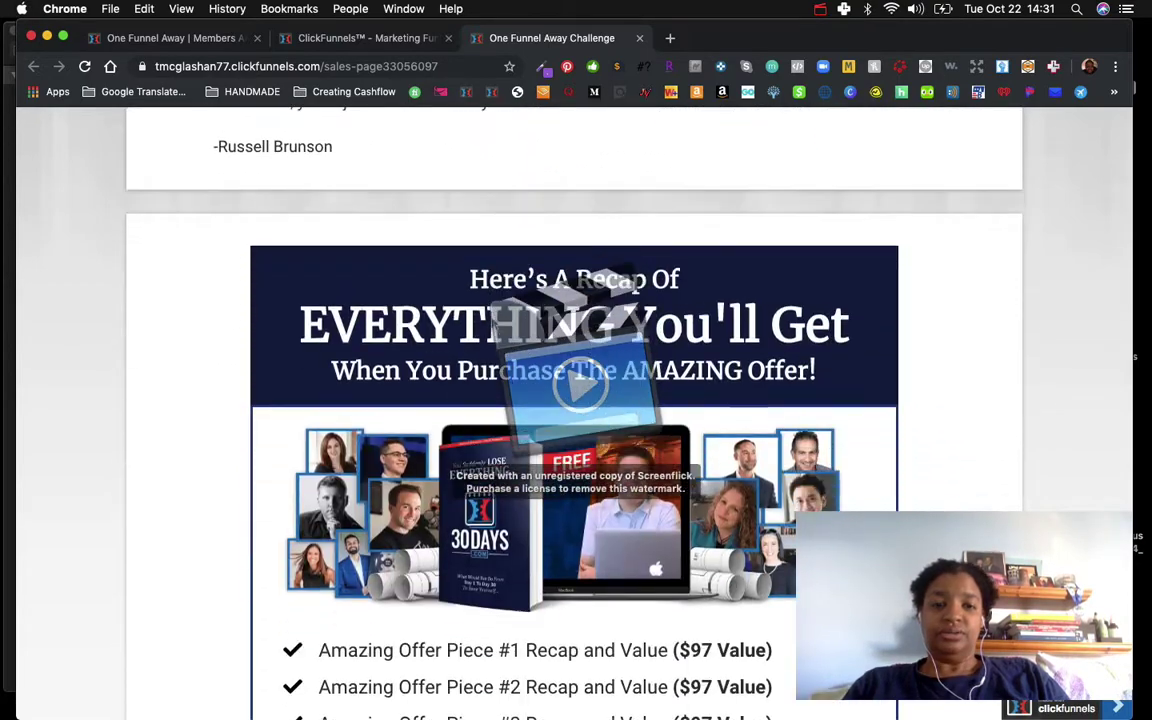
{"action": "scroll", "coordinate": [574, 400], "scroll_direction": "down", "scroll_amount": 5}
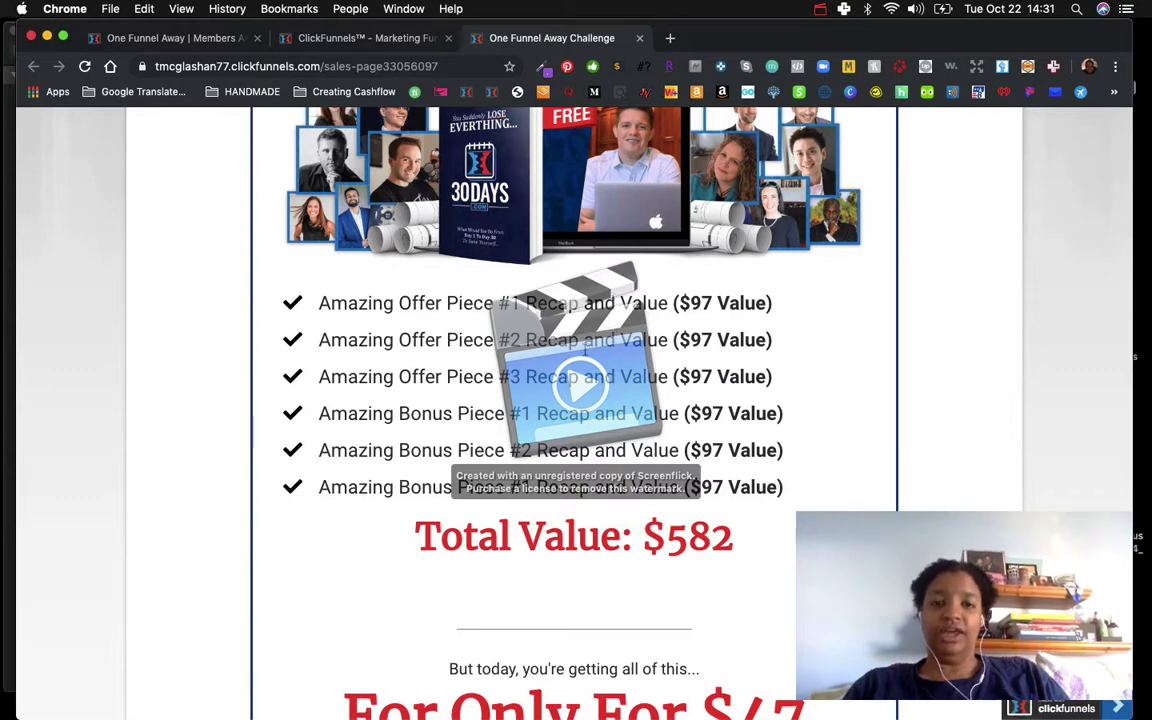
{"action": "scroll", "coordinate": [760, 425], "scroll_direction": "down", "scroll_amount": 4}
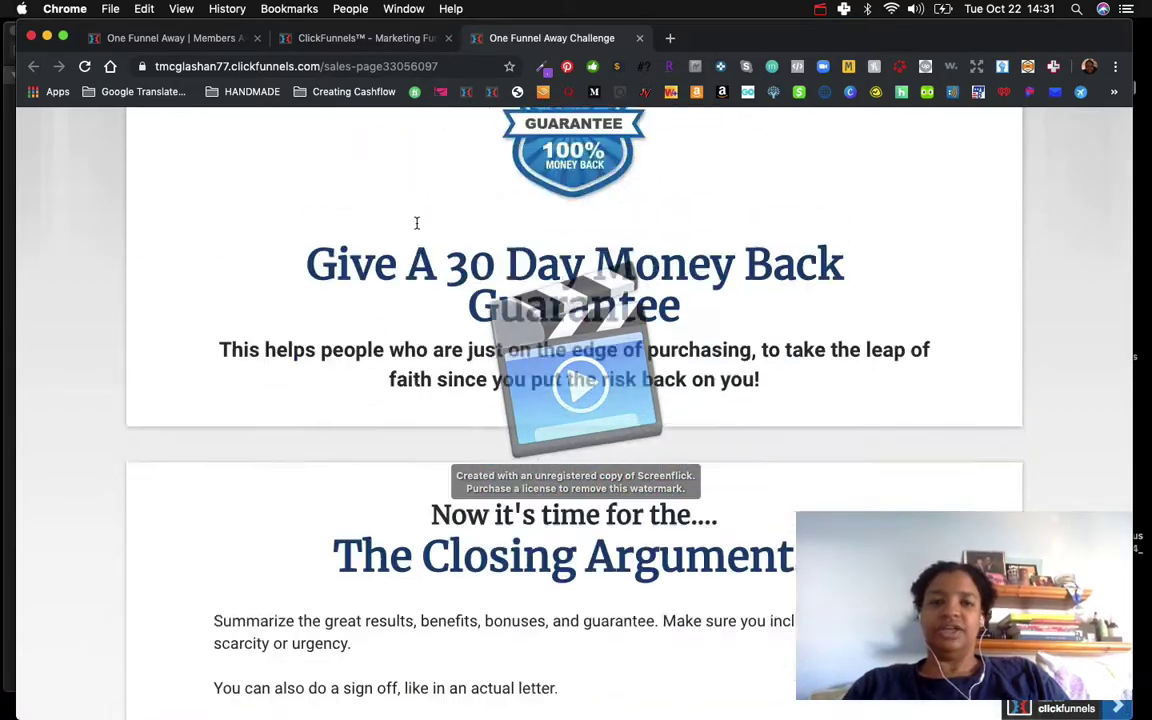
Step: Close the live sales page and view the overview of the funnel's Order Form step
{"action": "scroll", "coordinate": [417, 223], "scroll_direction": "up", "scroll_amount": 20}
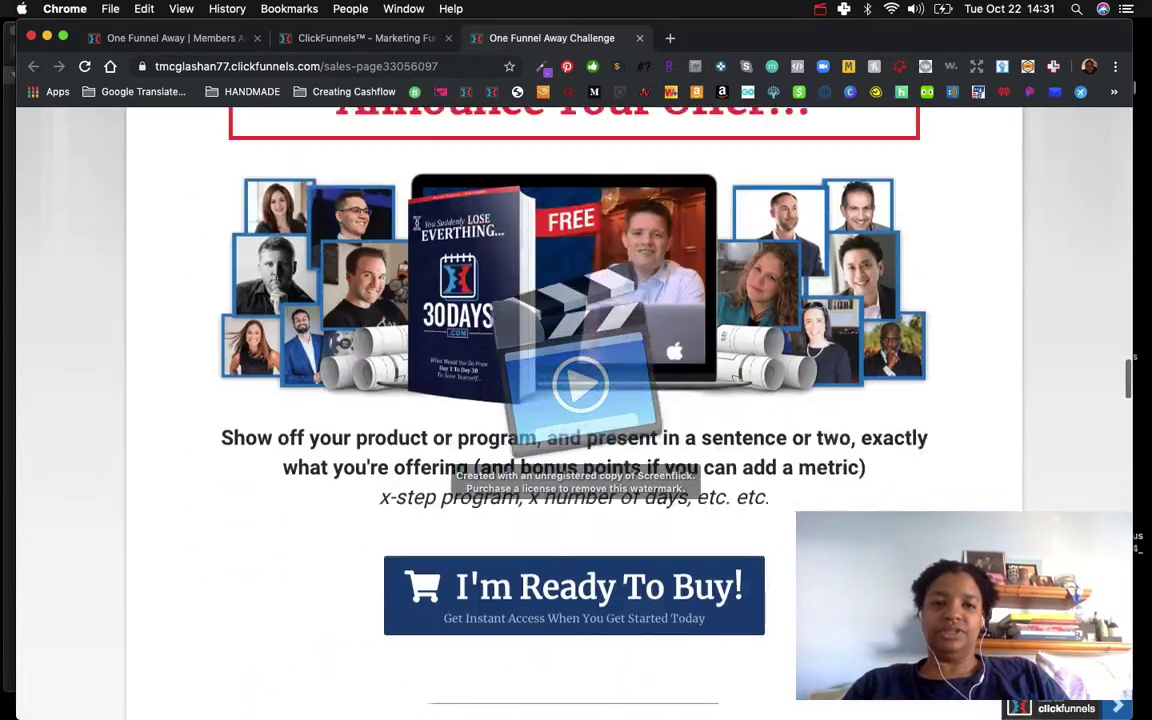
{"action": "scroll", "coordinate": [417, 228], "scroll_direction": "up", "scroll_amount": 15}
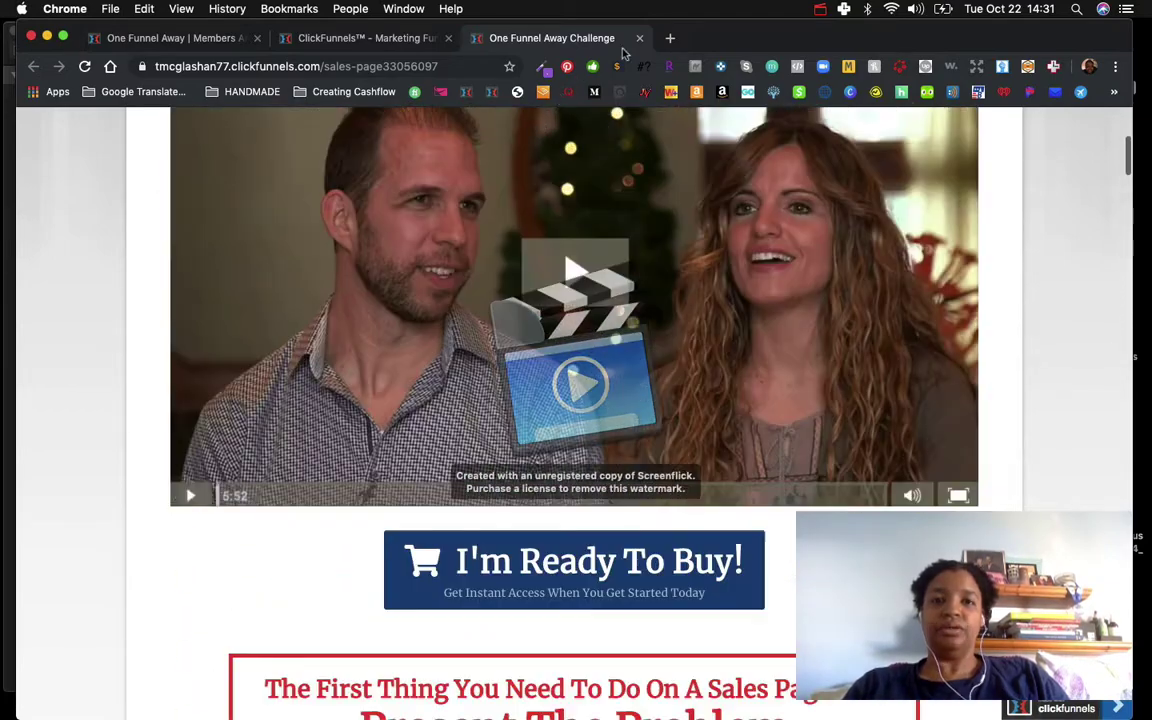
{"action": "left_click", "coordinate": [640, 38]}
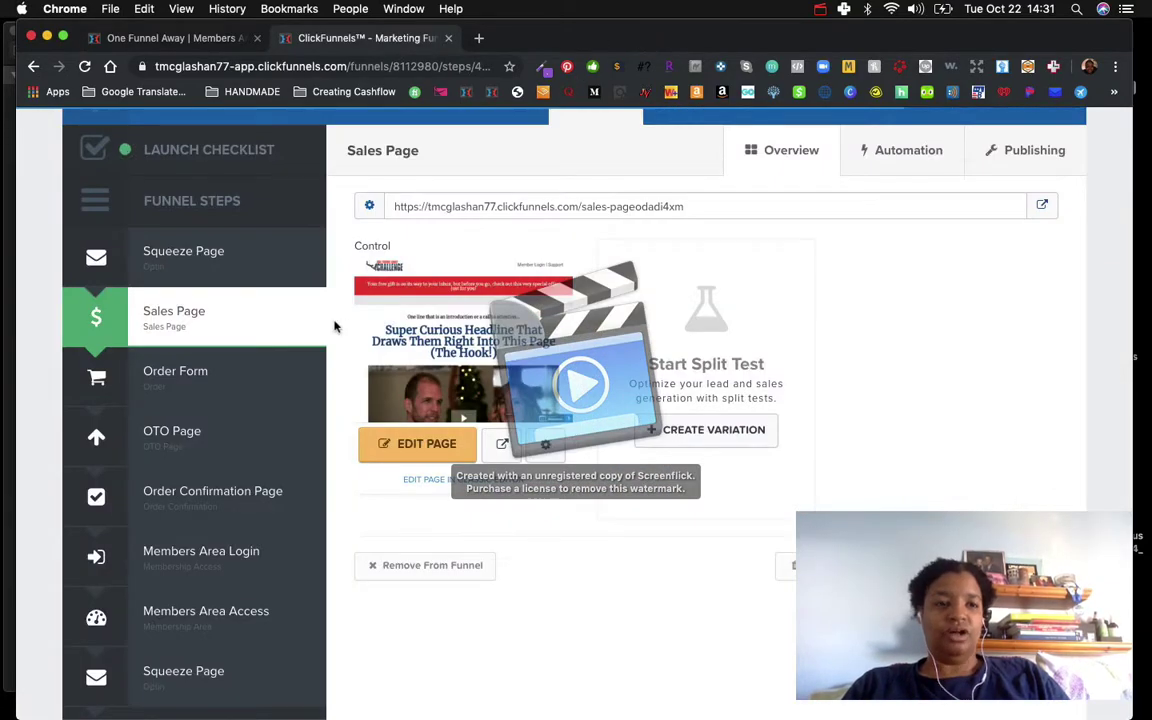
{"action": "left_click", "coordinate": [174, 385]}
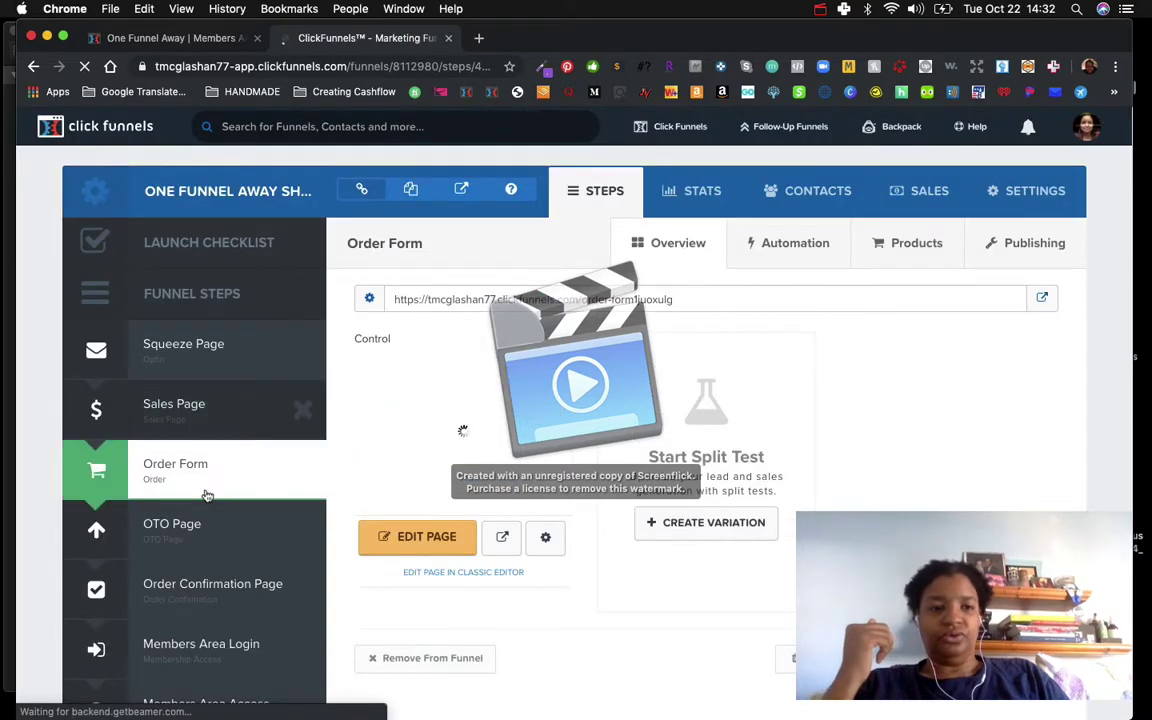
{"action": "scroll", "coordinate": [207, 496], "scroll_direction": "down", "scroll_amount": 3}
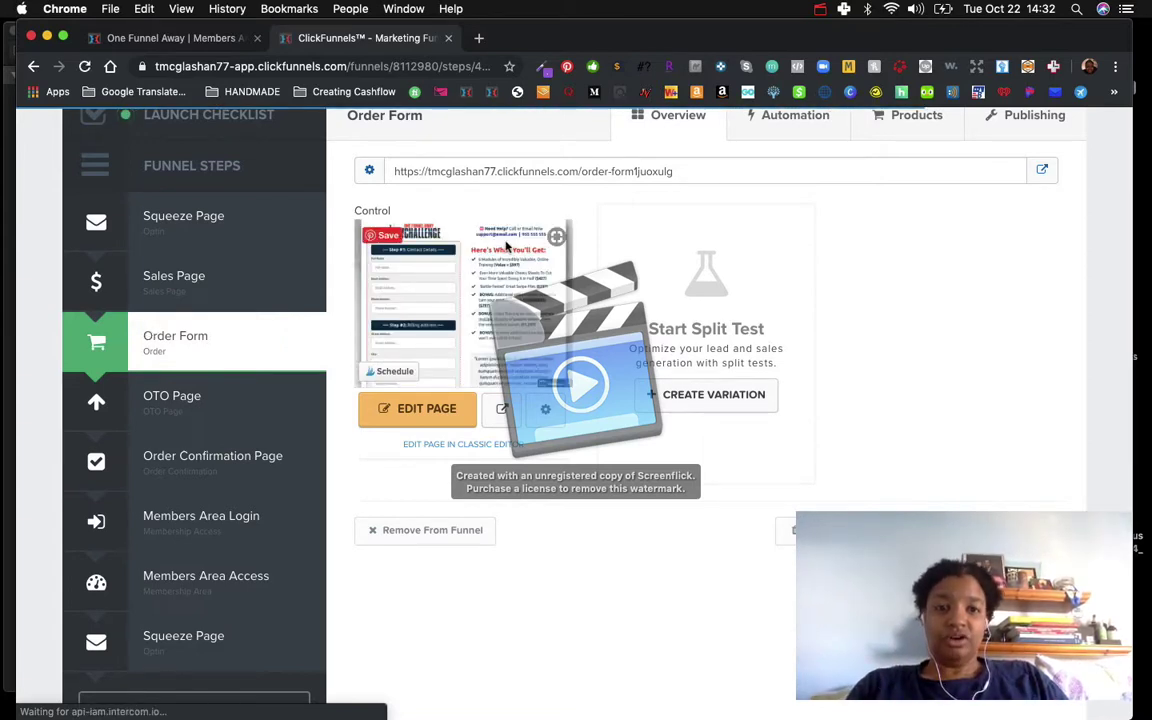
Step: View the overviews of the OTO Page and Order Confirmation Page funnel steps
{"action": "left_click", "coordinate": [156, 407]}
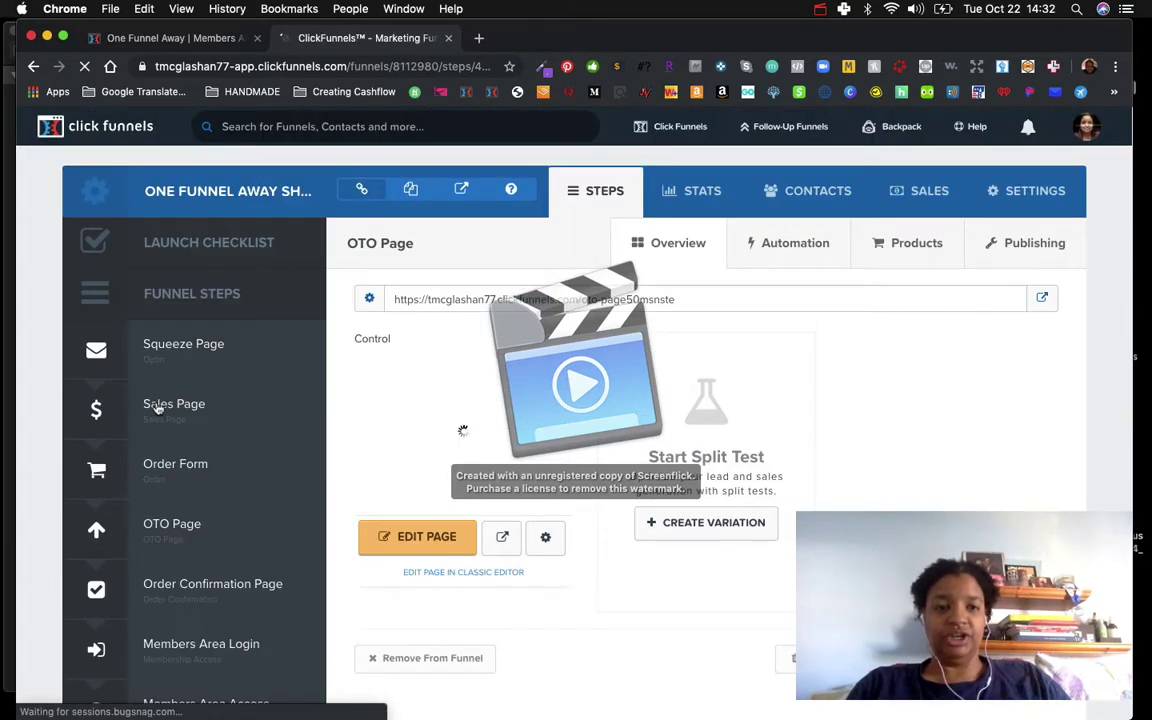
{"action": "scroll", "coordinate": [238, 480], "scroll_direction": "down", "scroll_amount": 3}
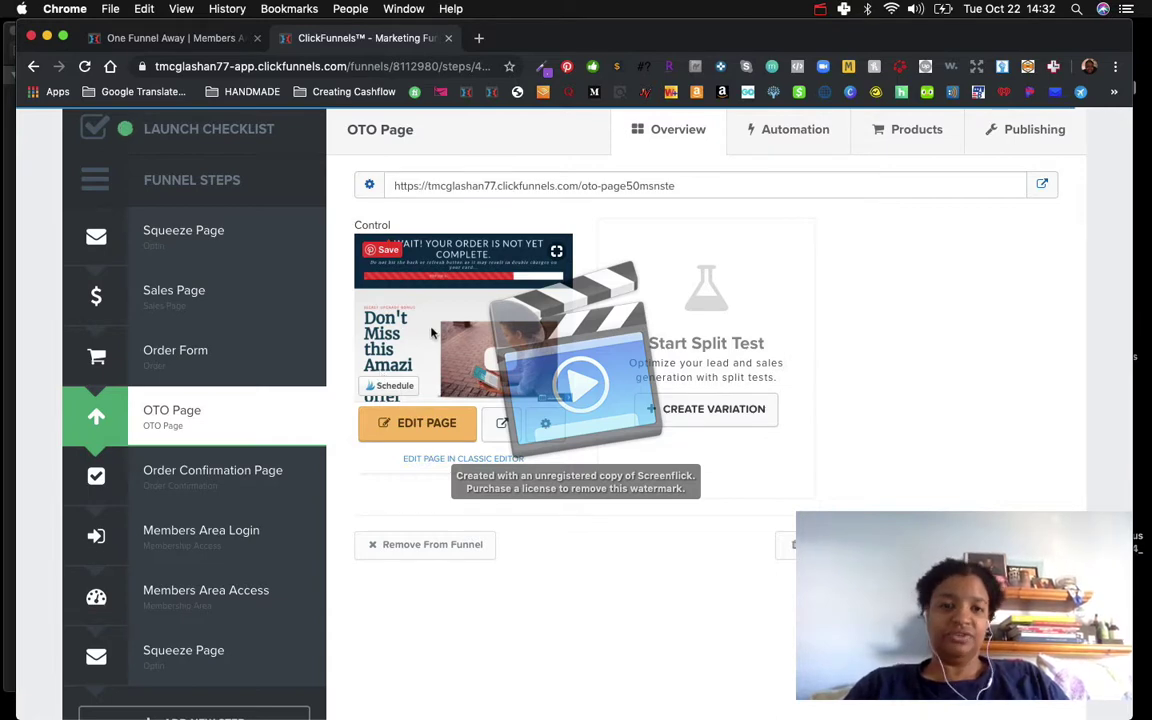
{"action": "scroll", "coordinate": [432, 333], "scroll_direction": "down", "scroll_amount": 2}
{"action": "left_click", "coordinate": [211, 405]}
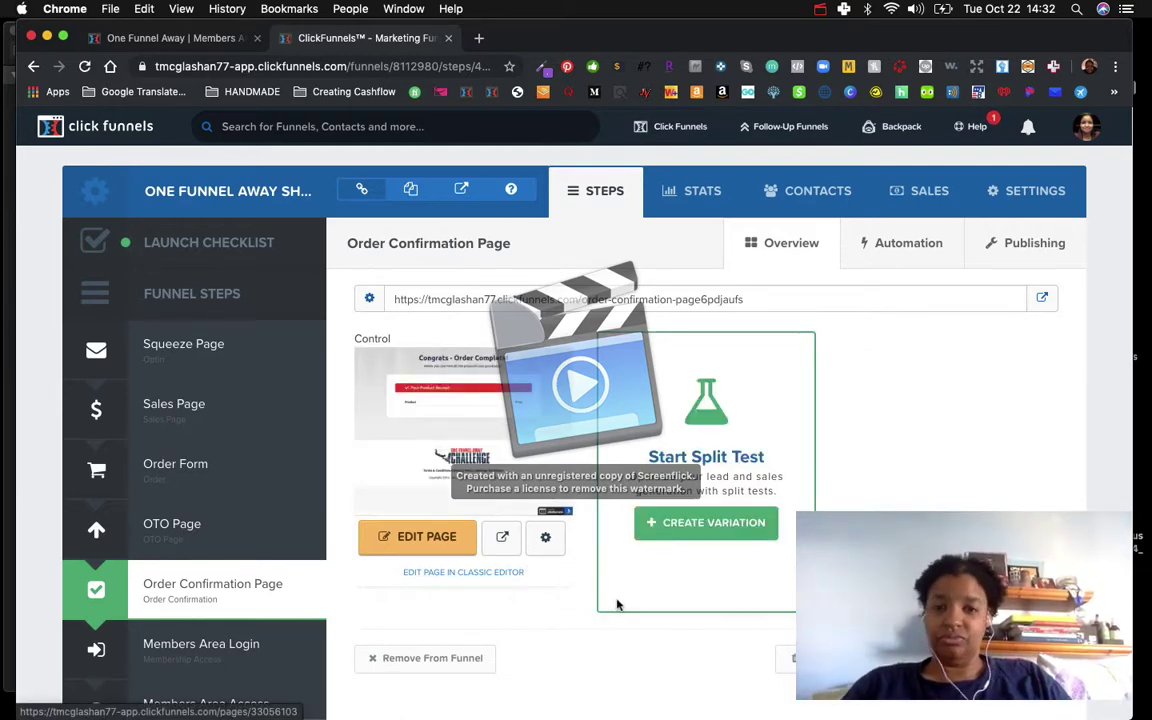
{"action": "scroll", "coordinate": [617, 600], "scroll_direction": "down", "scroll_amount": 2}
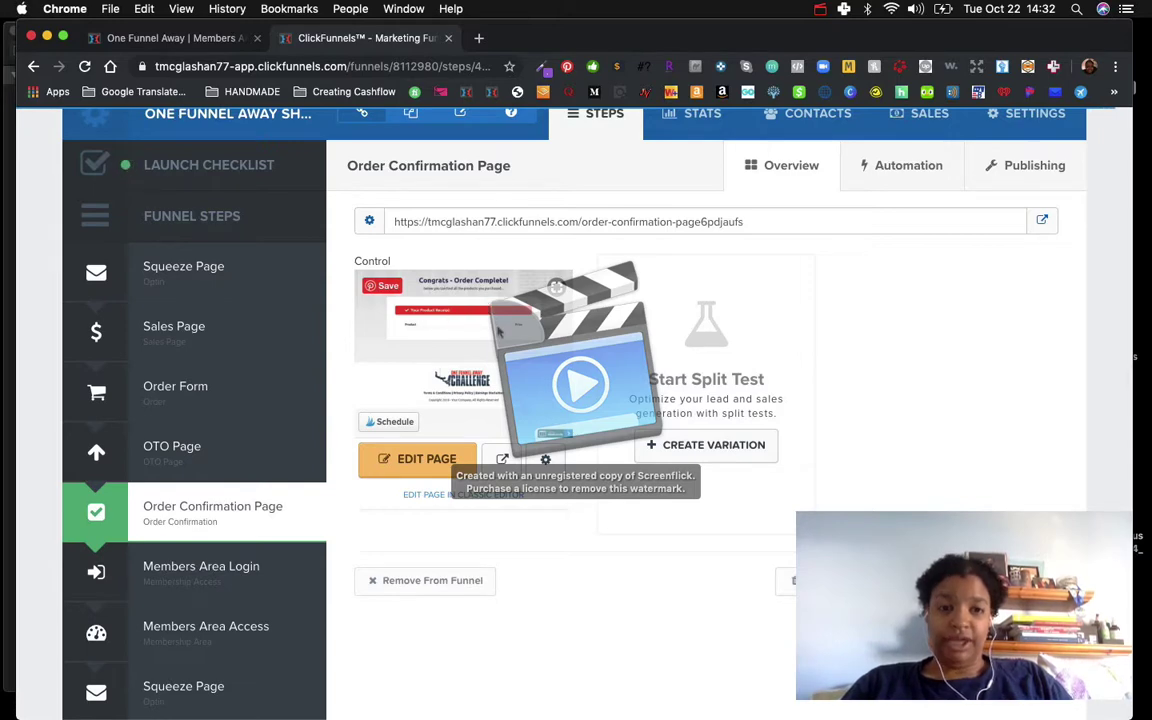
Step: View the overview and page preview of the Members Area Login funnel step
{"action": "left_click", "coordinate": [214, 578]}
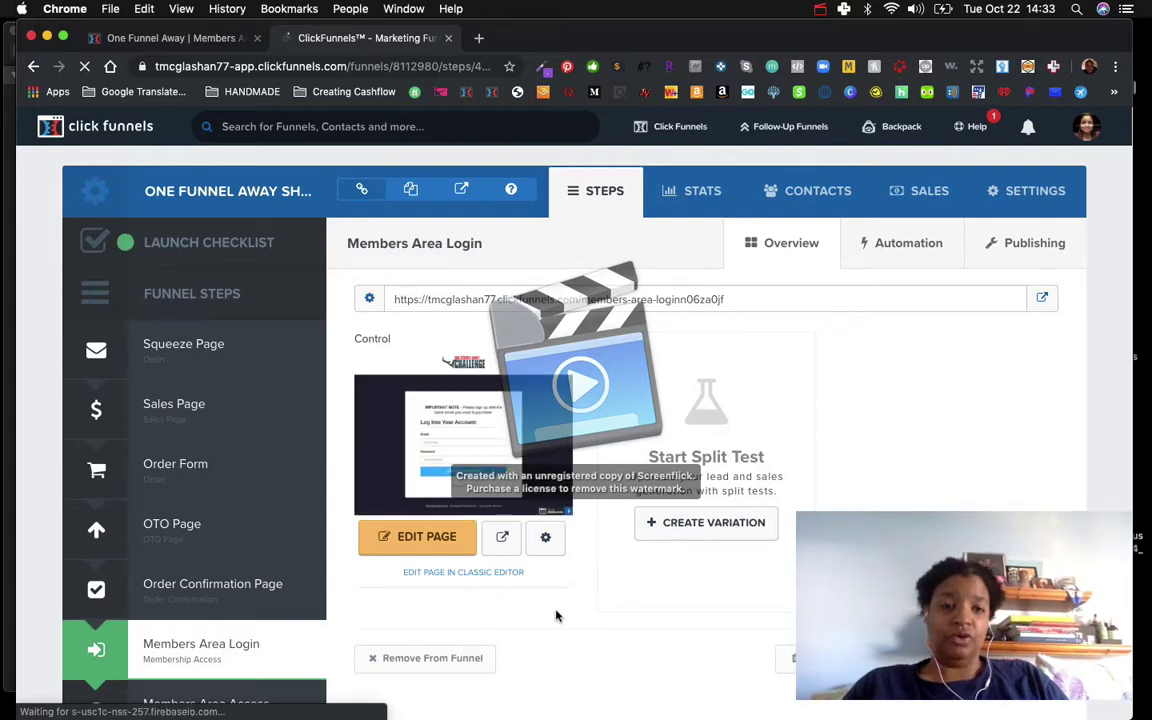
{"action": "scroll", "coordinate": [548, 567], "scroll_direction": "down", "scroll_amount": 2}
{"action": "scroll", "coordinate": [548, 567], "scroll_direction": "down", "scroll_amount": 1}
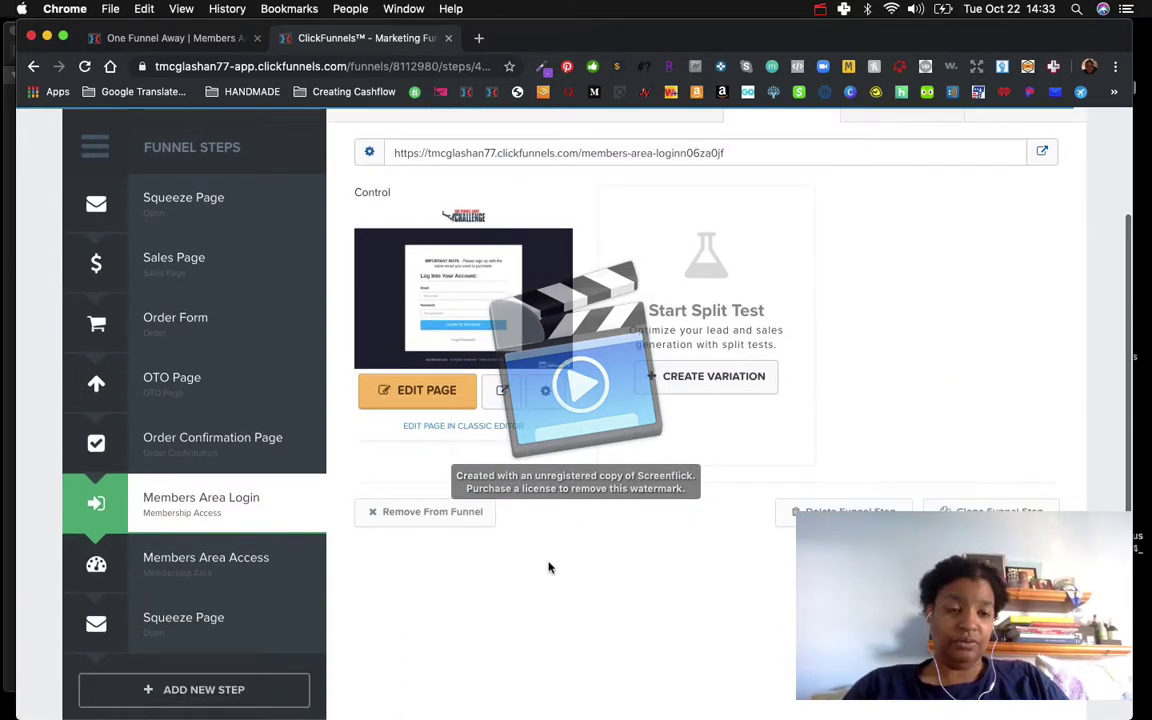
Step: Open the Members Area Access step and review its login and sign-up URLs, sections and lessons
{"action": "left_click", "coordinate": [245, 557]}
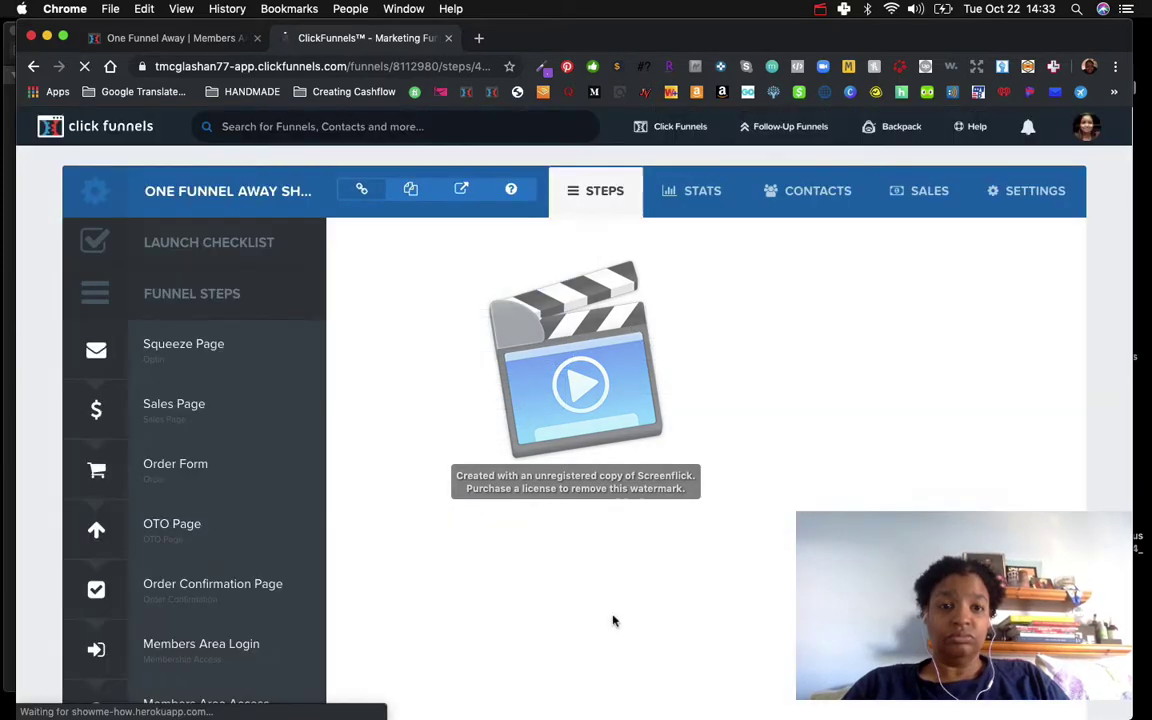
{"action": "scroll", "coordinate": [613, 621], "scroll_direction": "down", "scroll_amount": 3}
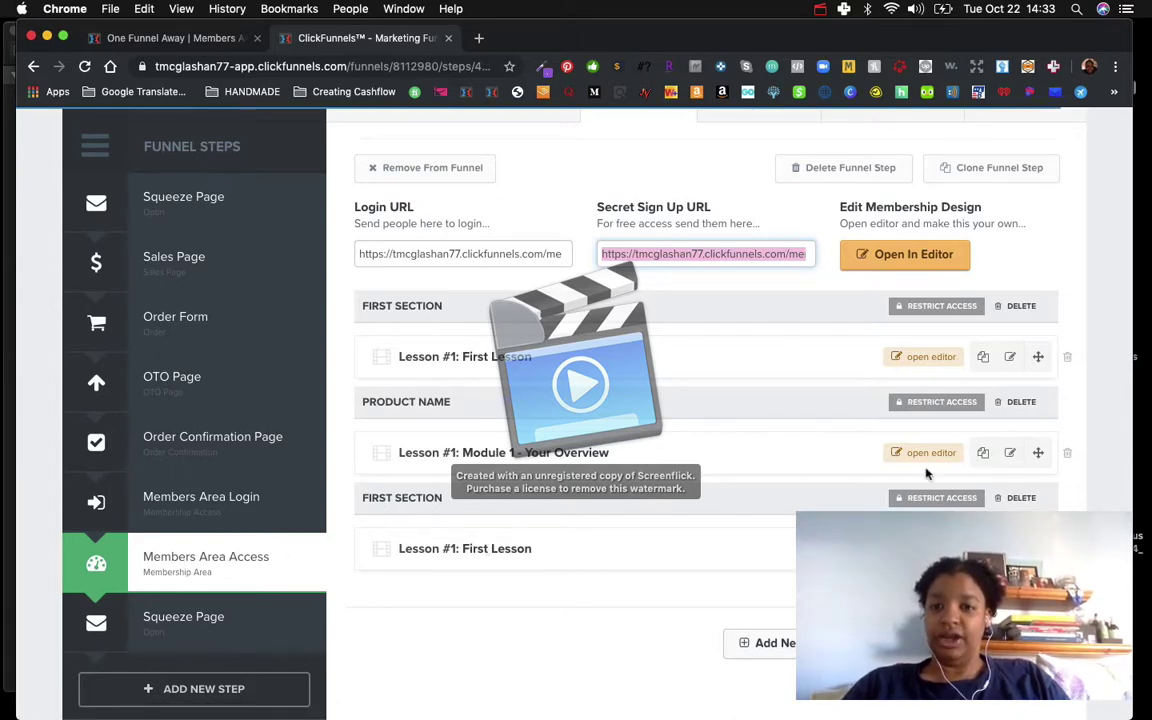
{"action": "scroll", "coordinate": [422, 350], "scroll_direction": "up", "scroll_amount": 2}
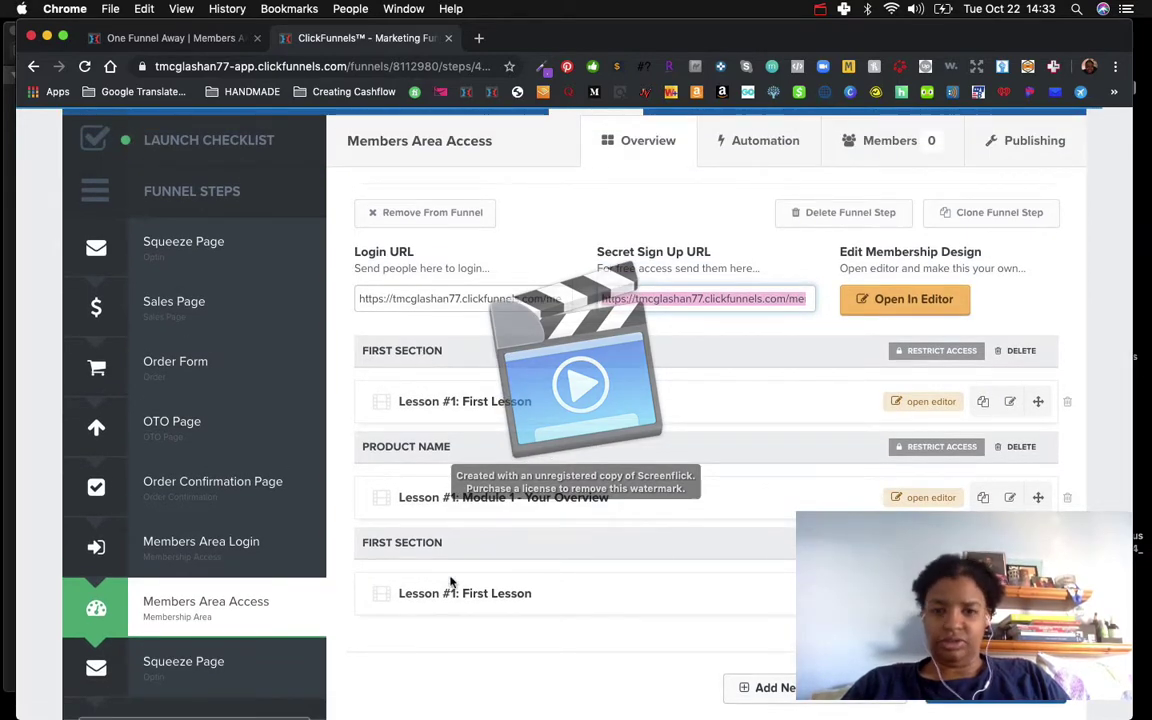
{"action": "scroll", "coordinate": [450, 583], "scroll_direction": "down", "scroll_amount": 3}
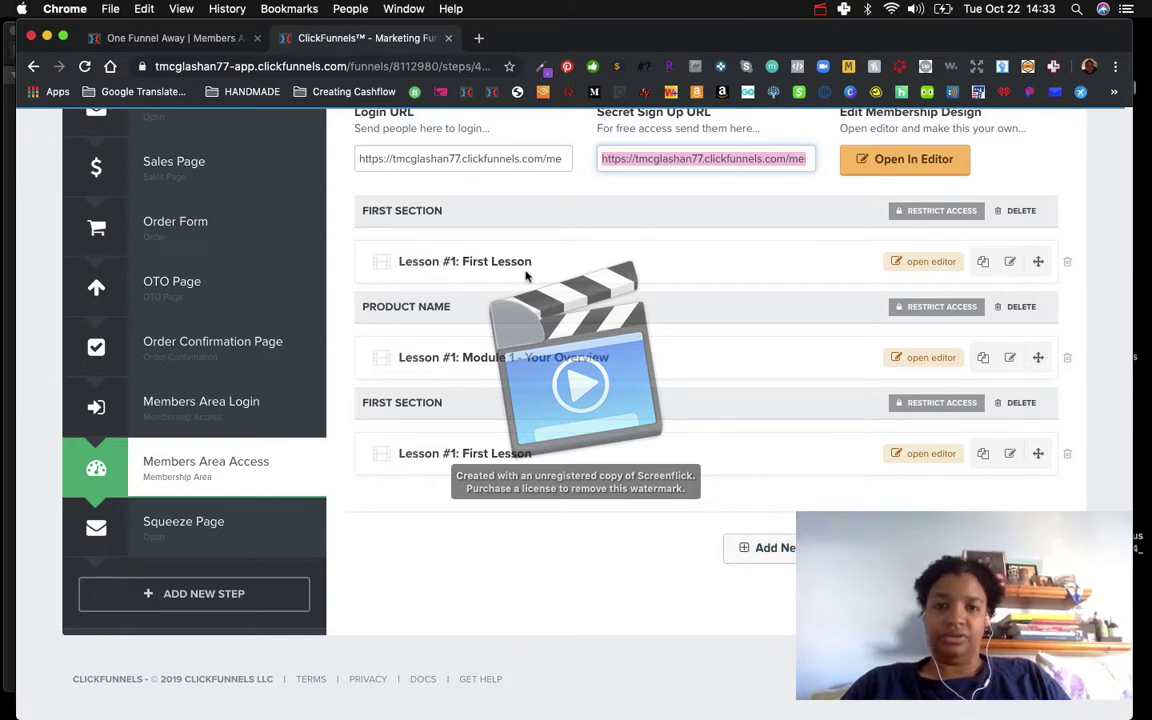
{"action": "scroll", "coordinate": [220, 478], "scroll_direction": "up", "scroll_amount": 3}
{"action": "scroll", "coordinate": [220, 478], "scroll_direction": "down", "scroll_amount": 3}
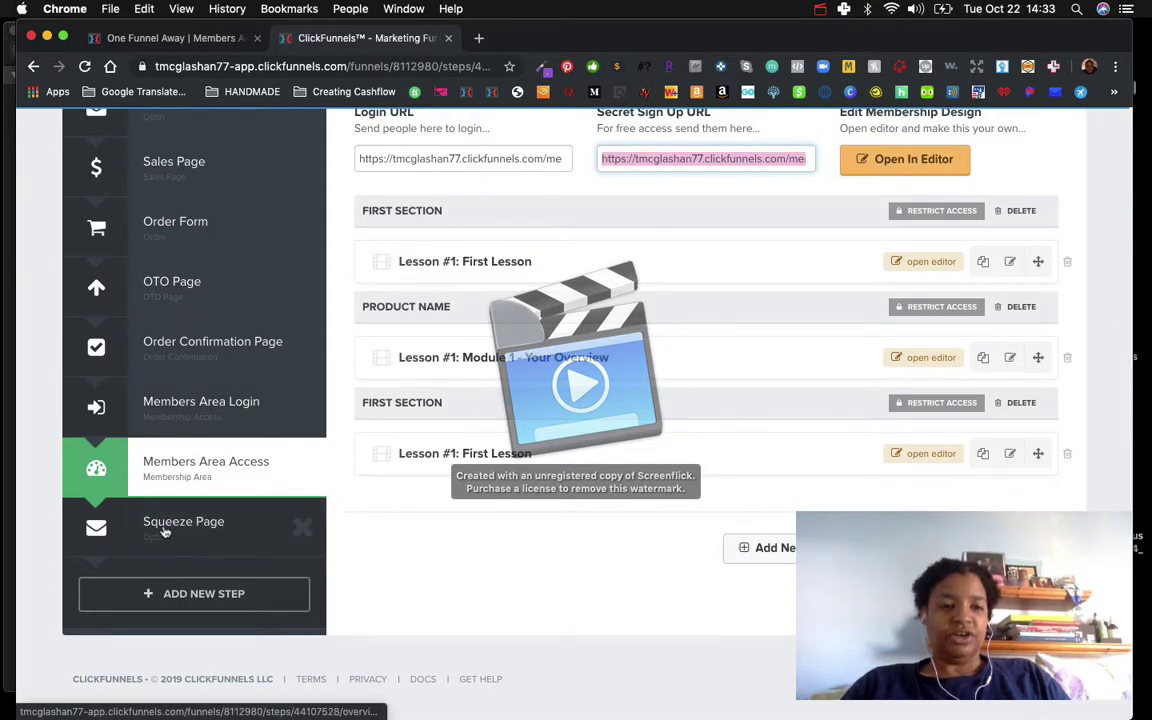
Step: Remove the extra Squeeze Page step listed after Members Area Access from the funnel
{"action": "left_click", "coordinate": [303, 528]}
{"action": "left_click", "coordinate": [711, 174]}
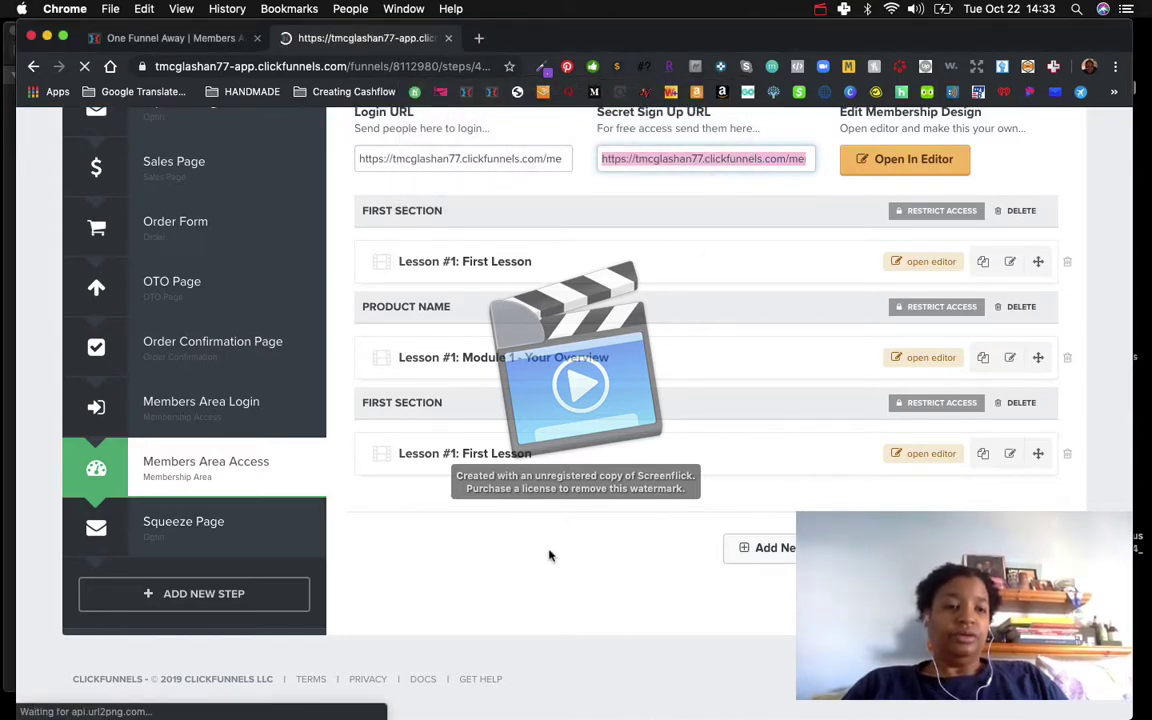
{"action": "scroll", "coordinate": [323, 541], "scroll_direction": "down", "scroll_amount": 3}
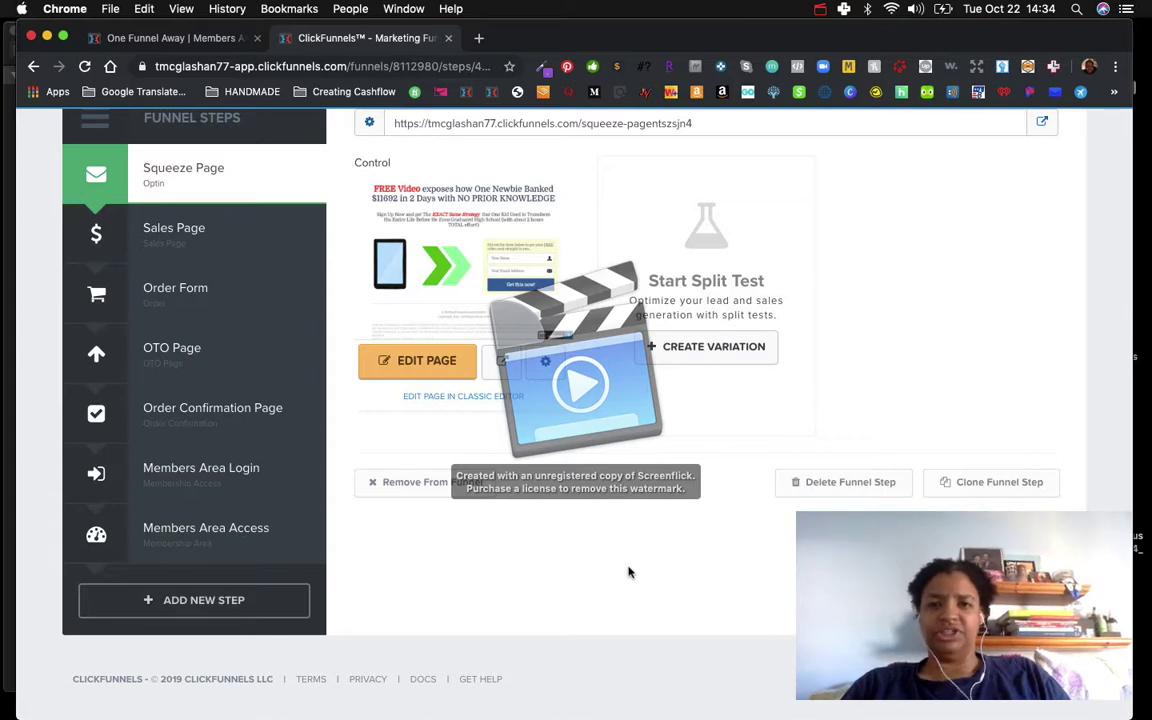
{"action": "scroll", "coordinate": [648, 432], "scroll_direction": "up", "scroll_amount": 3}
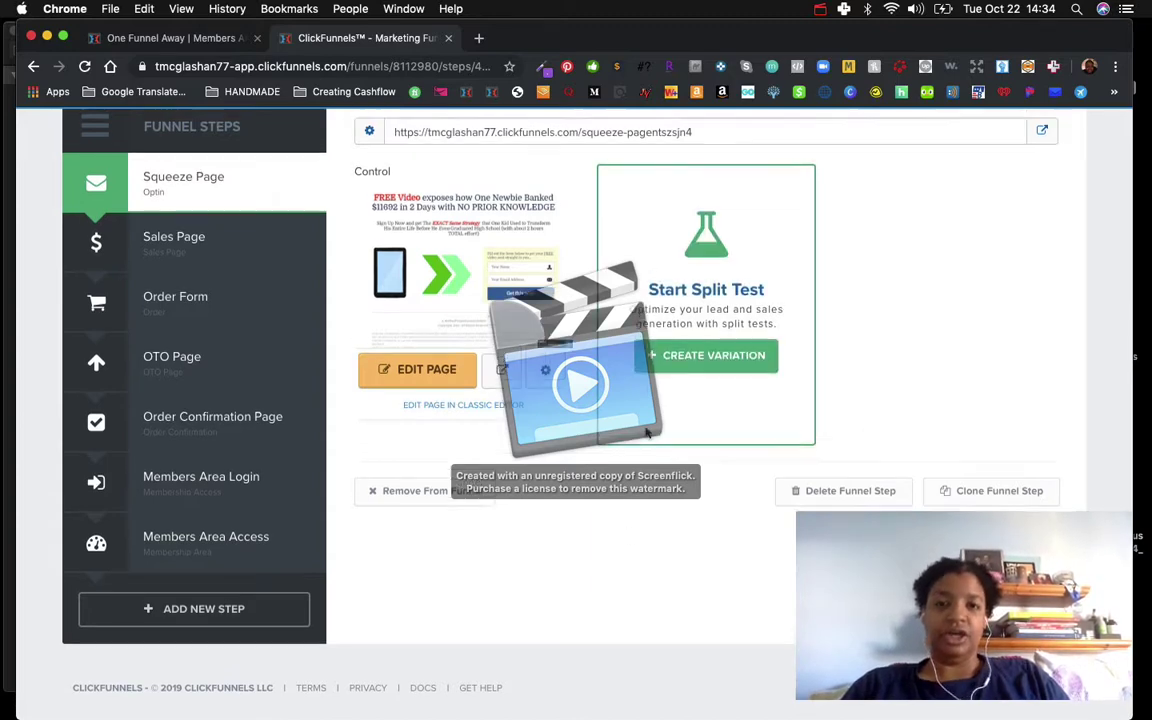
{"action": "scroll", "coordinate": [648, 432], "scroll_direction": "down", "scroll_amount": 3}
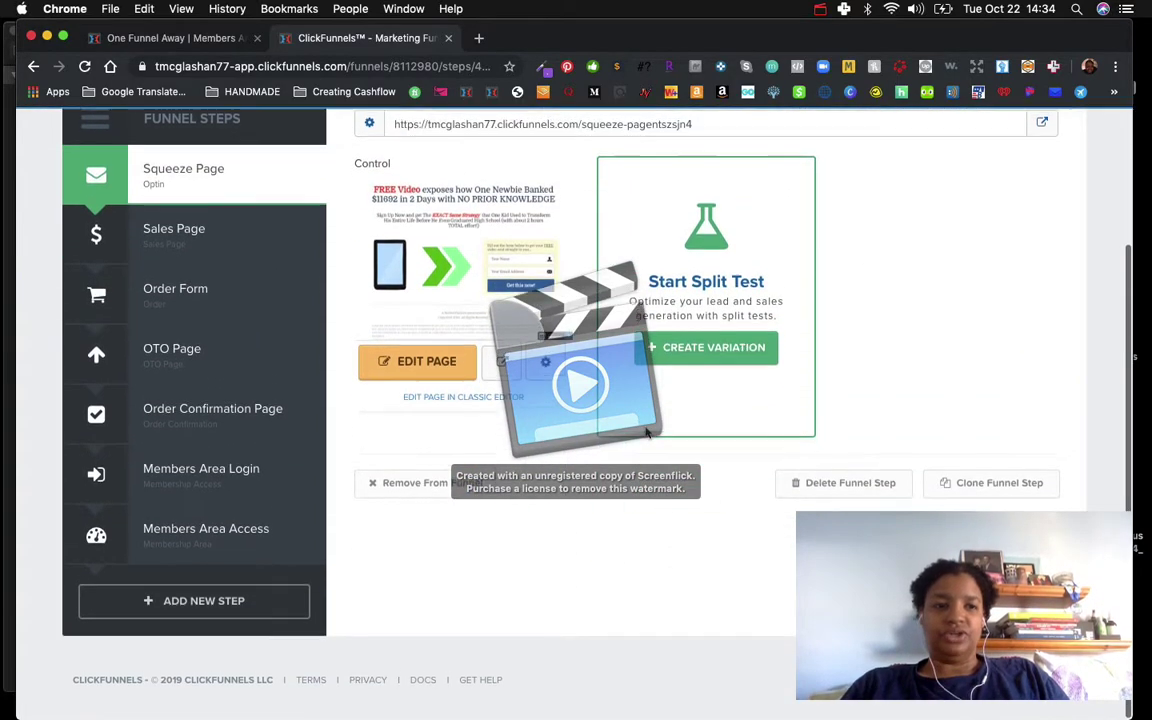
{"action": "scroll", "coordinate": [648, 432], "scroll_direction": "up", "scroll_amount": 3}
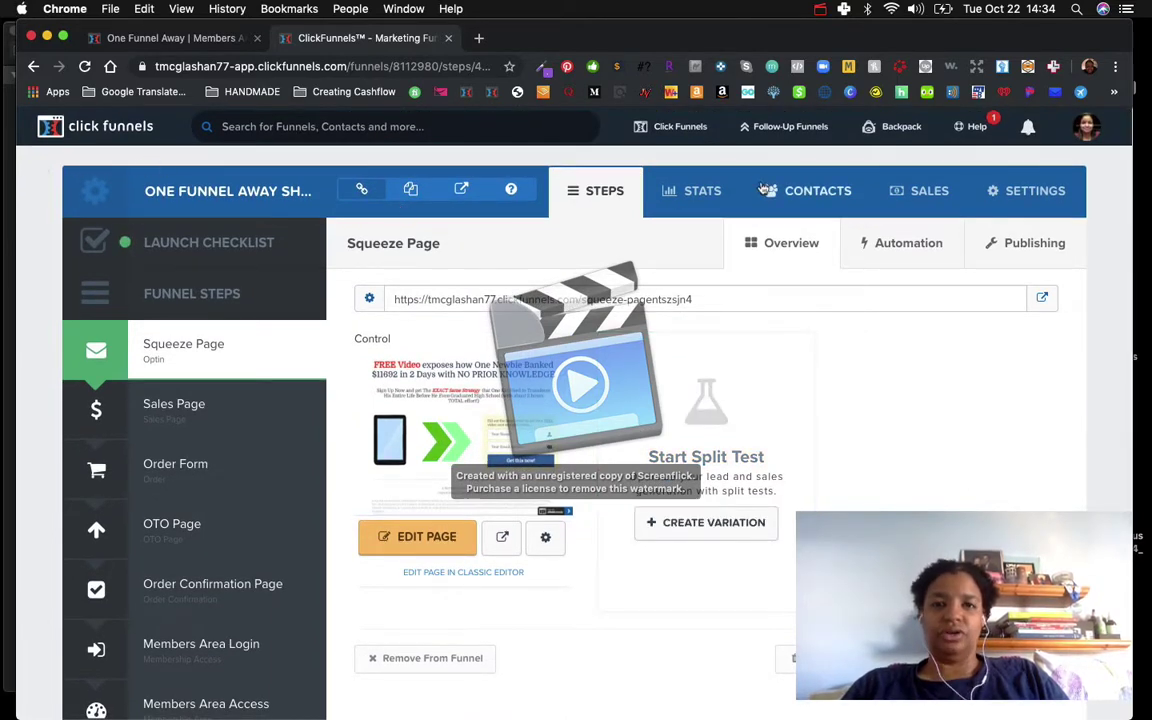
{"action": "scroll", "coordinate": [215, 389], "scroll_direction": "down", "scroll_amount": 2}
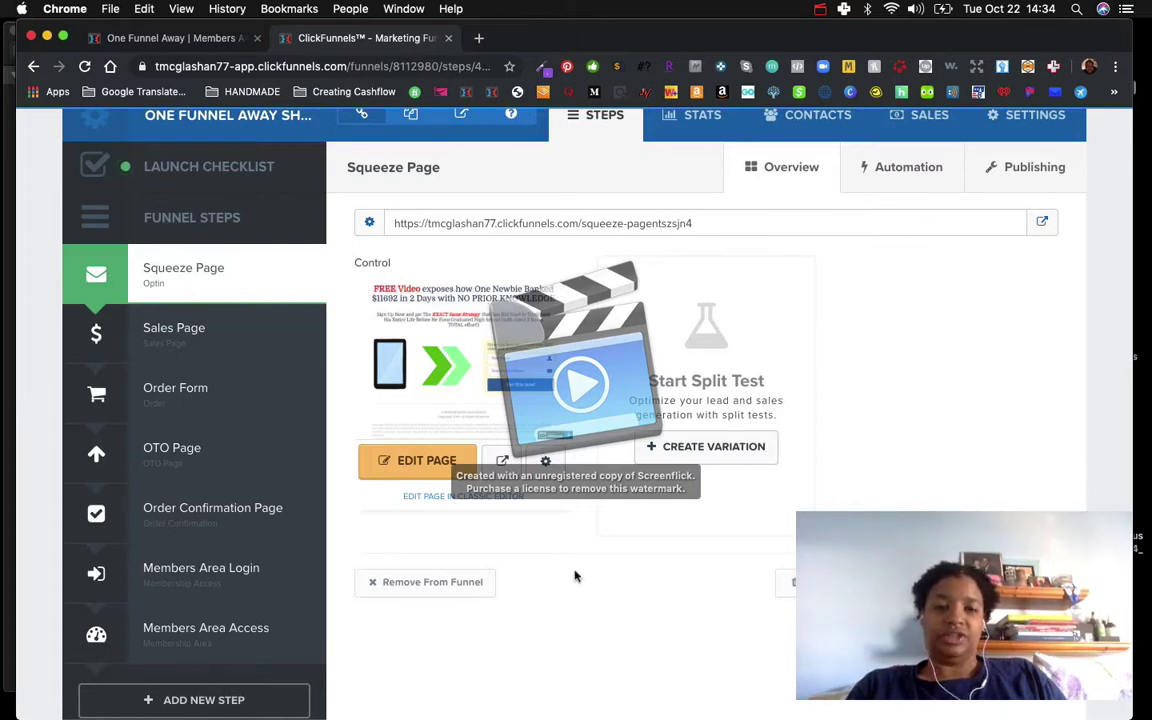
{"action": "scroll", "coordinate": [575, 576], "scroll_direction": "up", "scroll_amount": 1}
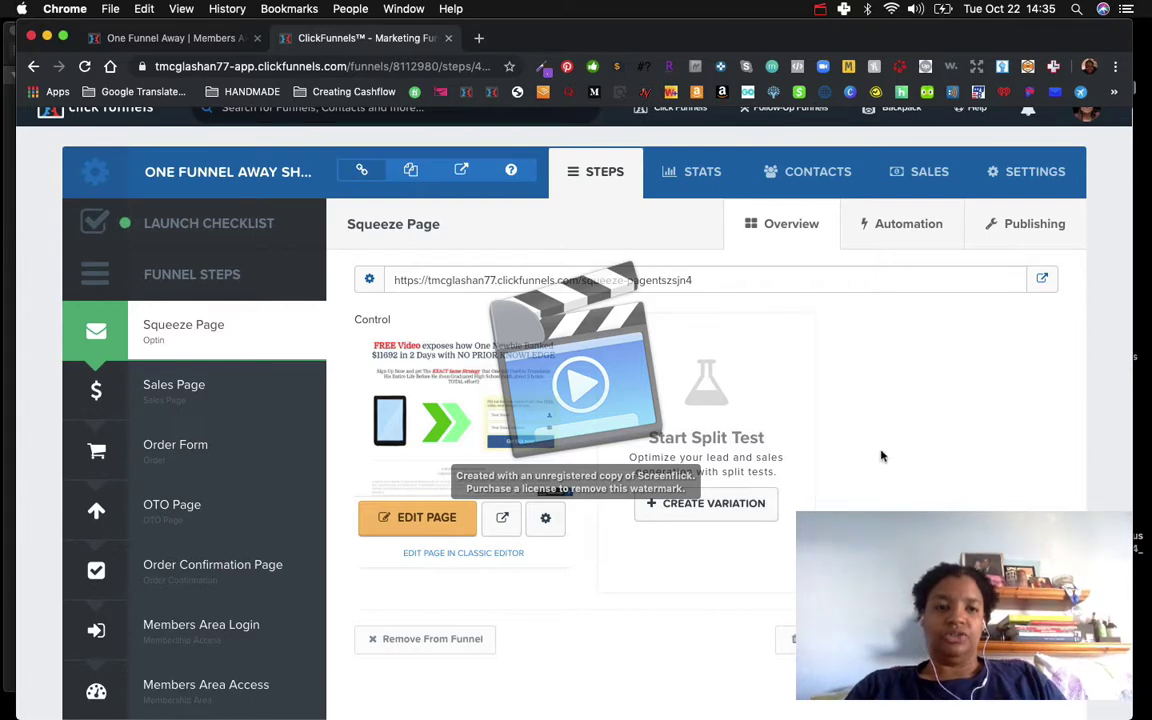
{"action": "scroll", "coordinate": [881, 456], "scroll_direction": "down", "scroll_amount": 1}
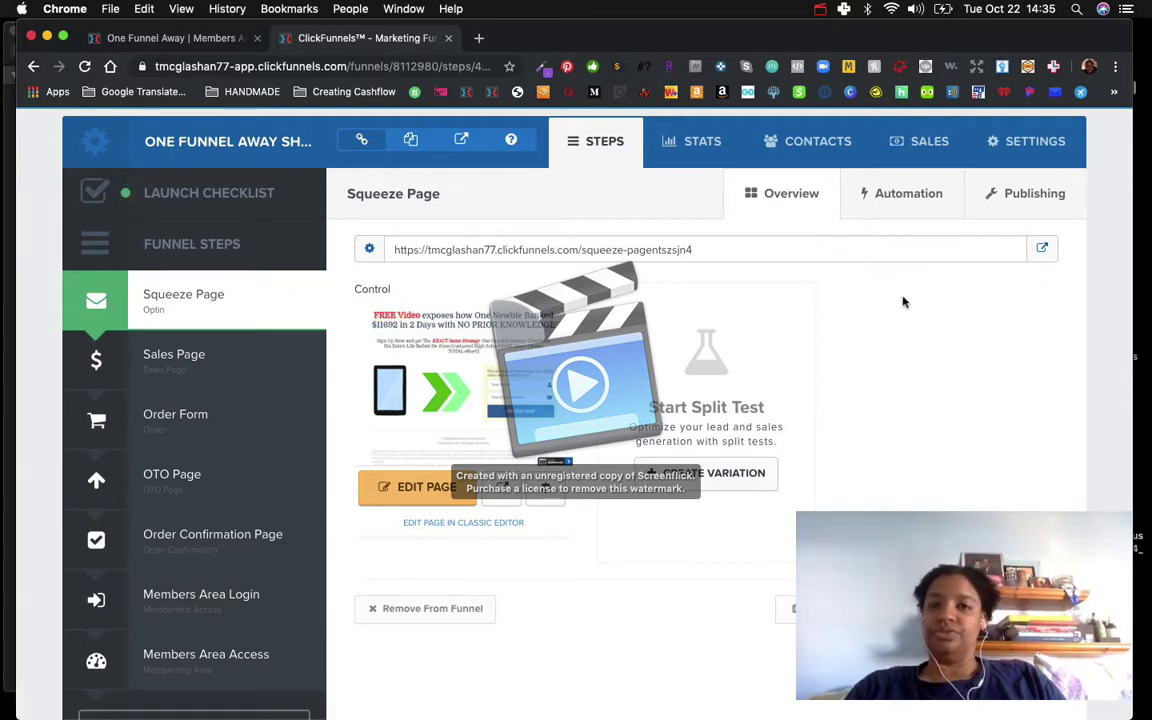
{"action": "scroll", "coordinate": [904, 311], "scroll_direction": "up", "scroll_amount": 2}
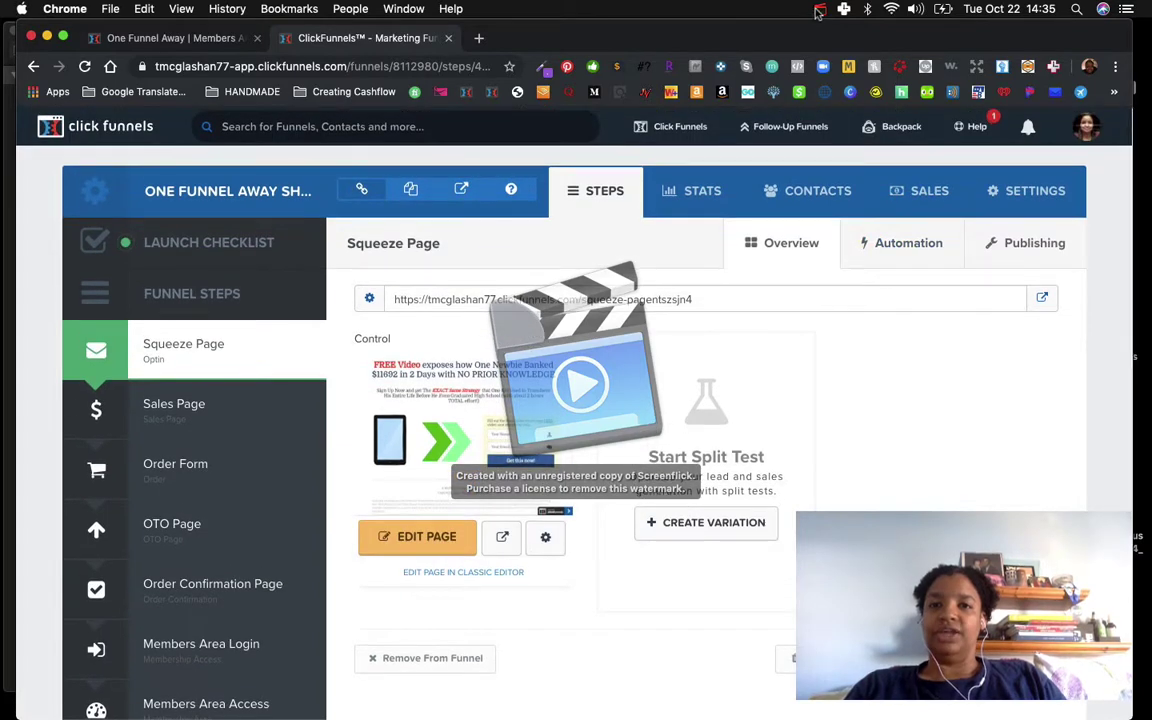
{"action": "left_click", "coordinate": [819, 9]}
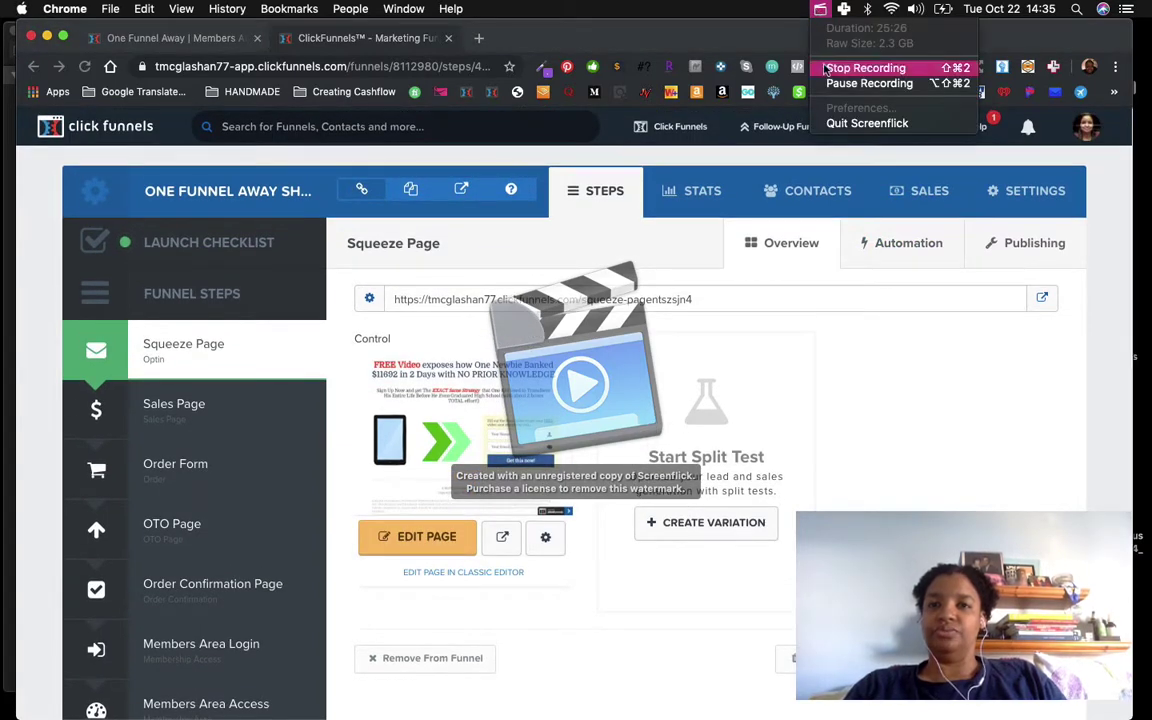